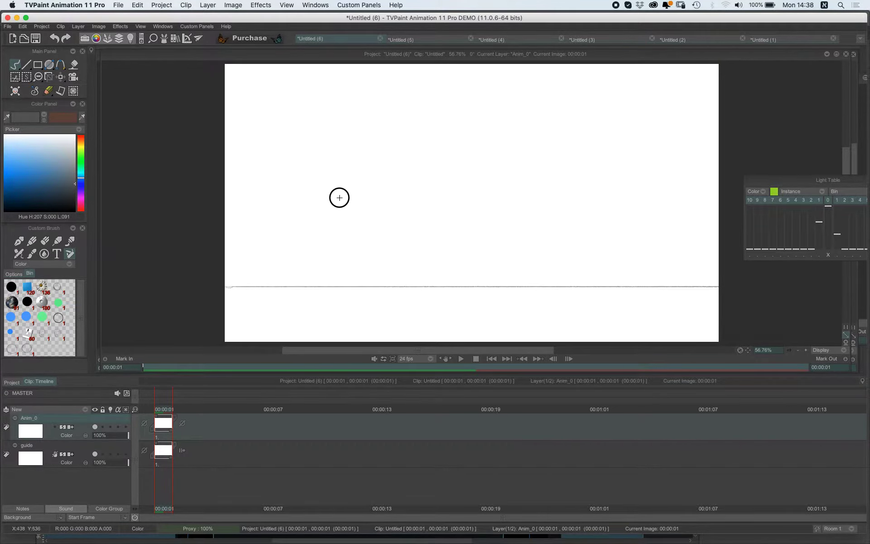
# Sketch the standing pose on frame 1: a round body with two straight legs and feet planted on the ground line.
pyautogui.moveTo(339, 197)
pyautogui.mouseDown()
pyautogui.moveTo(366, 228)
pyautogui.moveTo(368, 174)
pyautogui.moveTo(335, 221)
pyautogui.moveTo(383, 221)
pyautogui.moveTo(356, 179)
pyautogui.moveTo(334, 224)
pyautogui.moveTo(379, 225)
pyautogui.moveTo(360, 181)
pyautogui.moveTo(331, 224)
pyautogui.moveTo(374, 237)
pyautogui.moveTo(361, 244)
pyautogui.moveTo(338, 234)
pyautogui.moveTo(372, 237)
pyautogui.moveTo(331, 213)
pyautogui.moveTo(370, 240)
pyautogui.moveTo(336, 195)
pyautogui.moveTo(335, 232)
pyautogui.mouseUp()
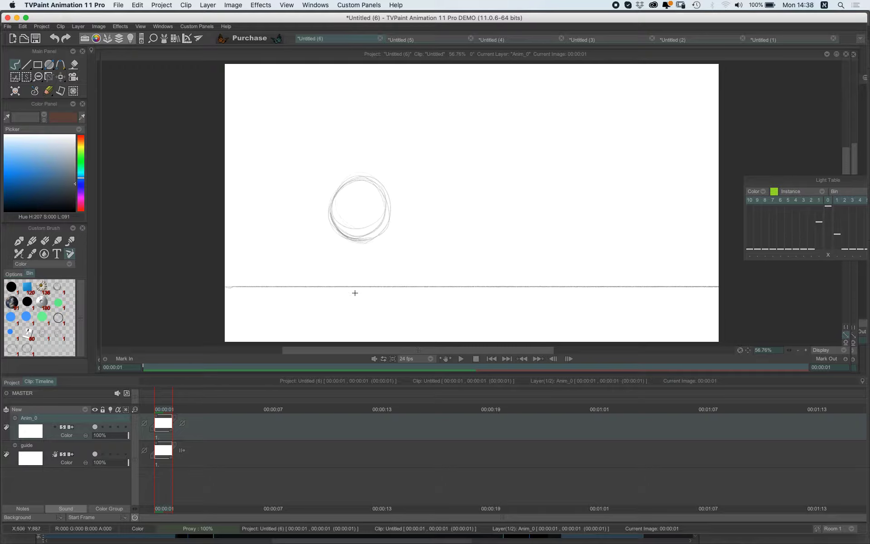
pyautogui.moveTo(363, 290)
pyautogui.mouseDown()
pyautogui.moveTo(352, 289)
pyautogui.moveTo(362, 289)
pyautogui.mouseUp()
pyautogui.moveTo(353, 240); pyautogui.dragTo(350, 289)
pyautogui.moveTo(365, 236)
pyautogui.mouseDown()
pyautogui.moveTo(364, 286)
pyautogui.moveTo(368, 260)
pyautogui.moveTo(376, 285)
pyautogui.mouseUp()
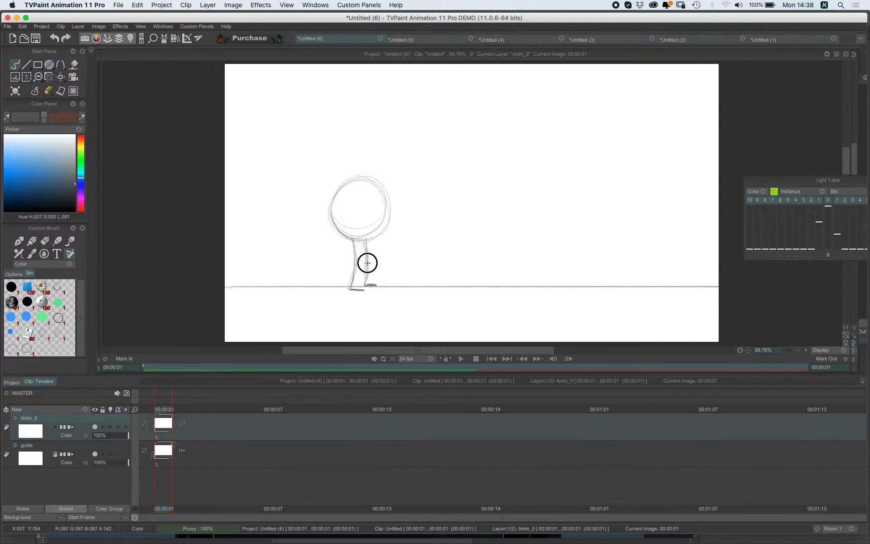
pyautogui.moveTo(347, 240); pyautogui.dragTo(374, 237)
pyautogui.moveTo(368, 285); pyautogui.dragTo(379, 285)
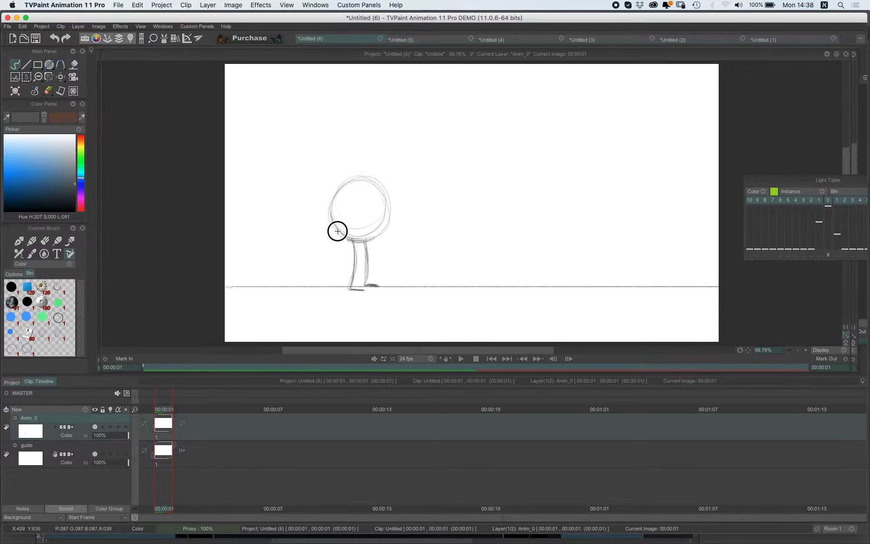
pyautogui.moveTo(338, 183)
pyautogui.mouseDown()
pyautogui.moveTo(328, 207)
pyautogui.moveTo(340, 186)
pyautogui.moveTo(330, 203)
pyautogui.moveTo(359, 180)
pyautogui.moveTo(334, 193)
pyautogui.mouseUp()
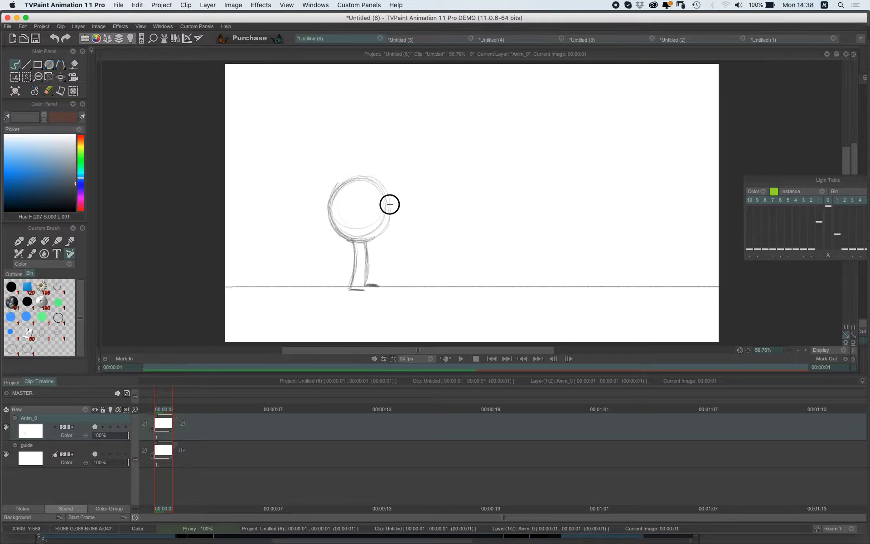
pyautogui.moveTo(358, 291)
pyautogui.mouseDown()
pyautogui.moveTo(349, 291)
pyautogui.moveTo(378, 285)
pyautogui.mouseUp()
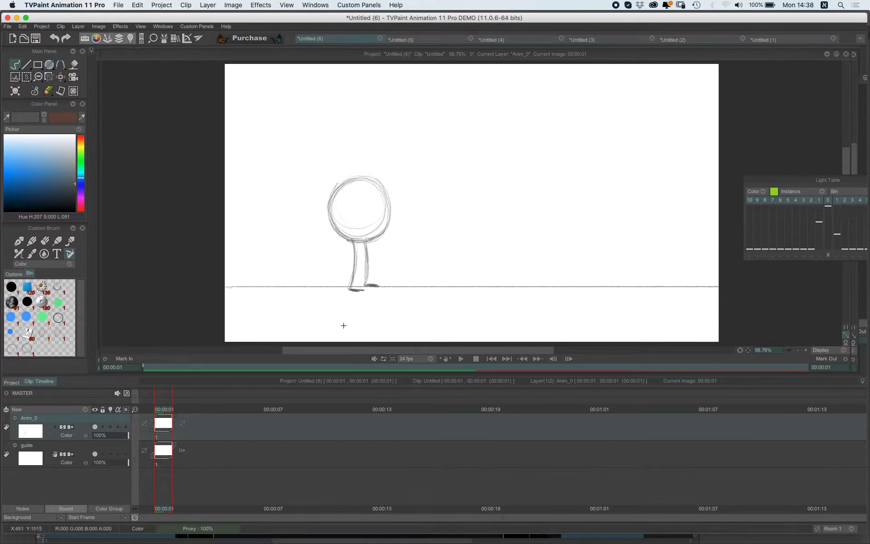
# Enable the light table for the Anim_0 layer and sketch bent legs on frame 2 over the first pose's feet.
pyautogui.press('Right')
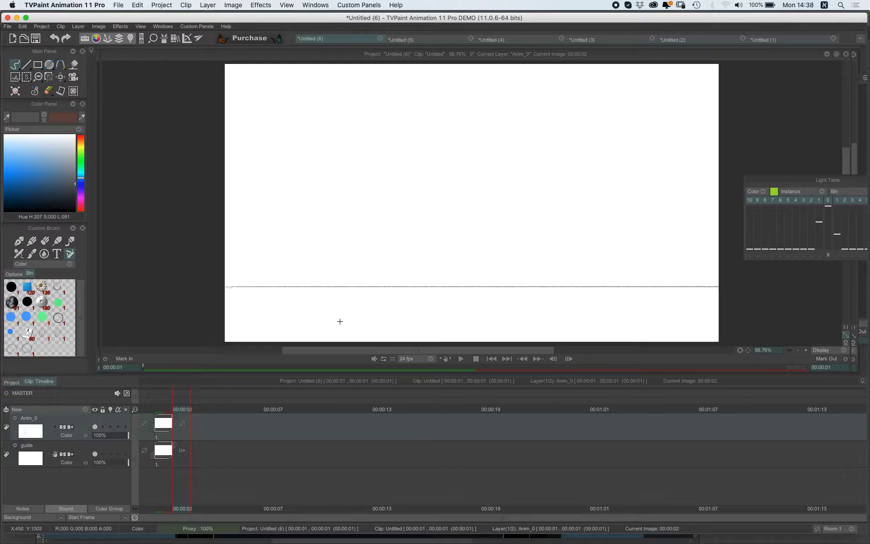
pyautogui.click(110, 427)
pyautogui.moveTo(349, 288); pyautogui.dragTo(355, 290)
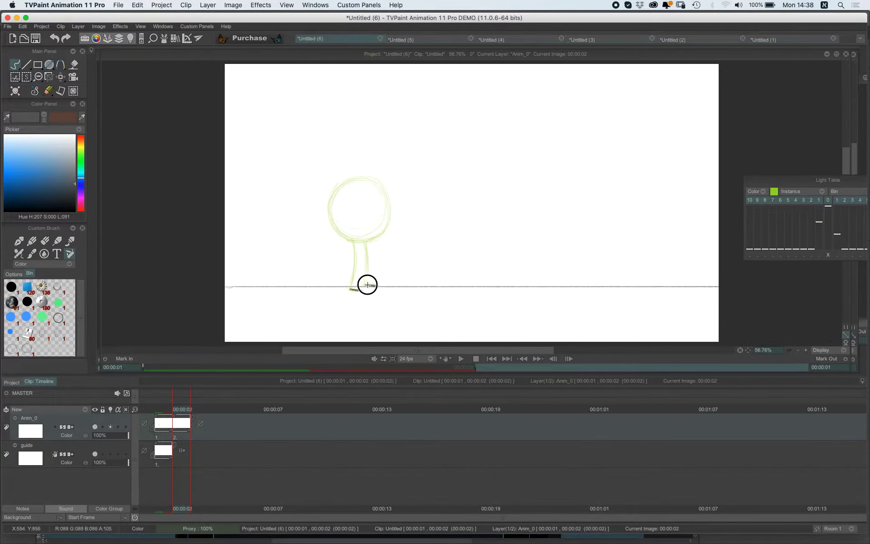
pyautogui.moveTo(361, 274)
pyautogui.mouseDown()
pyautogui.moveTo(352, 286)
pyautogui.moveTo(352, 257)
pyautogui.mouseUp()
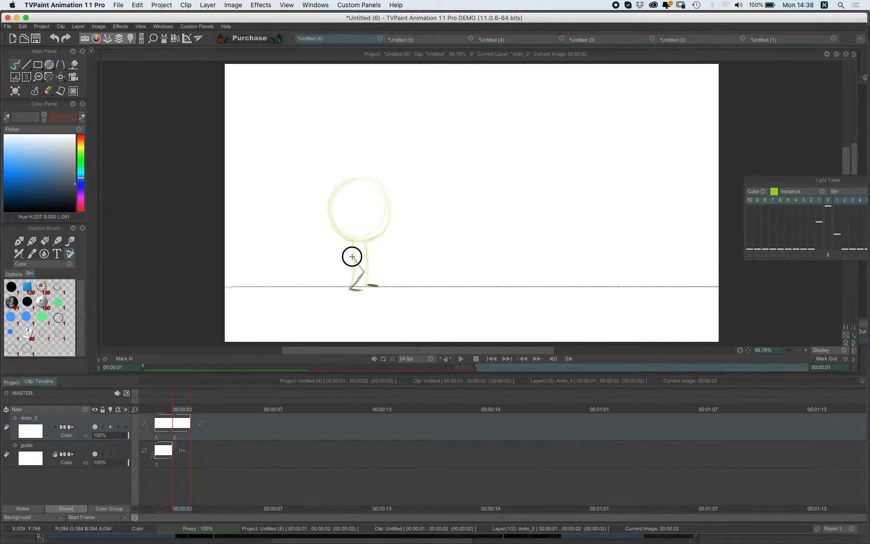
pyautogui.moveTo(358, 289)
pyautogui.mouseDown()
pyautogui.moveTo(376, 262)
pyautogui.moveTo(366, 253)
pyautogui.moveTo(381, 271)
pyautogui.mouseUp()
pyautogui.press('Left')
pyautogui.press('Right')
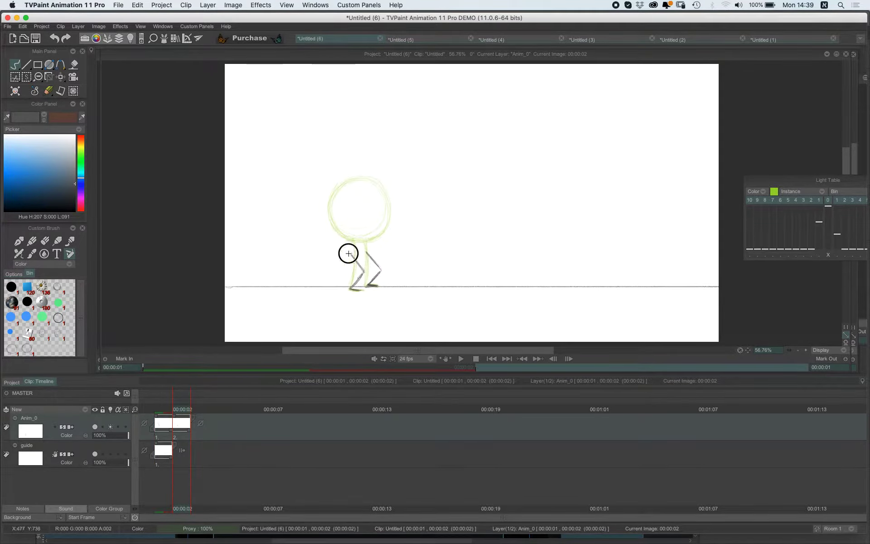
# Sketch the lowered round body above the bent legs on frame 2 to complete the crouch.
pyautogui.moveTo(347, 216)
pyautogui.mouseDown()
pyautogui.moveTo(347, 259)
pyautogui.moveTo(349, 209)
pyautogui.moveTo(342, 252)
pyautogui.moveTo(357, 204)
pyautogui.moveTo(338, 250)
pyautogui.moveTo(380, 207)
pyautogui.mouseUp()
pyautogui.moveTo(374, 255)
pyautogui.mouseDown()
pyautogui.moveTo(390, 230)
pyautogui.moveTo(382, 254)
pyautogui.moveTo(388, 244)
pyautogui.moveTo(370, 262)
pyautogui.moveTo(352, 259)
pyautogui.moveTo(388, 250)
pyautogui.moveTo(386, 207)
pyautogui.moveTo(331, 221)
pyautogui.moveTo(336, 240)
pyautogui.moveTo(344, 213)
pyautogui.moveTo(335, 241)
pyautogui.moveTo(338, 215)
pyautogui.moveTo(363, 200)
pyautogui.moveTo(390, 213)
pyautogui.moveTo(352, 203)
pyautogui.moveTo(384, 243)
pyautogui.moveTo(339, 253)
pyautogui.mouseUp()
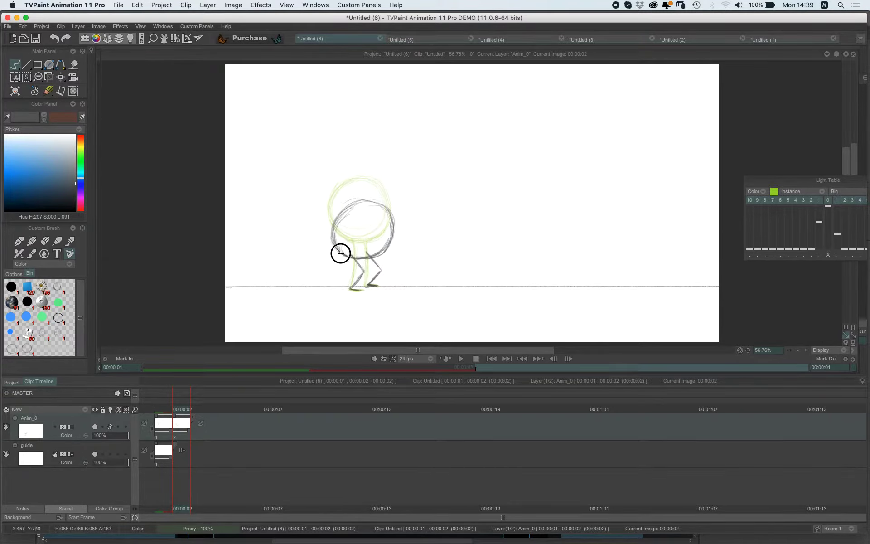
pyautogui.moveTo(349, 204); pyautogui.dragTo(391, 216)
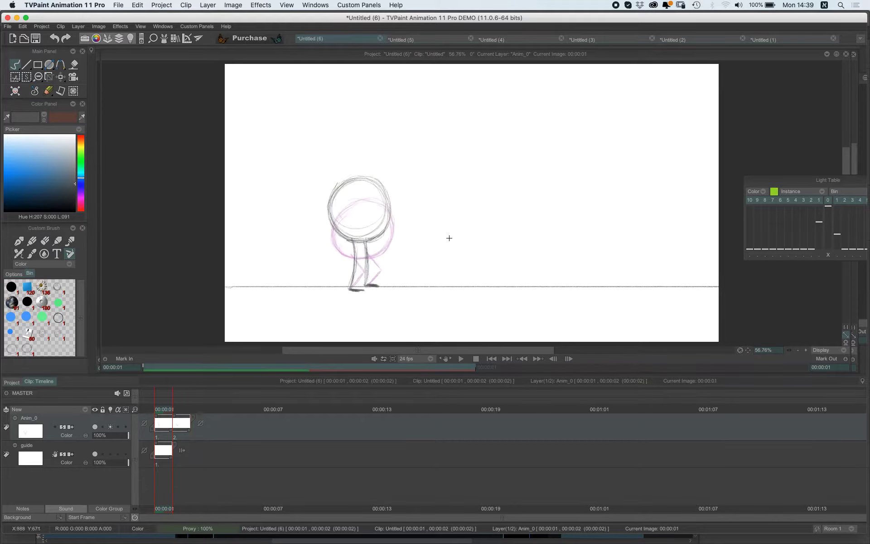
# Sketch the take-off legs on frame 3, stretched diagonally forward with the feet pushing off their toes.
pyautogui.press('Right')
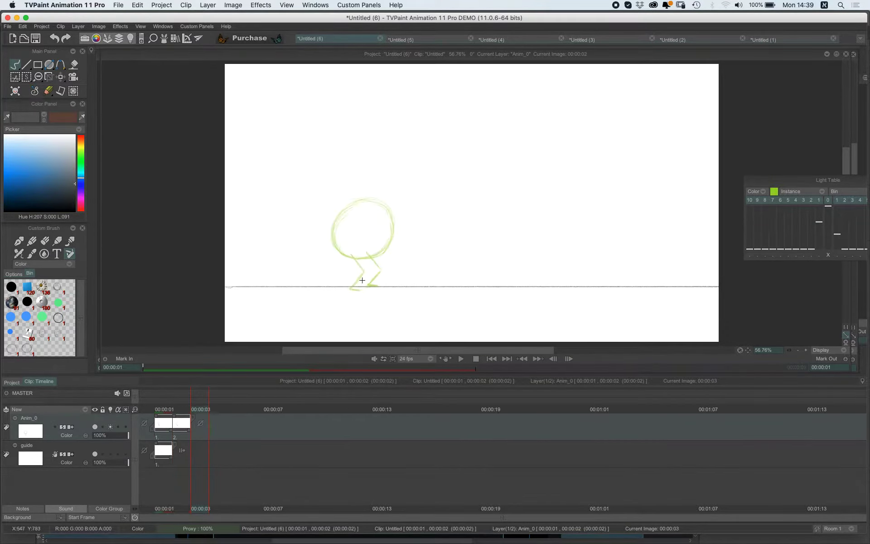
pyautogui.moveTo(357, 290); pyautogui.dragTo(353, 290)
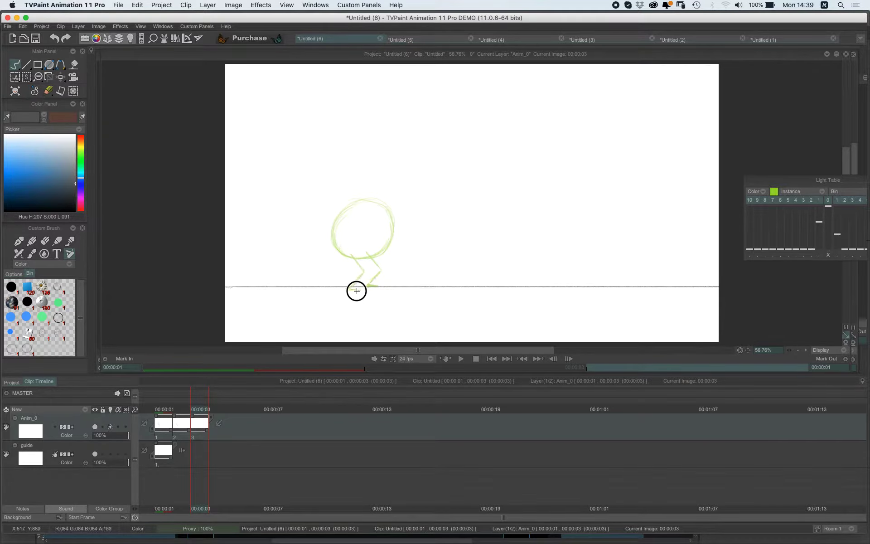
pyautogui.moveTo(358, 290)
pyautogui.mouseDown()
pyautogui.moveTo(370, 277)
pyautogui.moveTo(357, 289)
pyautogui.moveTo(353, 282)
pyautogui.moveTo(390, 244)
pyautogui.moveTo(353, 281)
pyautogui.moveTo(393, 236)
pyautogui.mouseUp()
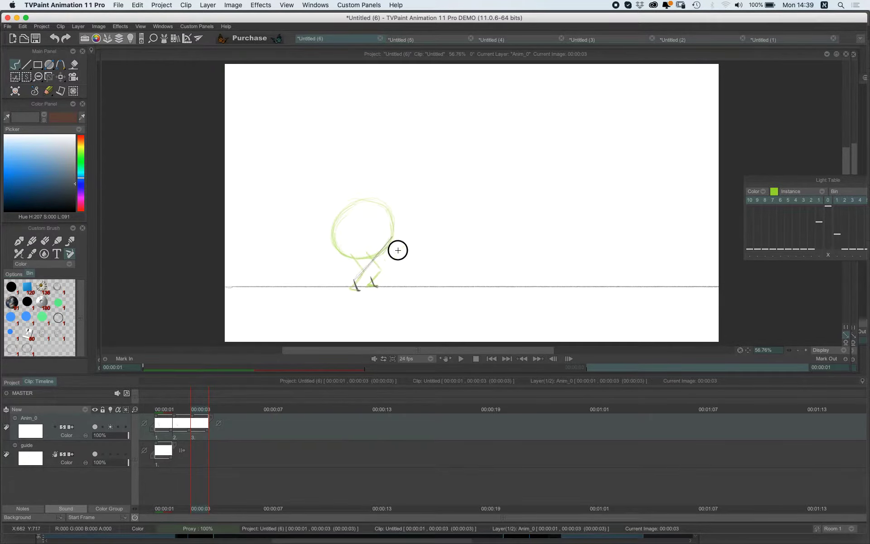
pyautogui.moveTo(372, 286); pyautogui.dragTo(409, 232)
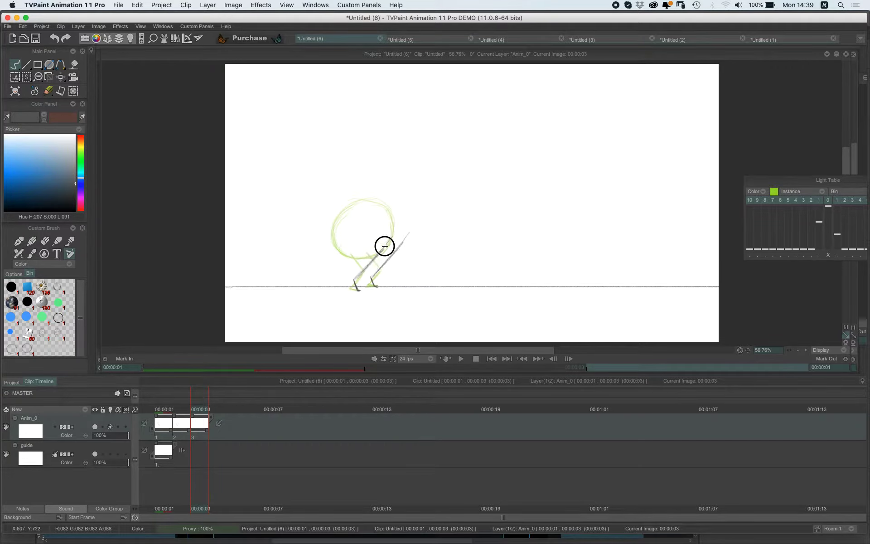
pyautogui.press('Left')
pyautogui.press('Right')
# Lower the light table's opacity levels for neighbouring drawings and flip through the first three frames.
pyautogui.moveTo(821, 228)
pyautogui.mouseDown()
pyautogui.moveTo(809, 253)
pyautogui.moveTo(839, 238)
pyautogui.moveTo(843, 253)
pyautogui.moveTo(820, 243)
pyautogui.moveTo(837, 244)
pyautogui.mouseUp()
pyautogui.press('Left')
pyautogui.press('Left')
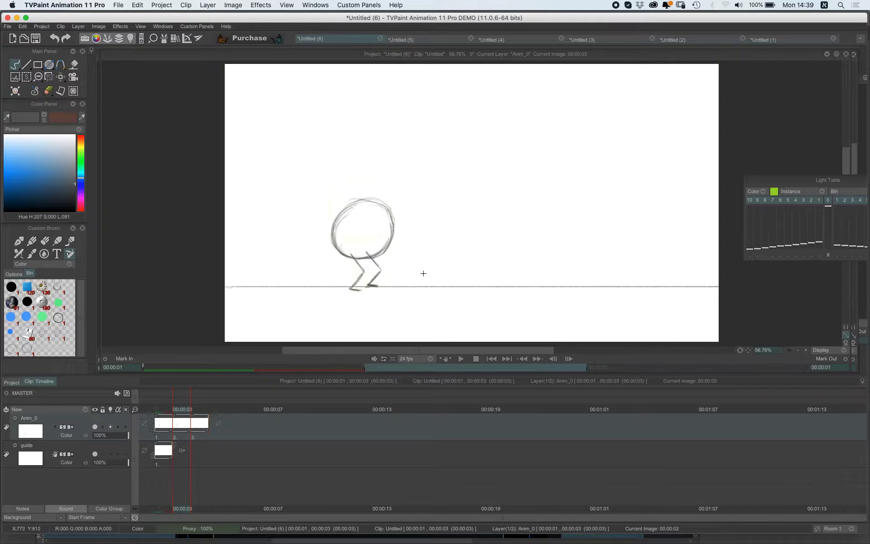
pyautogui.press('Right')
pyautogui.press('Right')
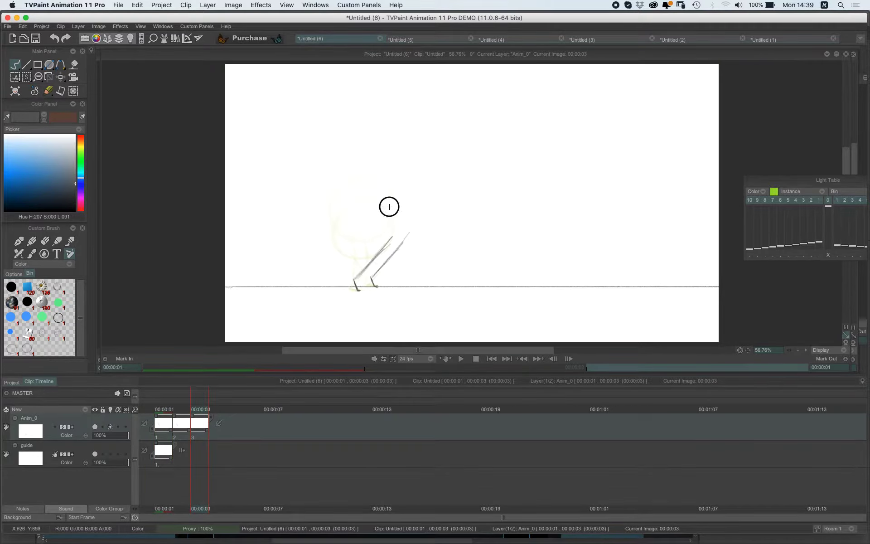
# Sketch a stretched oval body leaning forward above the take-off legs on frame 3 and compare it with the earlier poses.
pyautogui.moveTo(401, 233)
pyautogui.mouseDown()
pyautogui.moveTo(420, 176)
pyautogui.moveTo(438, 190)
pyautogui.moveTo(431, 217)
pyautogui.moveTo(403, 241)
pyautogui.moveTo(382, 222)
pyautogui.moveTo(399, 188)
pyautogui.moveTo(439, 171)
pyautogui.moveTo(439, 191)
pyautogui.mouseUp()
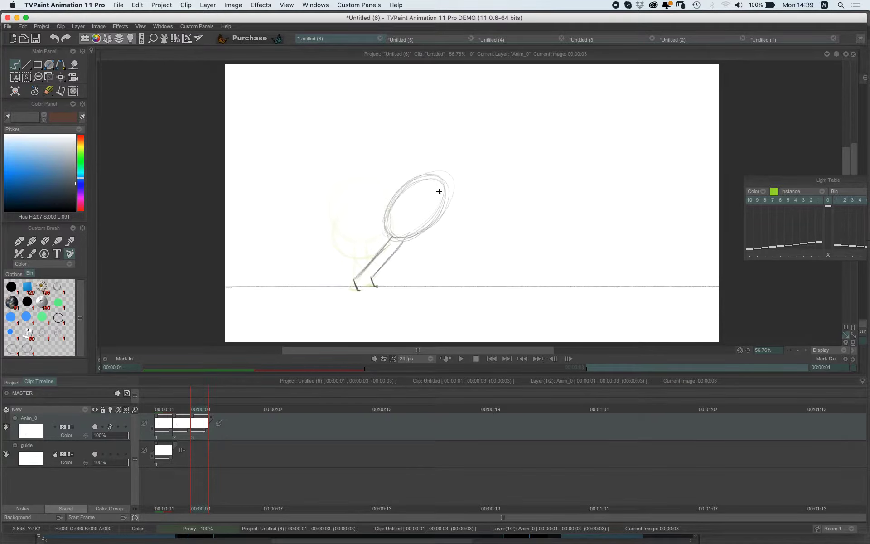
pyautogui.press('Left')
pyautogui.press('Left')
pyautogui.press('Right')
pyautogui.press('Right')
# Raise the light table's opacity for previous drawings slightly and sketch a round airborne body with the start of a leg on frame 4.
pyautogui.press('Right')
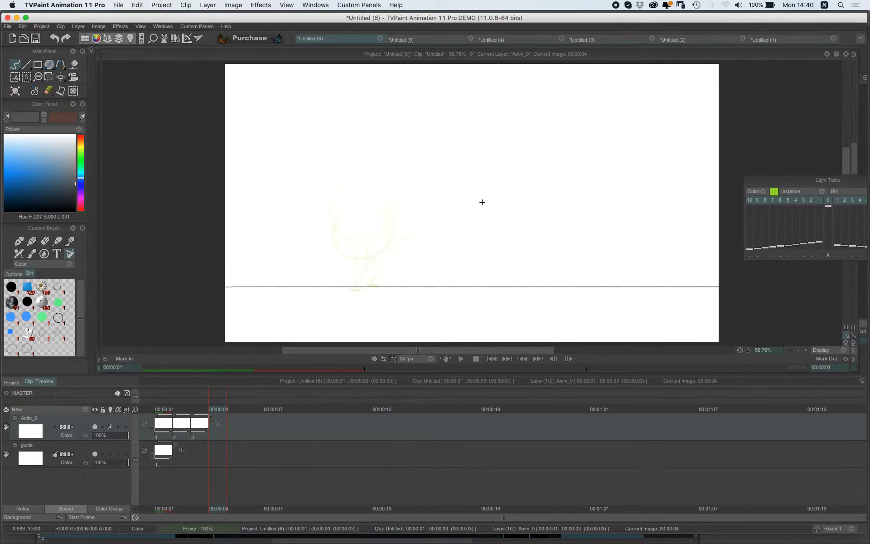
pyautogui.moveTo(821, 242); pyautogui.dragTo(821, 236)
pyautogui.moveTo(463, 201); pyautogui.dragTo(492, 144)
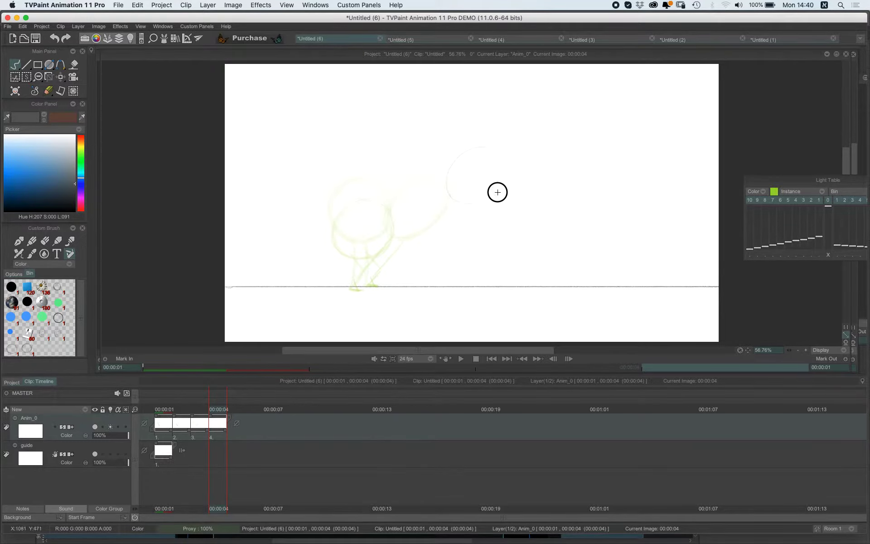
pyautogui.moveTo(479, 203)
pyautogui.mouseDown()
pyautogui.moveTo(480, 141)
pyautogui.moveTo(458, 201)
pyautogui.moveTo(502, 158)
pyautogui.moveTo(446, 185)
pyautogui.moveTo(500, 186)
pyautogui.moveTo(456, 156)
pyautogui.moveTo(492, 203)
pyautogui.moveTo(472, 146)
pyautogui.moveTo(466, 199)
pyautogui.moveTo(474, 198)
pyautogui.moveTo(452, 192)
pyautogui.moveTo(477, 200)
pyautogui.mouseUp()
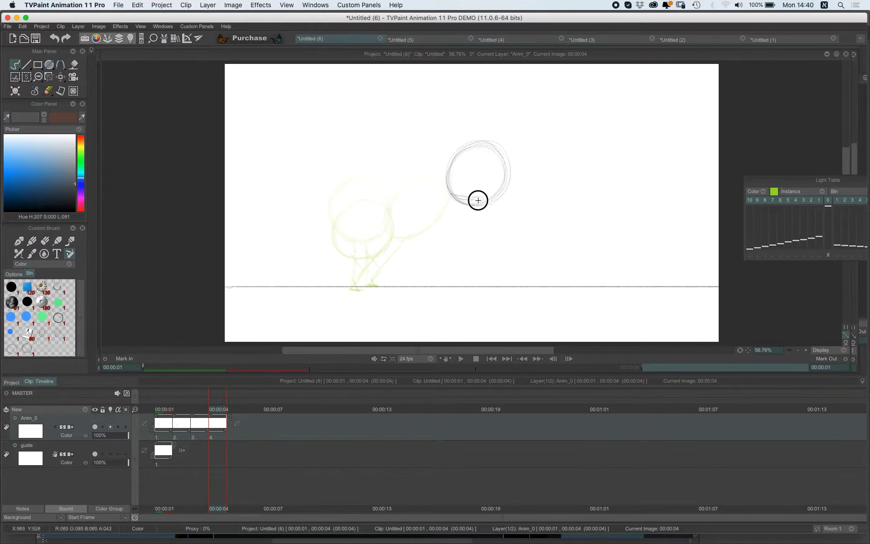
pyautogui.moveTo(452, 163); pyautogui.dragTo(478, 199)
pyautogui.press('Left')
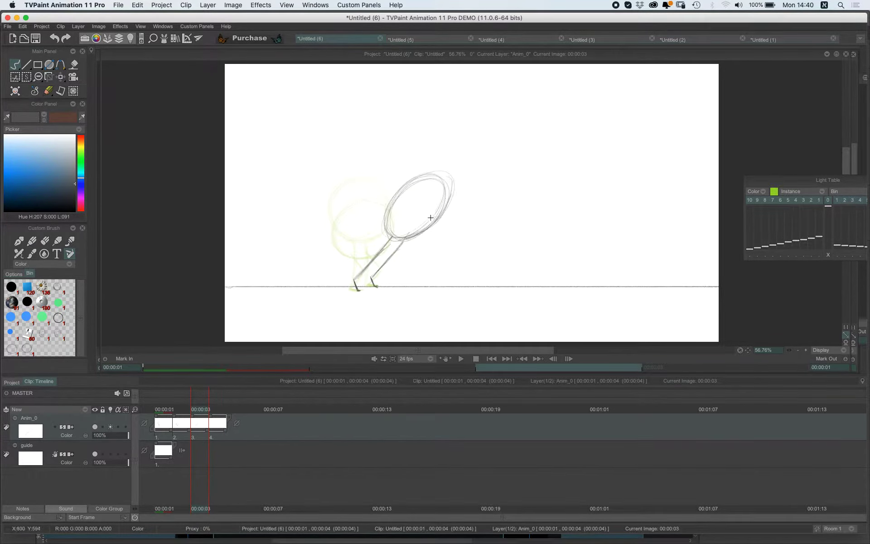
pyautogui.press('Right')
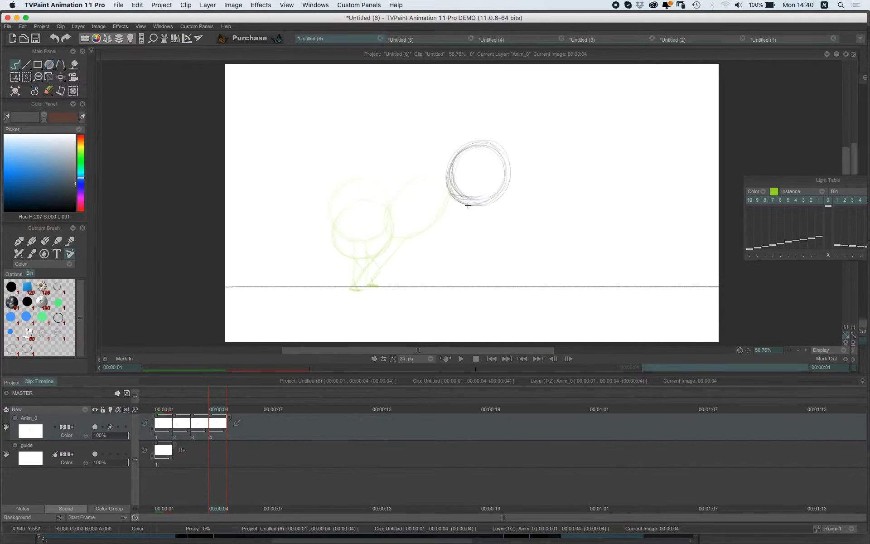
pyautogui.moveTo(473, 198); pyautogui.dragTo(489, 218)
# Switch to QuickTime Player and step through the jump in Reference Jumps (720p).mp4 to examine the leg poses.
pyautogui.moveTo(385, 540)
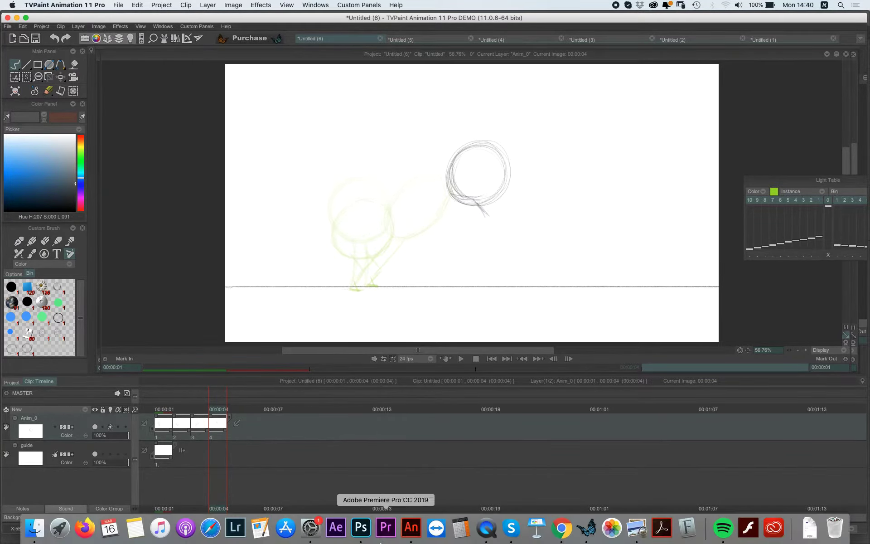
pyautogui.click(486, 527)
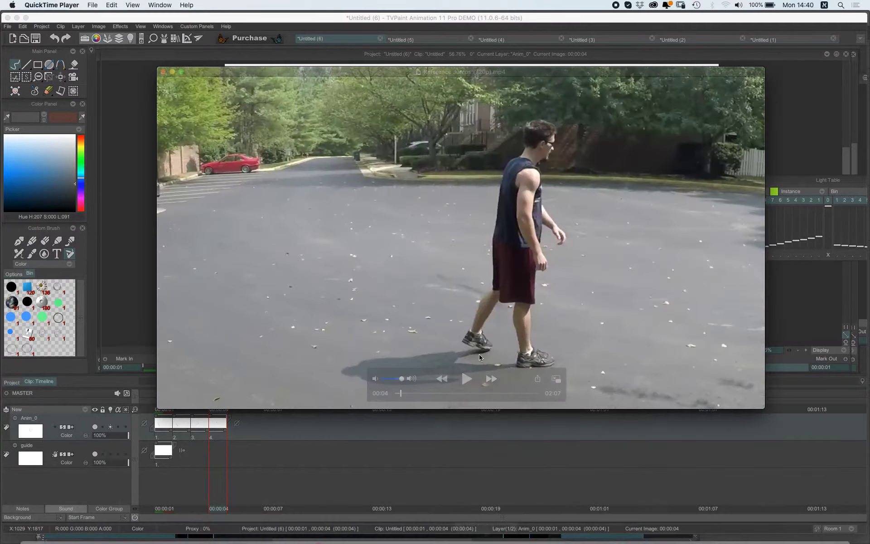
pyautogui.moveTo(403, 397); pyautogui.dragTo(398, 395)
pyautogui.press('Right')
pyautogui.press('Right')
pyautogui.press('Right')
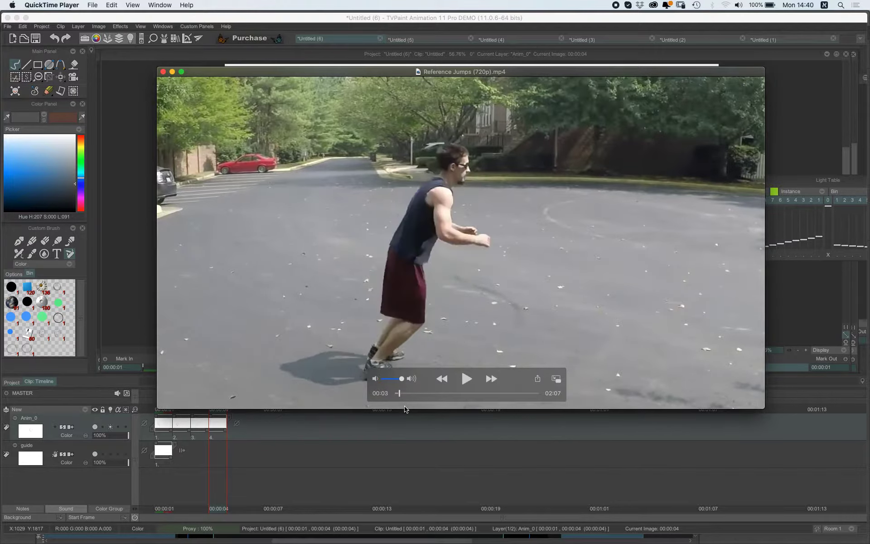
pyautogui.press('Right')
pyautogui.press('Right')
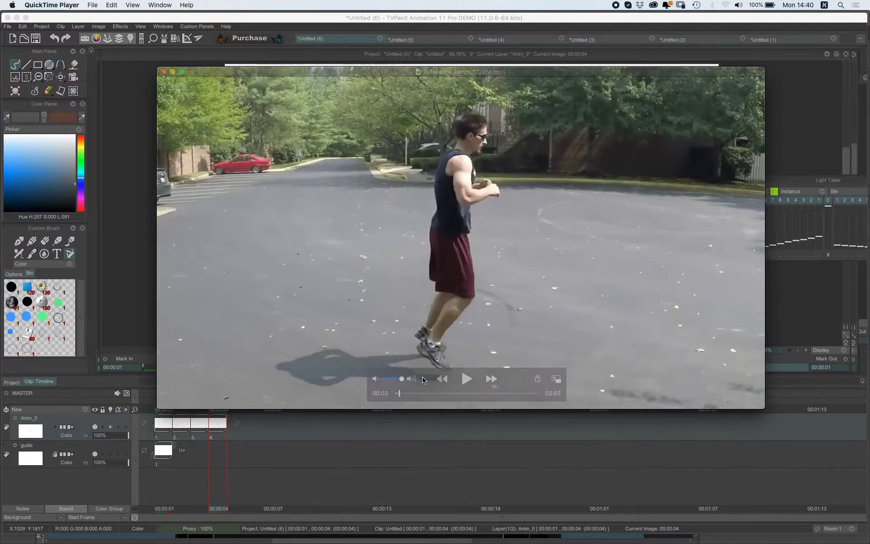
pyautogui.click(833, 282)
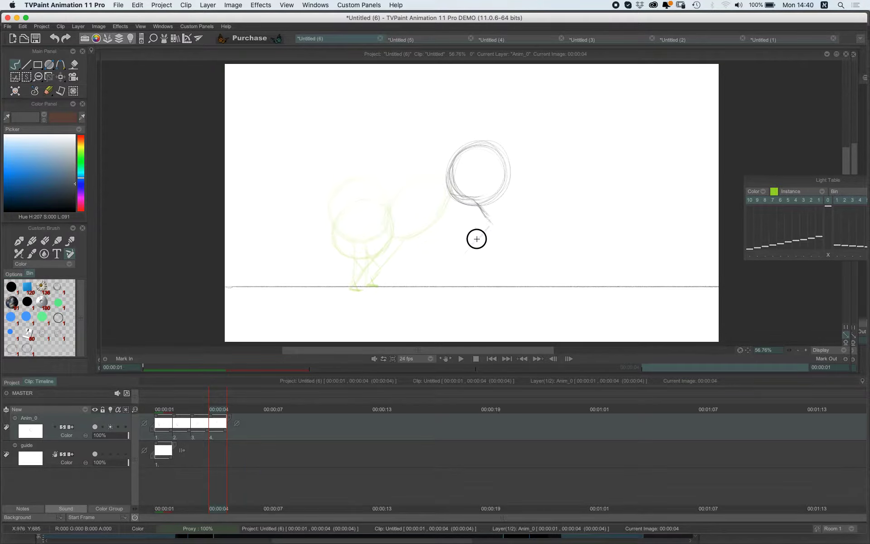
# Draw two bent, tucked legs with feet under the airborne body on frame 4 and compare the pose with the earlier frames.
pyautogui.moveTo(471, 244); pyautogui.dragTo(476, 207)
pyautogui.moveTo(483, 203); pyautogui.dragTo(494, 219)
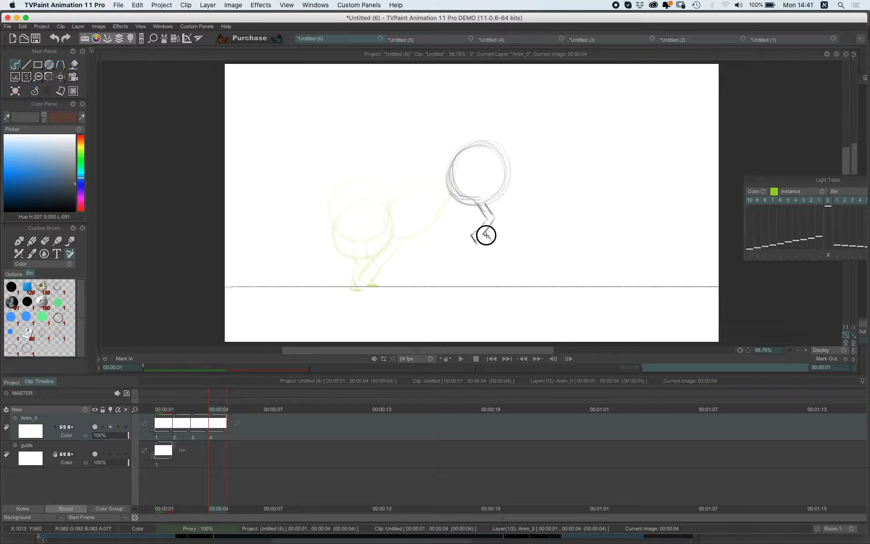
pyautogui.moveTo(488, 206); pyautogui.dragTo(493, 218)
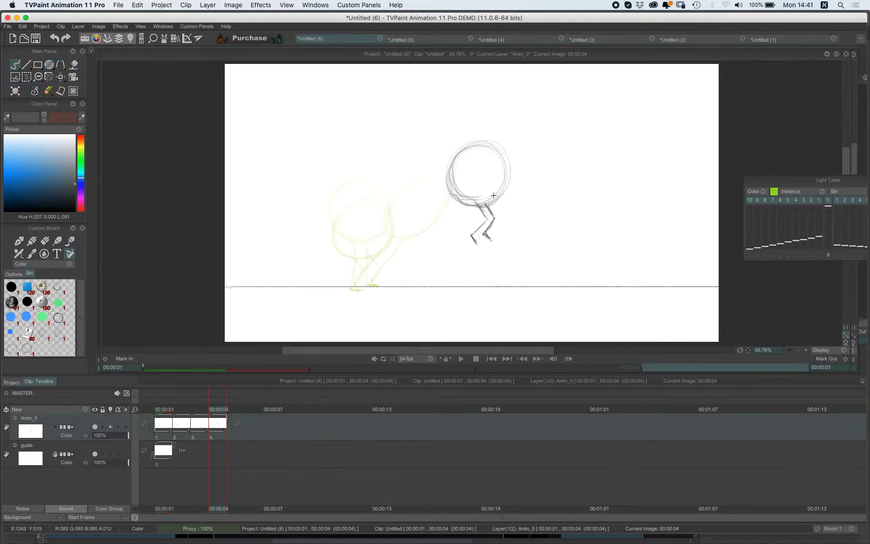
pyautogui.moveTo(477, 231); pyautogui.dragTo(483, 222)
pyautogui.press('Left')
pyautogui.press('Right')
pyautogui.press('Left')
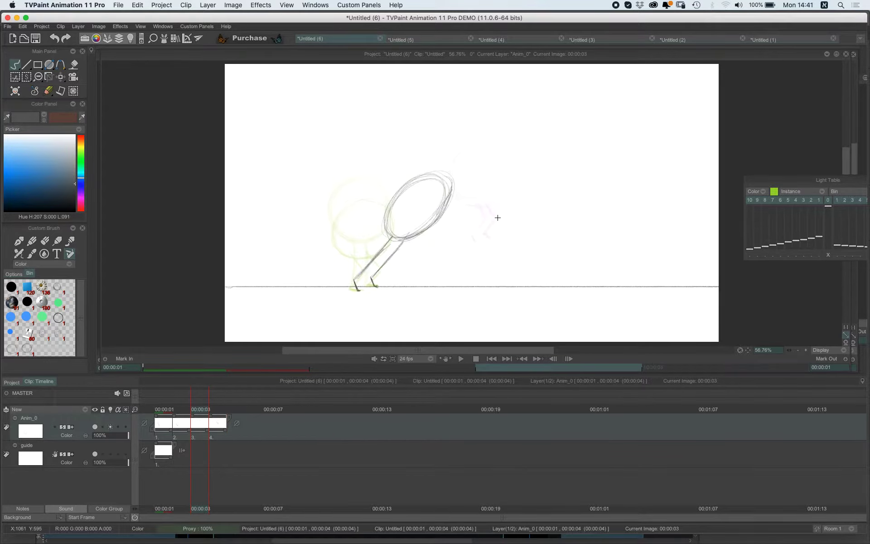
pyautogui.press('Left')
pyautogui.press('Right')
pyautogui.press('Right')
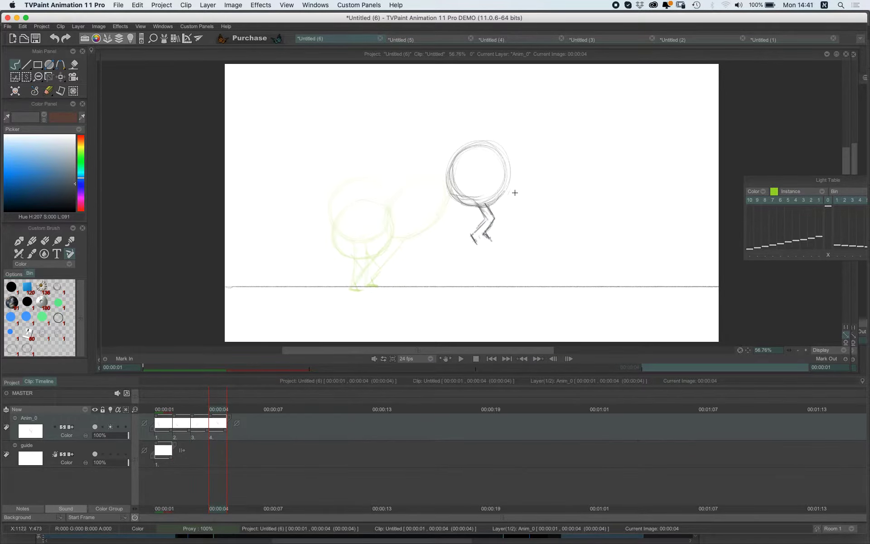
# Sketch a stretched oval body leaning backward on frame 5, with two straight legs and feet reaching forward toward the ground.
pyautogui.press('Right')
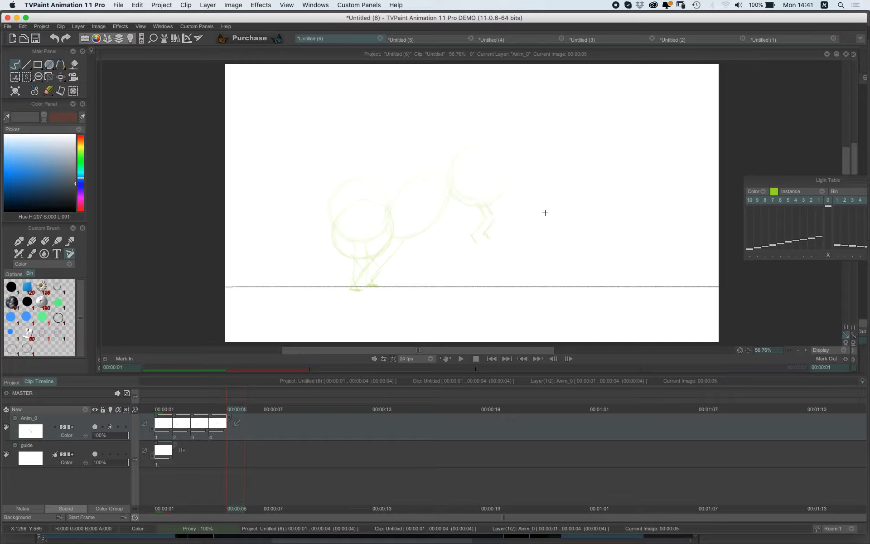
pyautogui.moveTo(546, 191)
pyautogui.mouseDown()
pyautogui.moveTo(526, 192)
pyautogui.moveTo(546, 229)
pyautogui.mouseUp()
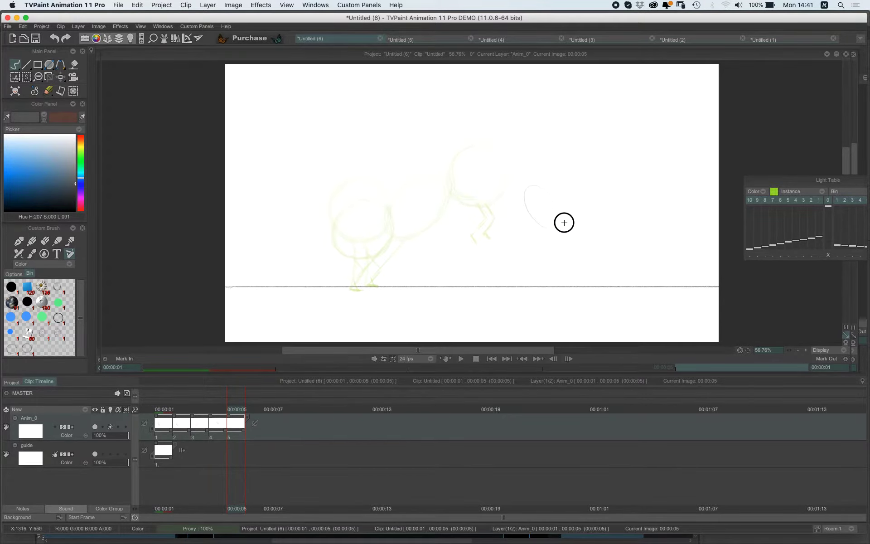
pyautogui.moveTo(548, 177)
pyautogui.mouseDown()
pyautogui.moveTo(561, 233)
pyautogui.moveTo(523, 221)
pyautogui.moveTo(521, 182)
pyautogui.moveTo(575, 262)
pyautogui.moveTo(570, 254)
pyautogui.moveTo(588, 258)
pyautogui.moveTo(588, 278)
pyautogui.moveTo(597, 262)
pyautogui.mouseUp()
# Move the frame 5 drawing down and forward until its lower foot meets the ground line, comparing it with the earlier poses.
pyautogui.click(60, 76)
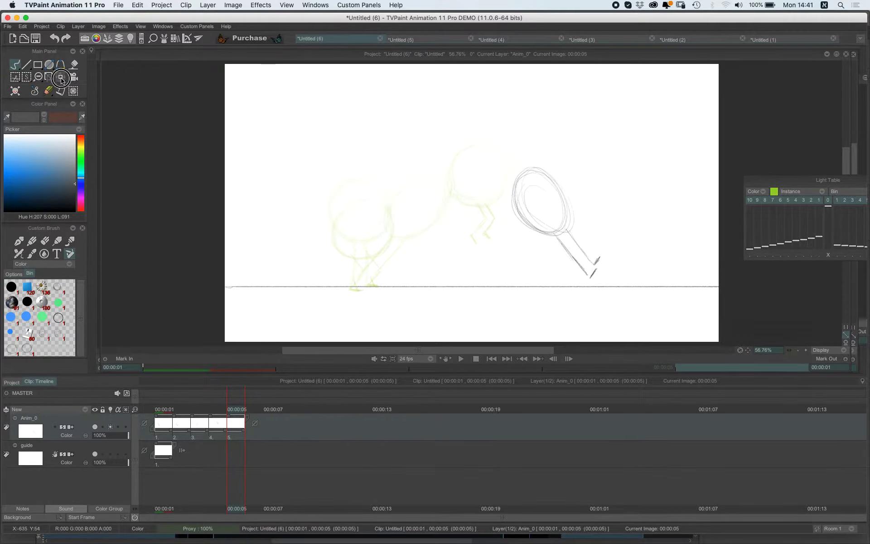
pyautogui.moveTo(555, 232); pyautogui.dragTo(566, 243)
pyautogui.moveTo(566, 244)
pyautogui.mouseDown()
pyautogui.moveTo(566, 254)
pyautogui.moveTo(567, 242)
pyautogui.mouseUp()
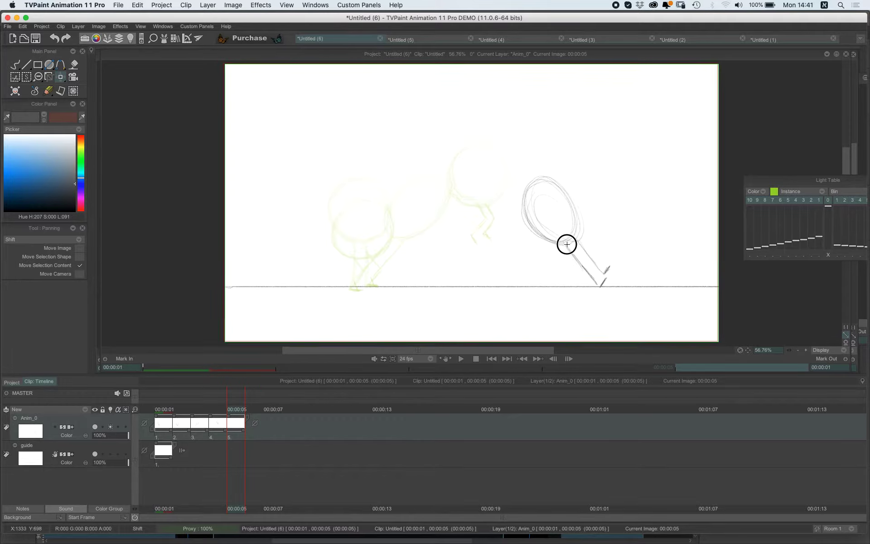
pyautogui.moveTo(566, 245); pyautogui.dragTo(567, 245)
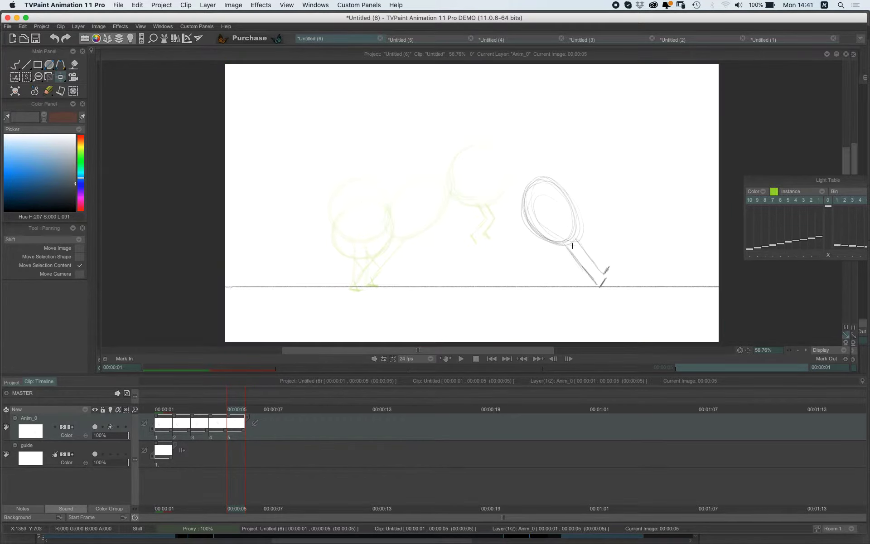
pyautogui.press('Left')
pyautogui.press('Left')
pyautogui.press('Right')
pyautogui.press('Left')
pyautogui.press('Right')
pyautogui.press('Right')
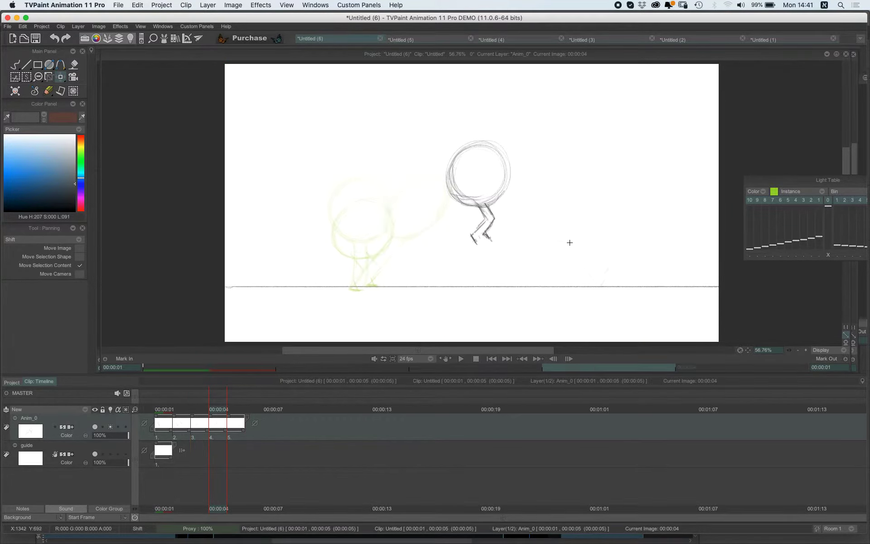
# Shift the frame 5 drawing back toward the airborne pose along the ground and check its spacing against frames 3 and 4.
pyautogui.moveTo(565, 243); pyautogui.dragTo(551, 242)
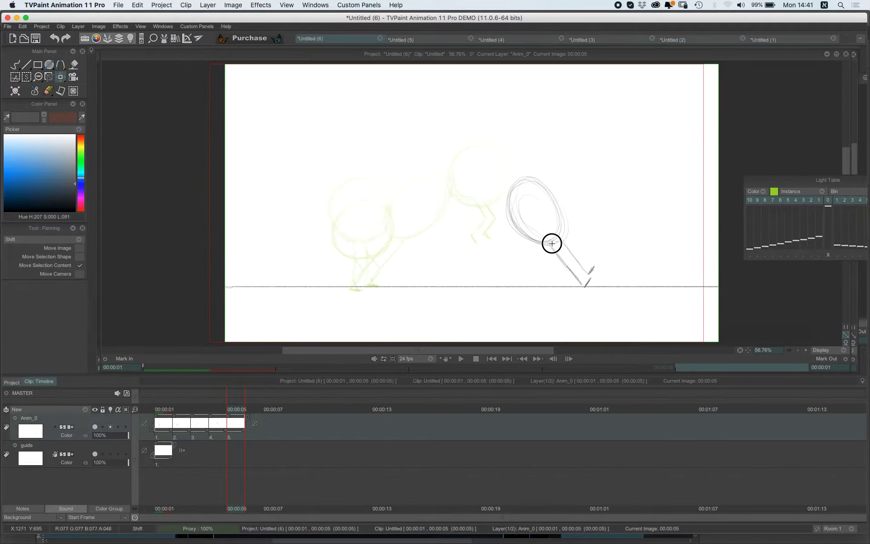
pyautogui.press('Left')
pyautogui.press('Right')
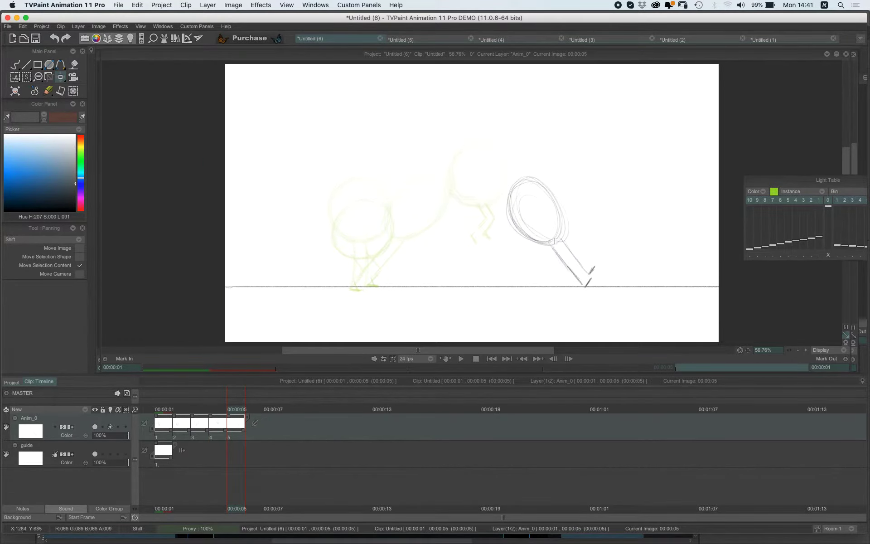
pyautogui.press('Left')
pyautogui.press('Left')
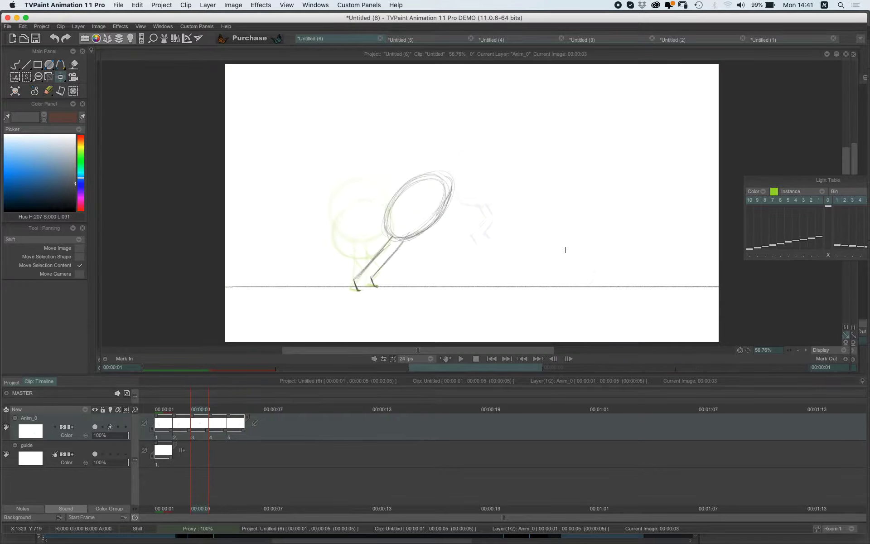
pyautogui.press('Right')
pyautogui.press('Right')
pyautogui.press('Right')
pyautogui.press('Left')
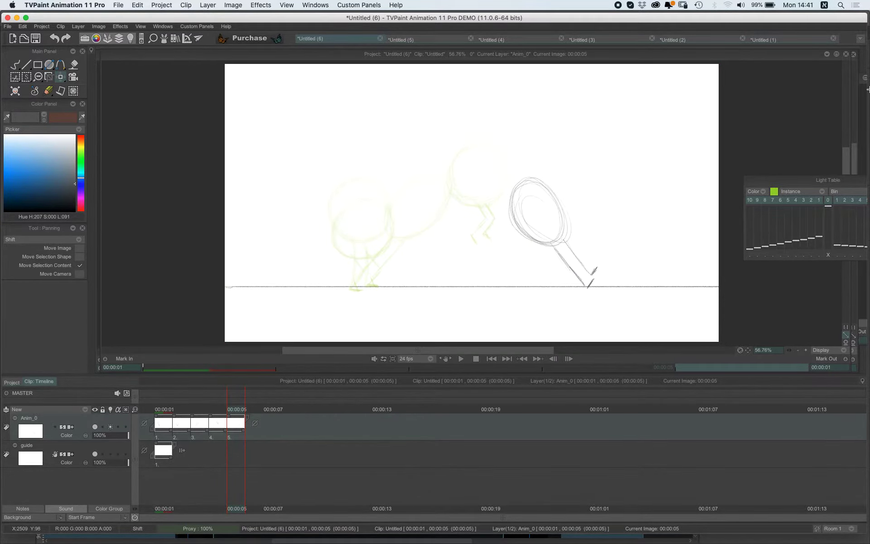
# Erase the raised foot on frame 5, redraw the landing legs and feet closer to the ground, and flip through the earlier poses.
pyautogui.moveTo(867, 89)
pyautogui.click(807, 78)
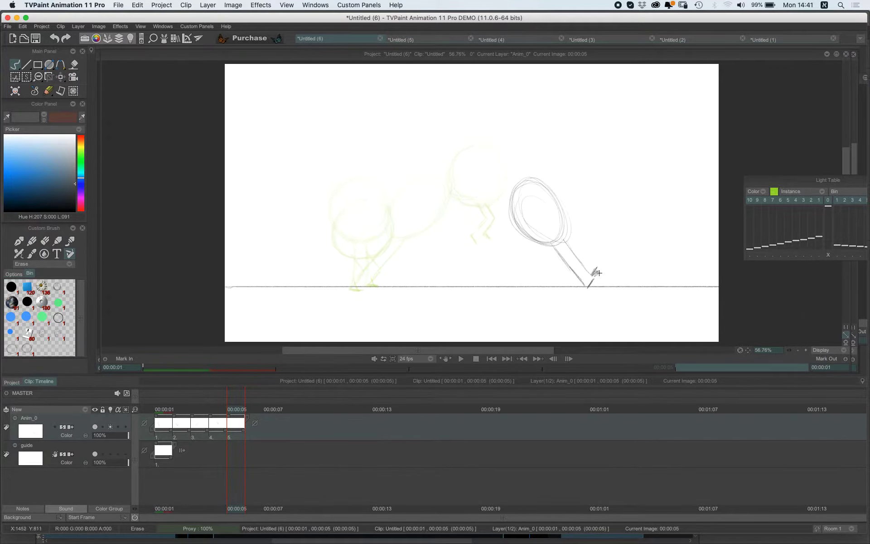
pyautogui.moveTo(598, 273)
pyautogui.mouseDown()
pyautogui.moveTo(561, 243)
pyautogui.moveTo(587, 274)
pyautogui.moveTo(572, 258)
pyautogui.moveTo(582, 260)
pyautogui.moveTo(574, 241)
pyautogui.moveTo(568, 251)
pyautogui.moveTo(579, 267)
pyautogui.moveTo(563, 246)
pyautogui.moveTo(590, 283)
pyautogui.mouseUp()
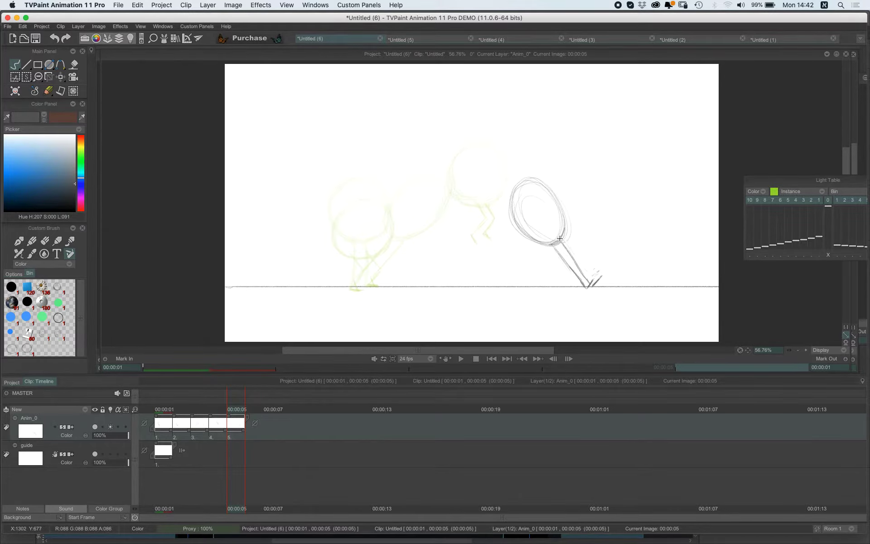
pyautogui.press('Left')
pyautogui.press('Left')
pyautogui.press('Left')
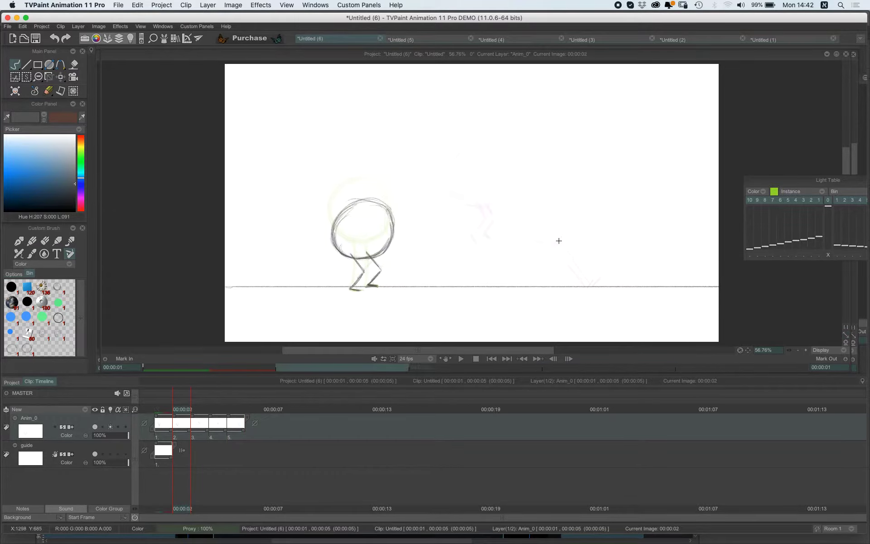
pyautogui.press('Right')
pyautogui.press('Right')
pyautogui.press('Right')
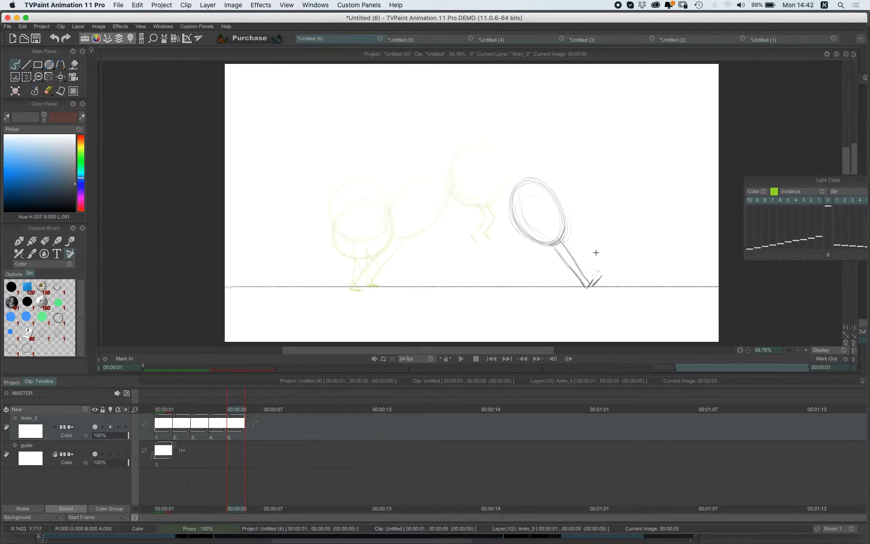
# Sketch the landing squash on frame 6 with flat feet, forward-bent knees and a low, slightly flattened round body.
pyautogui.press('Right')
pyautogui.click(588, 288)
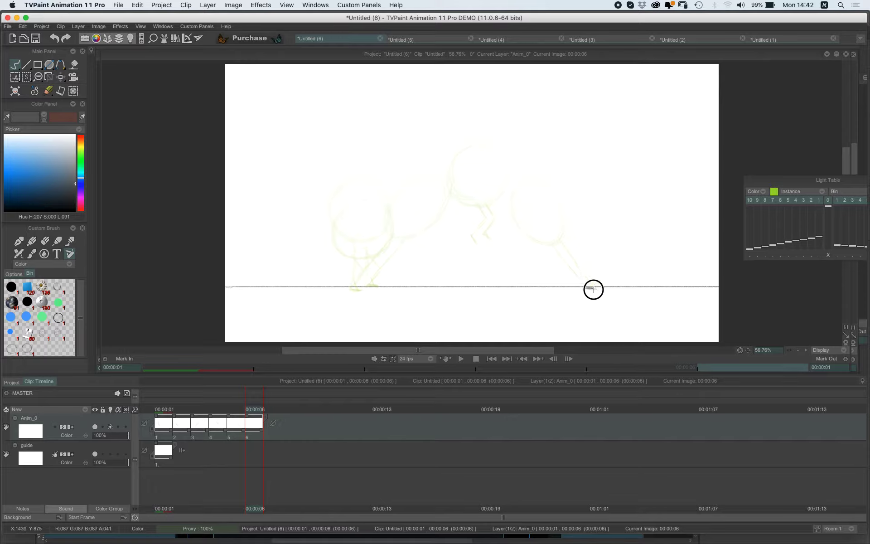
pyautogui.moveTo(595, 286); pyautogui.dragTo(603, 286)
pyautogui.moveTo(588, 287)
pyautogui.mouseDown()
pyautogui.moveTo(615, 267)
pyautogui.moveTo(570, 233)
pyautogui.moveTo(606, 258)
pyautogui.moveTo(593, 216)
pyautogui.moveTo(582, 255)
pyautogui.moveTo(616, 231)
pyautogui.moveTo(566, 237)
pyautogui.moveTo(620, 249)
pyautogui.moveTo(575, 227)
pyautogui.moveTo(612, 255)
pyautogui.moveTo(582, 221)
pyautogui.moveTo(591, 258)
pyautogui.moveTo(618, 221)
pyautogui.moveTo(573, 246)
pyautogui.moveTo(619, 237)
pyautogui.moveTo(566, 234)
pyautogui.moveTo(610, 221)
pyautogui.moveTo(571, 243)
pyautogui.moveTo(578, 217)
pyautogui.moveTo(614, 221)
pyautogui.moveTo(591, 212)
pyautogui.moveTo(603, 211)
pyautogui.moveTo(625, 242)
pyautogui.moveTo(594, 260)
pyautogui.moveTo(610, 258)
pyautogui.moveTo(583, 259)
pyautogui.moveTo(566, 239)
pyautogui.moveTo(582, 257)
pyautogui.moveTo(611, 255)
pyautogui.moveTo(625, 225)
pyautogui.moveTo(624, 243)
pyautogui.moveTo(599, 210)
pyautogui.moveTo(570, 235)
pyautogui.moveTo(597, 211)
pyautogui.mouseUp()
# Flip back and forth between frames 2 and 6 to examine how the landing squash follows from the earlier poses.
pyautogui.press('Left')
pyautogui.press('Left')
pyautogui.press('Left')
pyautogui.press('Left')
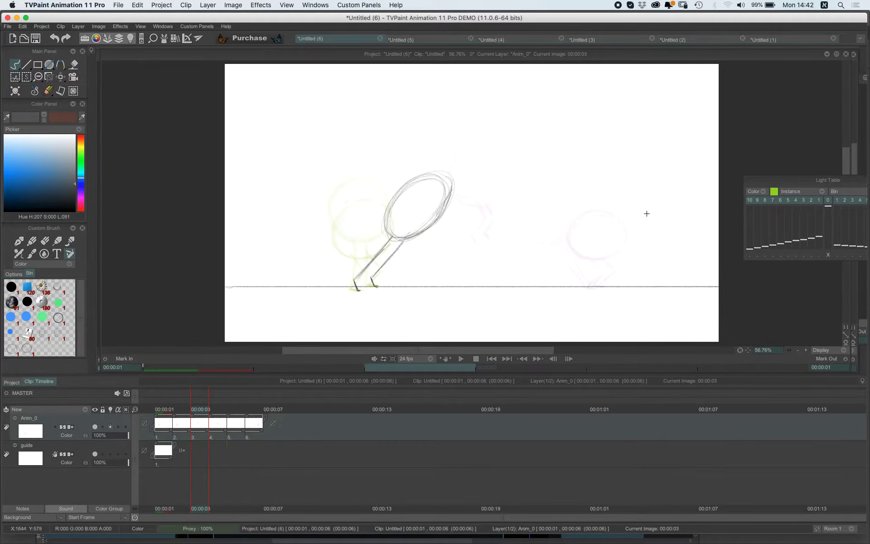
pyautogui.press('Right')
pyautogui.press('Right')
pyautogui.press('Left')
pyautogui.press('Left')
pyautogui.press('Right')
pyautogui.press('Right')
pyautogui.press('Right')
pyautogui.press('Right')
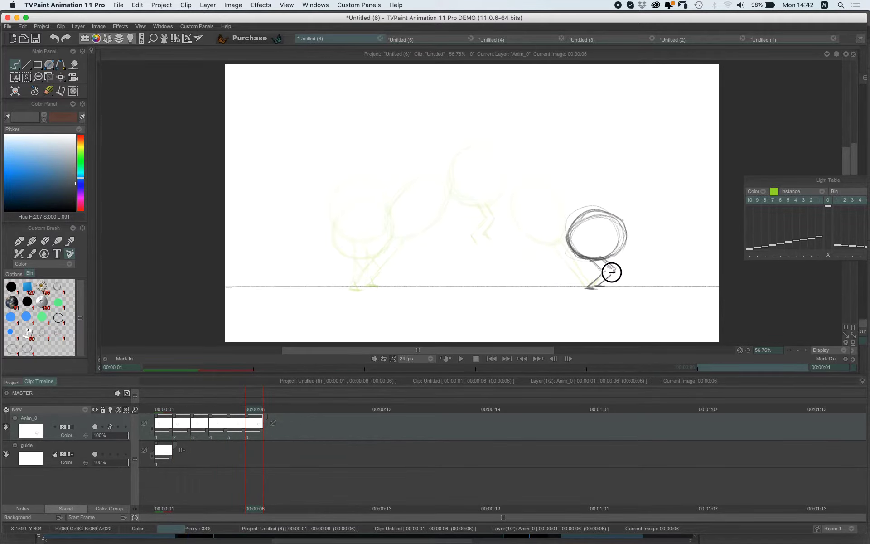
pyautogui.press('Left')
pyautogui.press('Right')
# Draw two nearly straight, upright legs on frame 7 with heels lifted and toes on the ground at the landing spot.
pyautogui.press('Right')
pyautogui.click(593, 288)
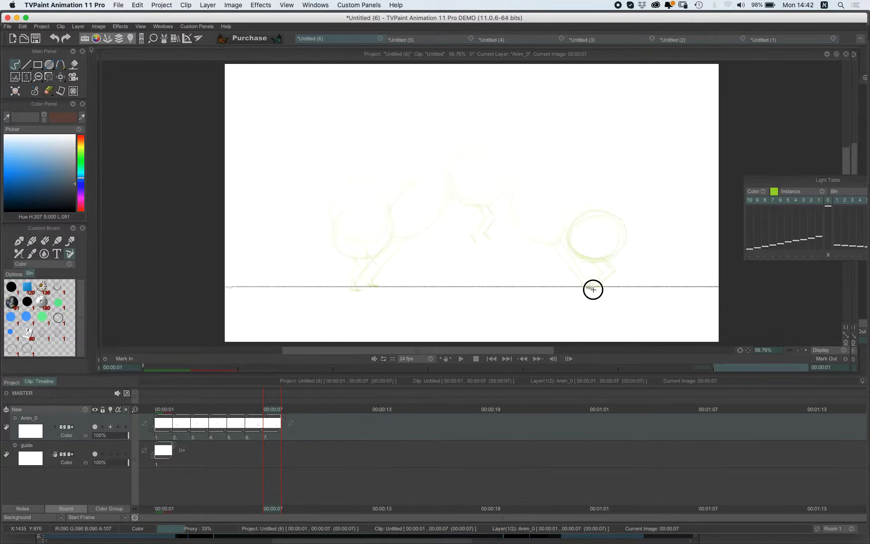
pyautogui.scroll(2, 616, 267)
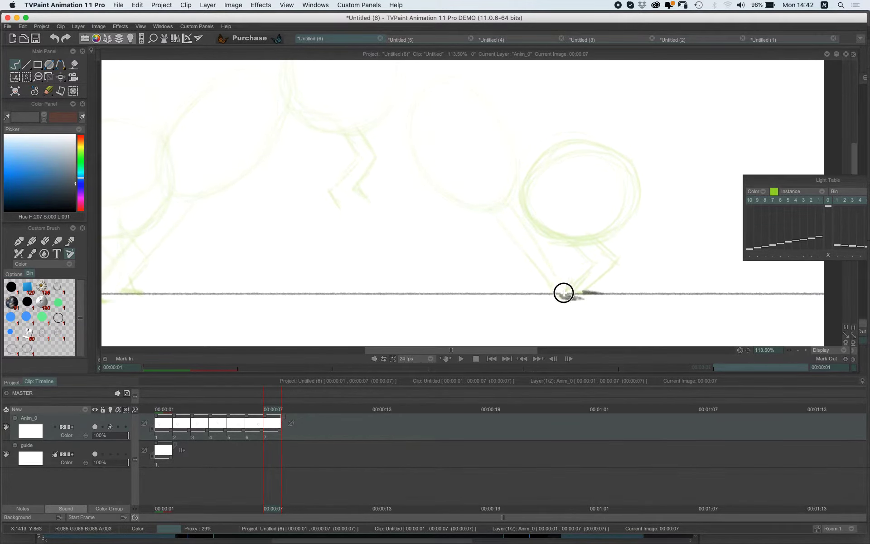
pyautogui.moveTo(564, 292); pyautogui.dragTo(577, 221)
pyautogui.hotkey('ctrl', 'z')
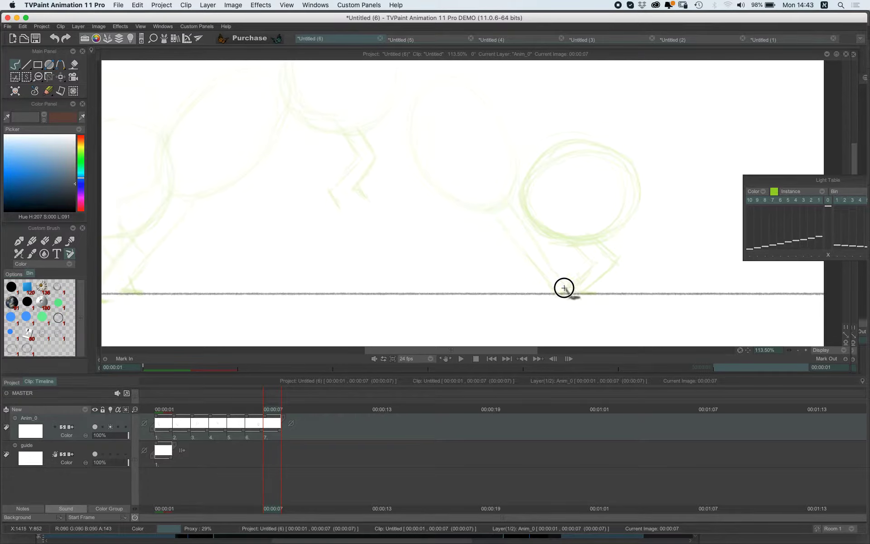
pyautogui.moveTo(564, 287)
pyautogui.mouseDown()
pyautogui.moveTo(573, 297)
pyautogui.moveTo(586, 291)
pyautogui.moveTo(554, 297)
pyautogui.moveTo(519, 267)
pyautogui.mouseUp()
pyautogui.moveTo(513, 307)
pyautogui.mouseDown()
pyautogui.moveTo(517, 210)
pyautogui.moveTo(532, 292)
pyautogui.moveTo(534, 244)
pyautogui.mouseUp()
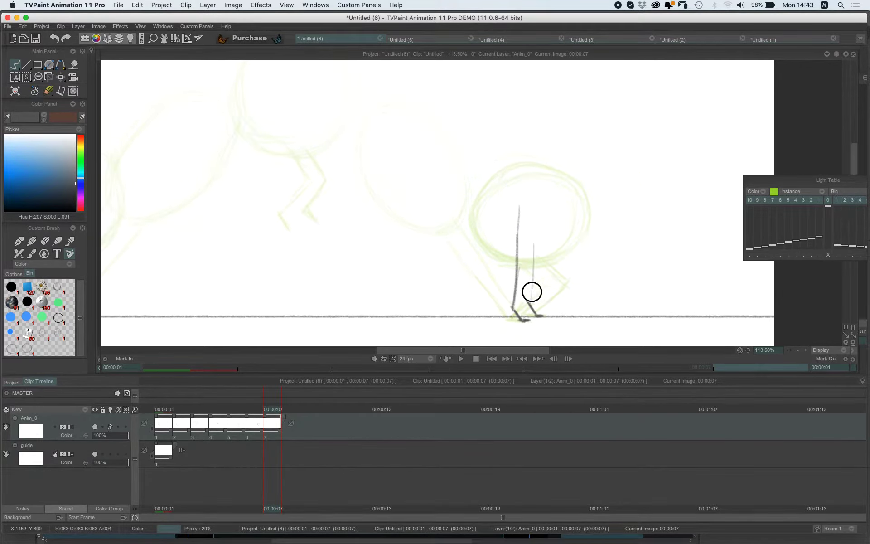
pyautogui.moveTo(532, 291); pyautogui.dragTo(541, 210)
pyautogui.moveTo(563, 221); pyautogui.dragTo(565, 221)
pyautogui.scroll(-5, 566, 222)
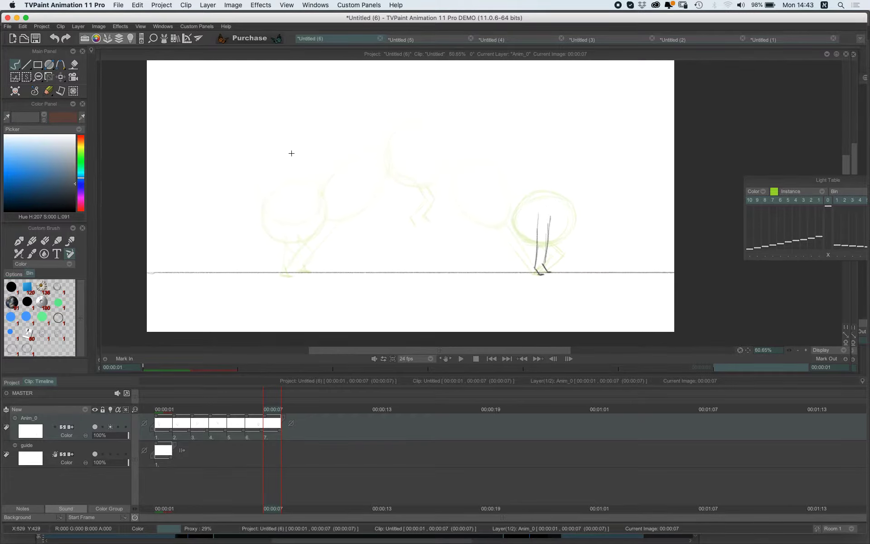
# Sketch a tall, vertically stretched oval body on top of the frame 7 legs and compare it with the previous pose.
pyautogui.moveTo(538, 186)
pyautogui.mouseDown()
pyautogui.moveTo(522, 195)
pyautogui.moveTo(567, 188)
pyautogui.moveTo(534, 168)
pyautogui.moveTo(548, 211)
pyautogui.moveTo(552, 149)
pyautogui.moveTo(534, 207)
pyautogui.moveTo(562, 158)
pyautogui.moveTo(525, 201)
pyautogui.moveTo(573, 179)
pyautogui.moveTo(525, 184)
pyautogui.moveTo(566, 190)
pyautogui.moveTo(525, 200)
pyautogui.moveTo(527, 211)
pyautogui.moveTo(554, 216)
pyautogui.moveTo(567, 191)
pyautogui.moveTo(544, 217)
pyautogui.moveTo(526, 204)
pyautogui.moveTo(522, 174)
pyautogui.moveTo(531, 209)
pyautogui.moveTo(526, 161)
pyautogui.moveTo(522, 189)
pyautogui.moveTo(570, 177)
pyautogui.mouseUp()
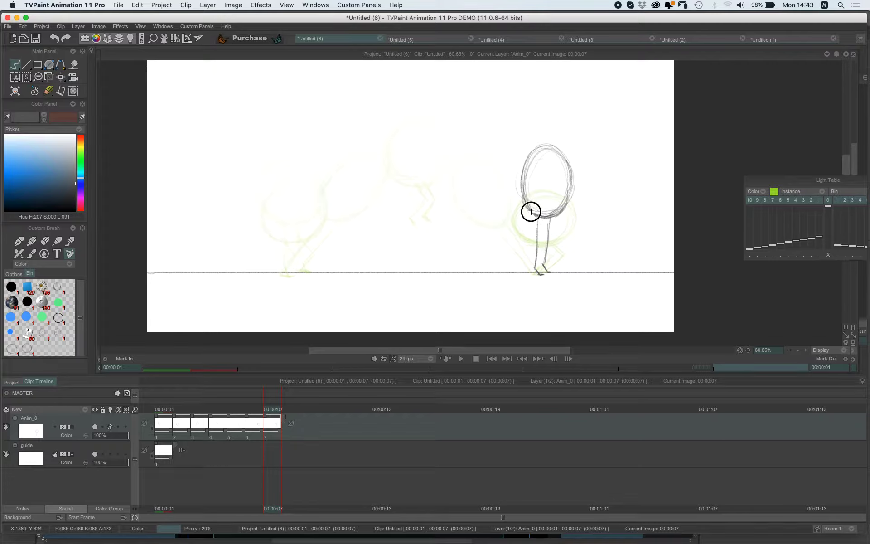
pyautogui.press('Left')
pyautogui.press('Right')
# Draw flat feet, two upright legs and the back and underside of a round standing body on frame 8.
pyautogui.press('Right')
pyautogui.click(538, 272)
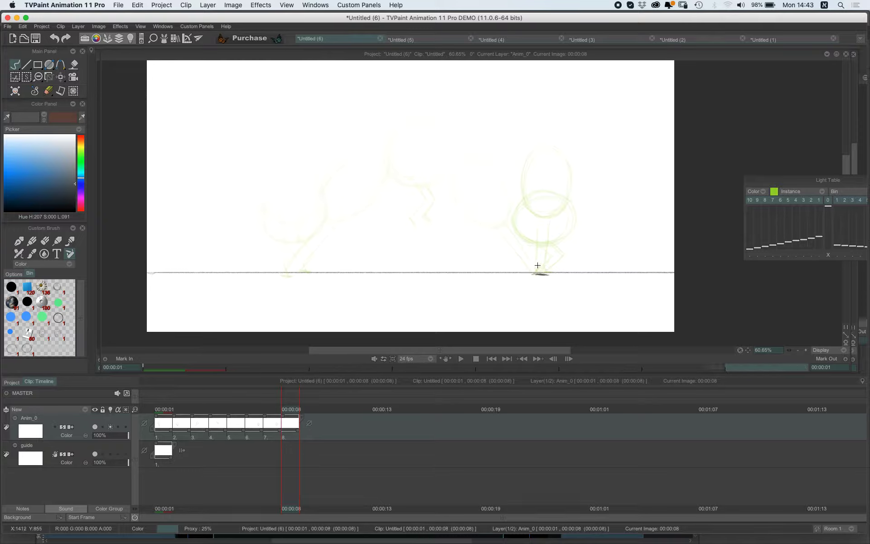
pyautogui.moveTo(539, 225)
pyautogui.mouseDown()
pyautogui.moveTo(533, 271)
pyautogui.moveTo(539, 238)
pyautogui.moveTo(551, 273)
pyautogui.moveTo(550, 242)
pyautogui.moveTo(549, 270)
pyautogui.mouseUp()
pyautogui.moveTo(552, 228)
pyautogui.mouseDown()
pyautogui.moveTo(554, 236)
pyautogui.moveTo(550, 230)
pyautogui.mouseUp()
pyautogui.moveTo(517, 203); pyautogui.dragTo(547, 229)
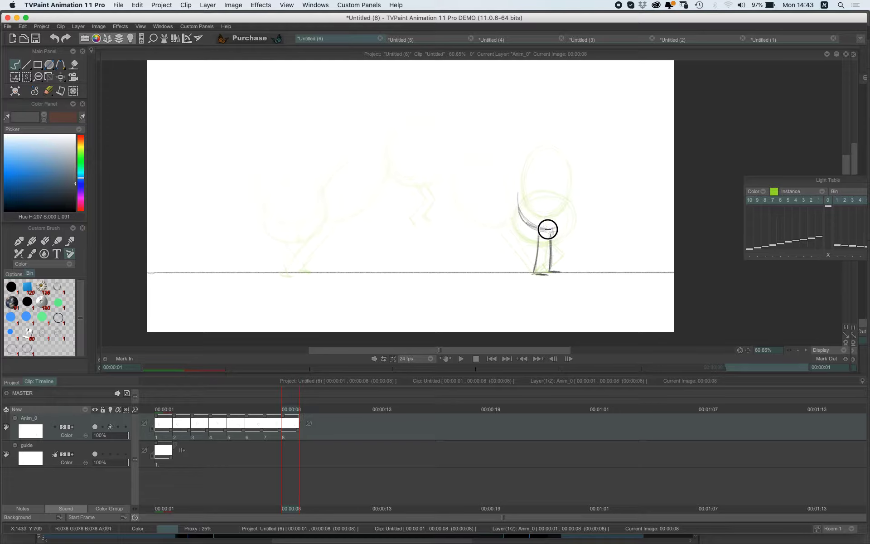
pyautogui.moveTo(522, 175)
pyautogui.mouseDown()
pyautogui.moveTo(534, 221)
pyautogui.moveTo(526, 175)
pyautogui.mouseUp()
pyautogui.moveTo(520, 216)
pyautogui.mouseDown()
pyautogui.moveTo(538, 168)
pyautogui.moveTo(548, 171)
pyautogui.mouseUp()
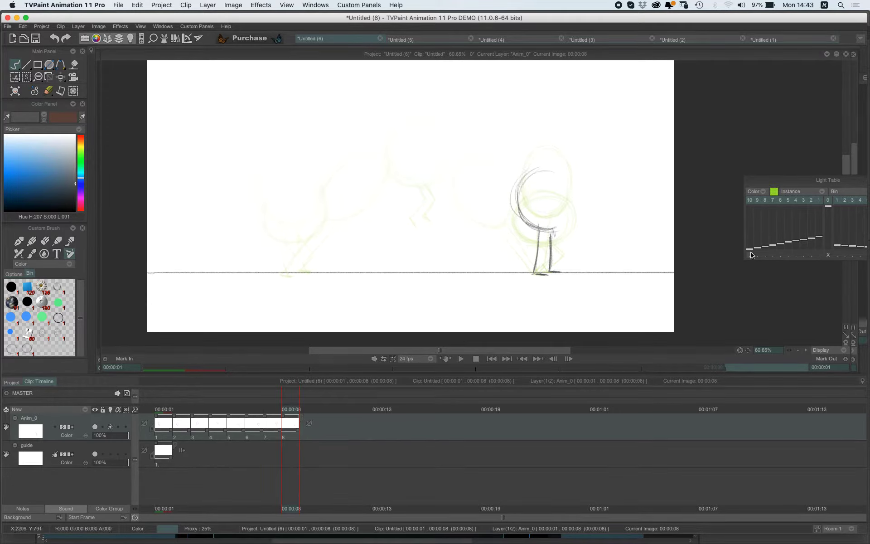
# Raise the light table's opacity for the earliest previous drawings, complete the round body on frame 8 and darken its outline and legs.
pyautogui.moveTo(751, 254)
pyautogui.mouseDown()
pyautogui.moveTo(743, 247)
pyautogui.moveTo(752, 227)
pyautogui.moveTo(764, 228)
pyautogui.mouseUp()
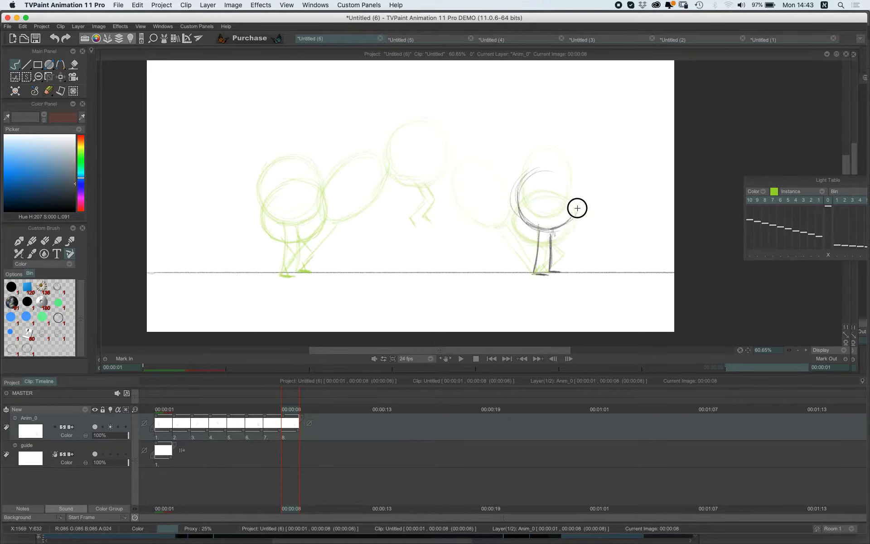
pyautogui.moveTo(577, 206)
pyautogui.mouseDown()
pyautogui.moveTo(518, 220)
pyautogui.moveTo(526, 224)
pyautogui.moveTo(513, 193)
pyautogui.moveTo(518, 184)
pyautogui.moveTo(521, 196)
pyautogui.moveTo(566, 175)
pyautogui.mouseUp()
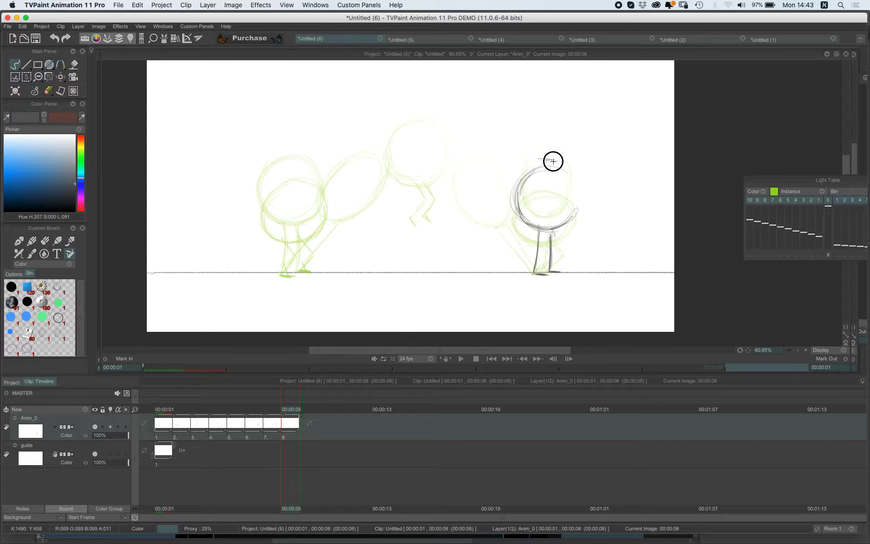
pyautogui.moveTo(553, 159)
pyautogui.mouseDown()
pyautogui.moveTo(517, 185)
pyautogui.moveTo(544, 159)
pyautogui.moveTo(516, 205)
pyautogui.moveTo(520, 181)
pyautogui.moveTo(517, 210)
pyautogui.moveTo(541, 222)
pyautogui.moveTo(523, 212)
pyautogui.moveTo(577, 204)
pyautogui.moveTo(572, 215)
pyautogui.moveTo(574, 184)
pyautogui.moveTo(574, 213)
pyautogui.moveTo(563, 165)
pyautogui.mouseUp()
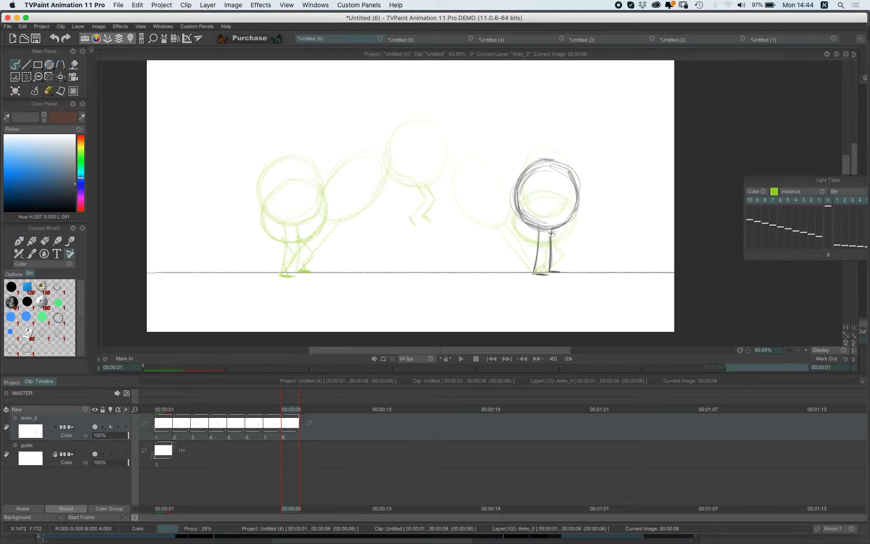
pyautogui.moveTo(552, 228); pyautogui.dragTo(550, 272)
pyautogui.moveTo(537, 232)
pyautogui.mouseDown()
pyautogui.moveTo(532, 273)
pyautogui.moveTo(536, 226)
pyautogui.moveTo(539, 243)
pyautogui.mouseUp()
pyautogui.moveTo(520, 209); pyautogui.dragTo(564, 164)
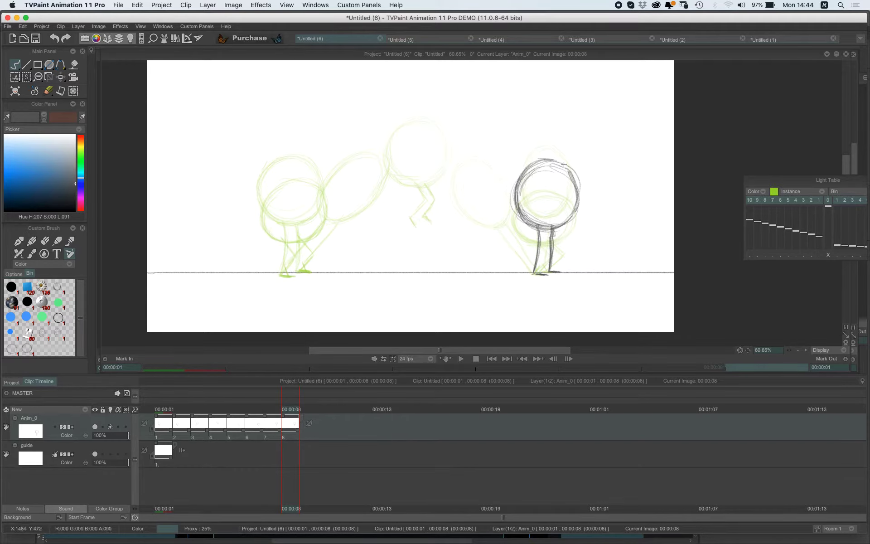
# Return to frame 5 and reinforce the outline of the backward-leaning oval body with darker strokes.
pyautogui.press('Left')
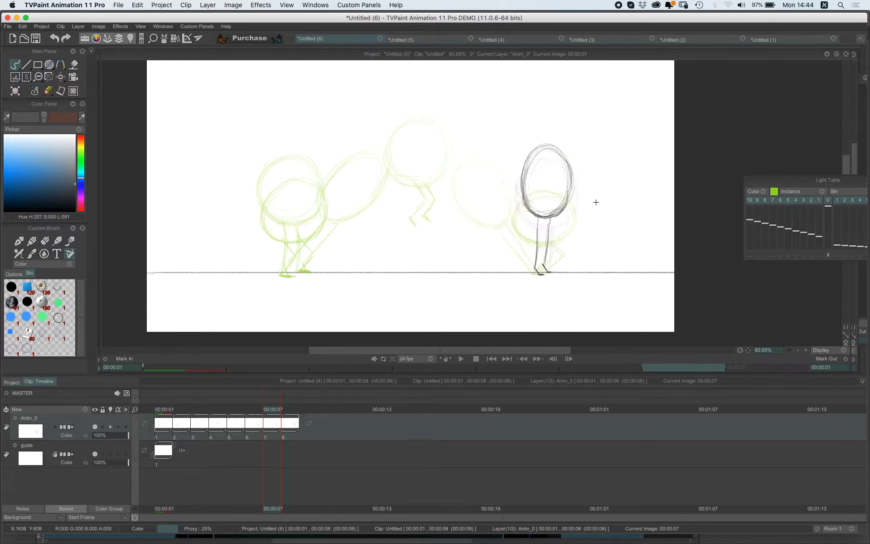
pyautogui.press('Left')
pyautogui.press('Left')
pyautogui.press('Left')
pyautogui.press('Right')
pyautogui.moveTo(474, 217); pyautogui.dragTo(450, 171)
pyautogui.moveTo(512, 200); pyautogui.dragTo(482, 152)
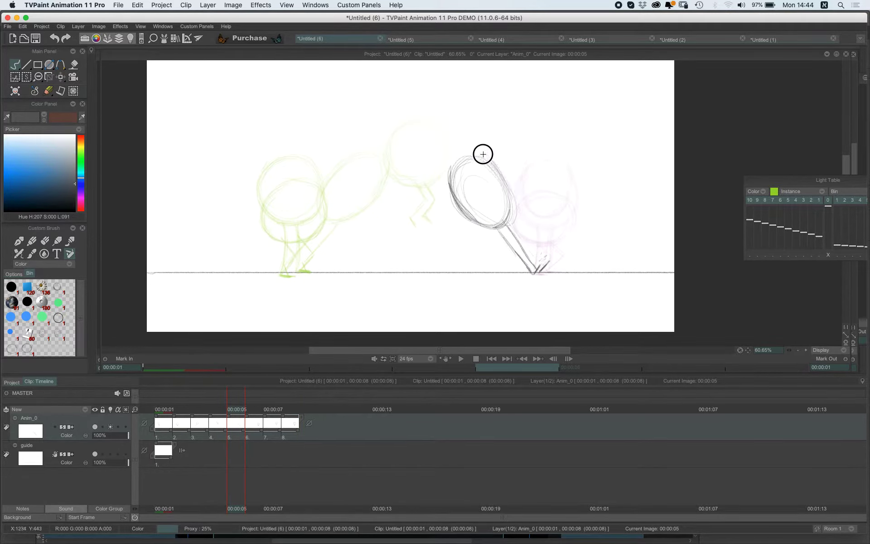
# Erase the front leg and its foot on frame 7 and turn the layer's light table back on.
pyautogui.press('Return')
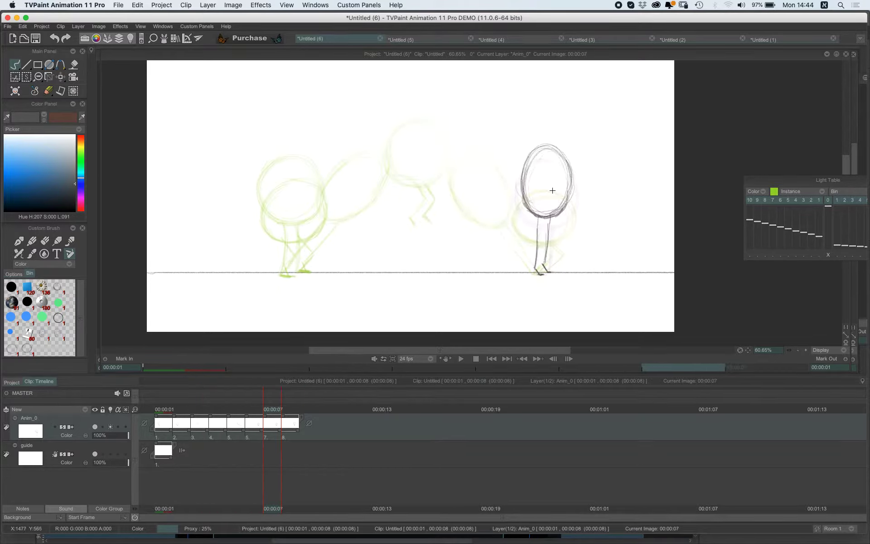
pyautogui.moveTo(547, 268); pyautogui.dragTo(545, 267)
pyautogui.press('Right')
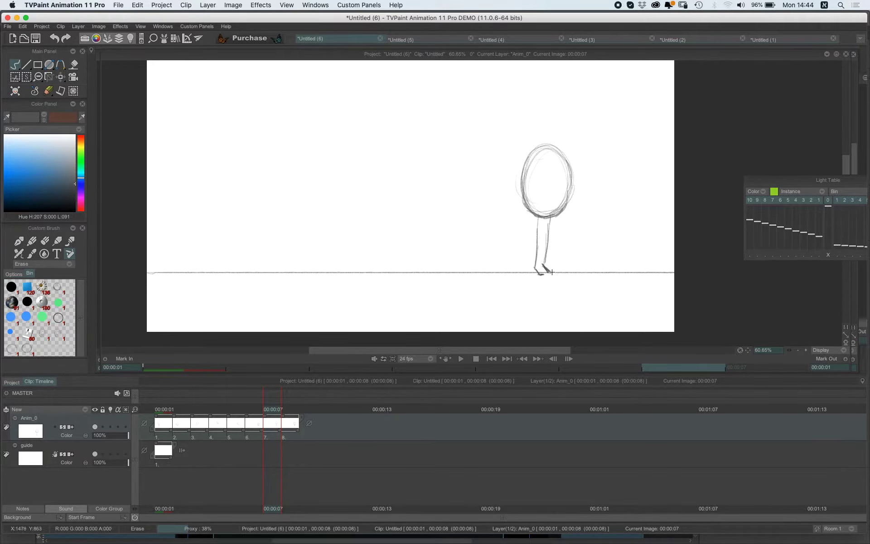
pyautogui.moveTo(541, 264)
pyautogui.mouseDown()
pyautogui.moveTo(551, 275)
pyautogui.moveTo(547, 259)
pyautogui.mouseUp()
pyautogui.click(111, 426)
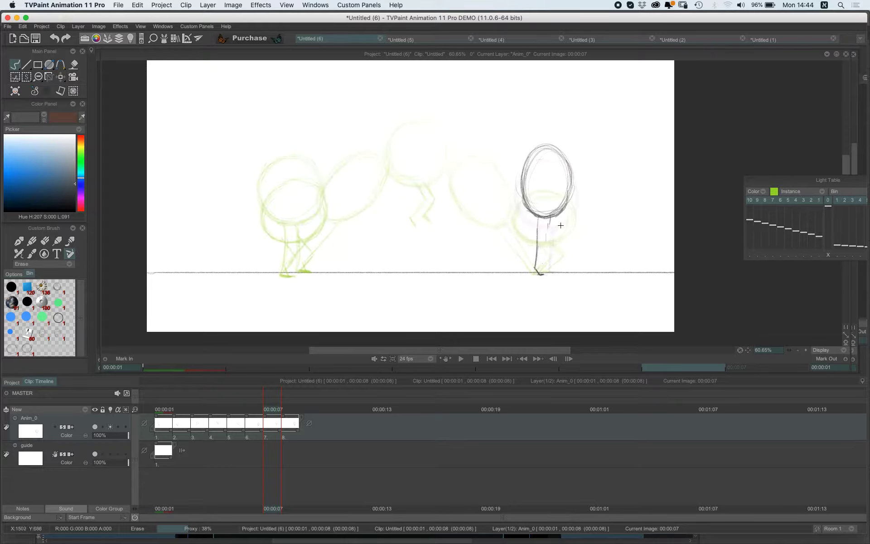
# Redraw the front leg with its foot on frame 7 and compare it with the poses on frames 4 to 8.
pyautogui.moveTo(554, 229); pyautogui.dragTo(554, 266)
pyautogui.press('Right')
pyautogui.press('Left')
pyautogui.press('Left')
pyautogui.press('Left')
pyautogui.press('Right')
pyautogui.press('Right')
pyautogui.press('Right')
pyautogui.press('Left')
pyautogui.press('Left')
pyautogui.press('Left')
pyautogui.press('Left')
pyautogui.press('Right')
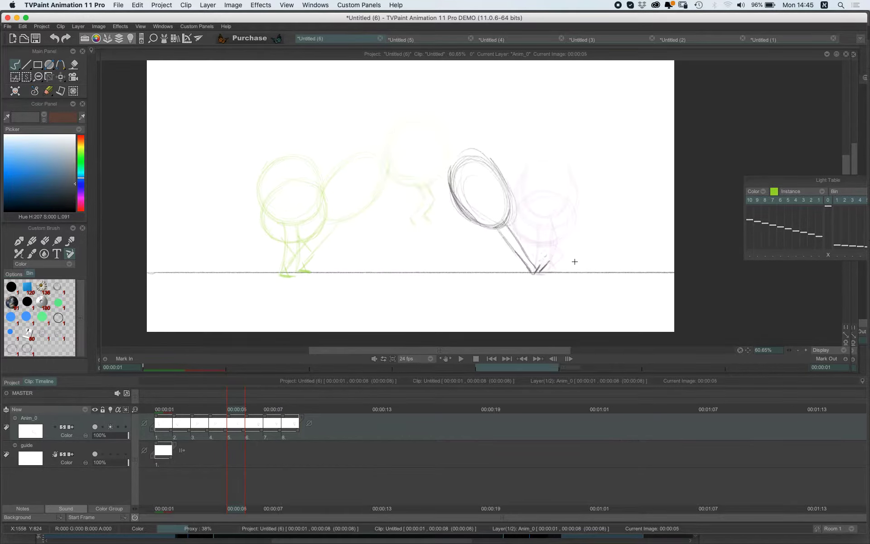
pyautogui.press('Right')
pyautogui.press('Right')
pyautogui.press('Right')
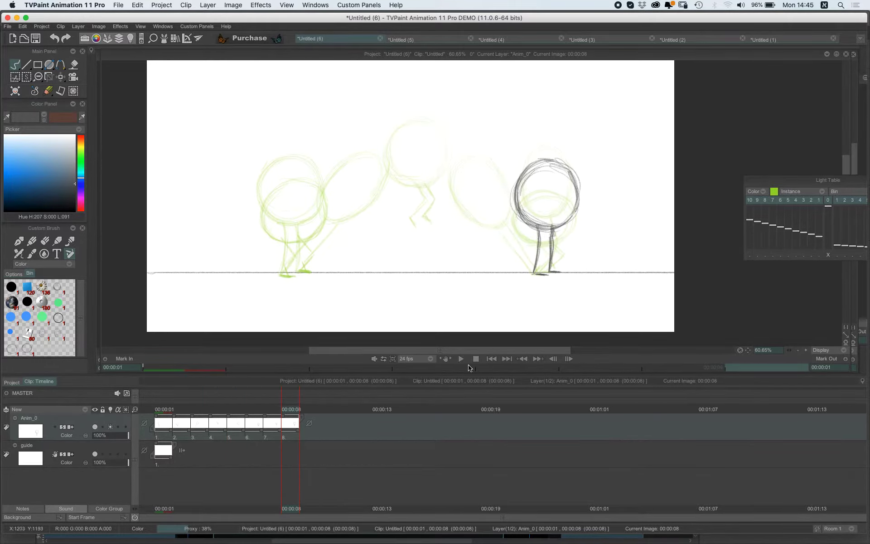
# Turn off the Anim_0 layer's light table and hold the first drawing for 8 frames and the second for 7 frames.
pyautogui.moveTo(288, 410); pyautogui.dragTo(150, 412)
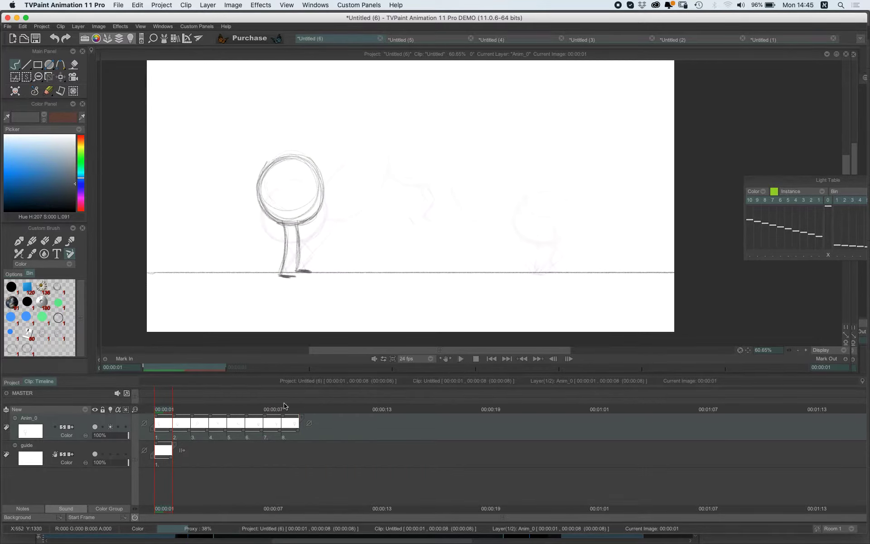
pyautogui.click(110, 430)
pyautogui.moveTo(172, 433); pyautogui.dragTo(426, 435)
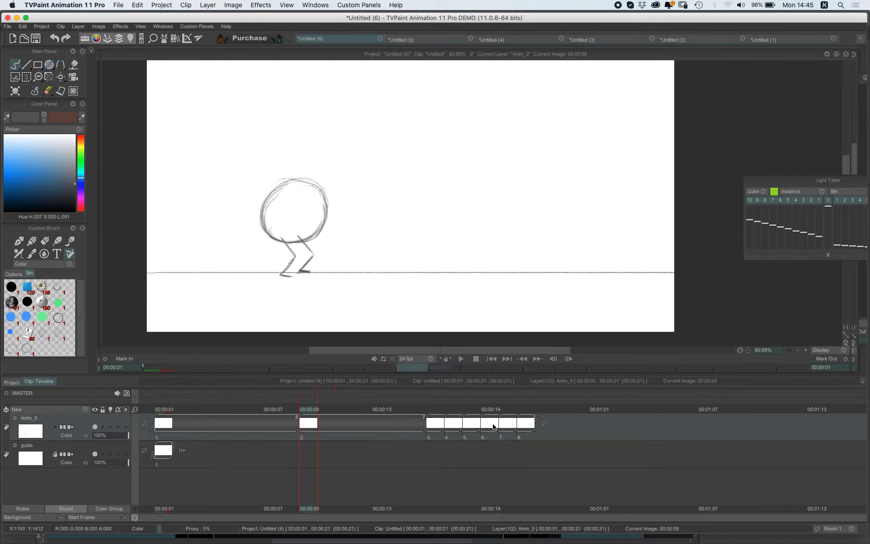
pyautogui.press('Right')
pyautogui.press('Right')
pyautogui.press('Right')
pyautogui.press('Right')
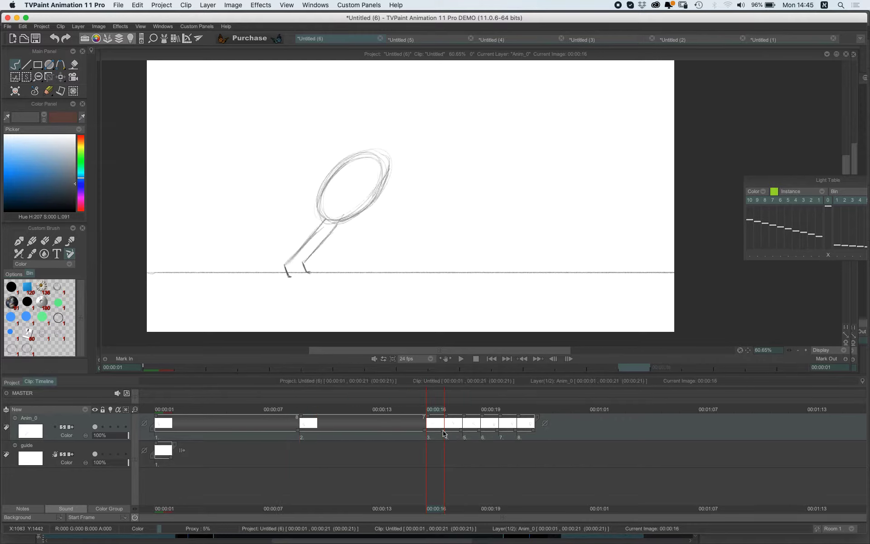
# Hold the take-off, mid-air and backward-leaning landing drawings (drawings 3 to 5) for 3 frames each.
pyautogui.moveTo(444, 433); pyautogui.dragTo(552, 430)
pyautogui.press('Right')
pyautogui.press('Right')
pyautogui.press('Right')
pyautogui.press('Right')
pyautogui.moveTo(498, 432); pyautogui.dragTo(517, 433)
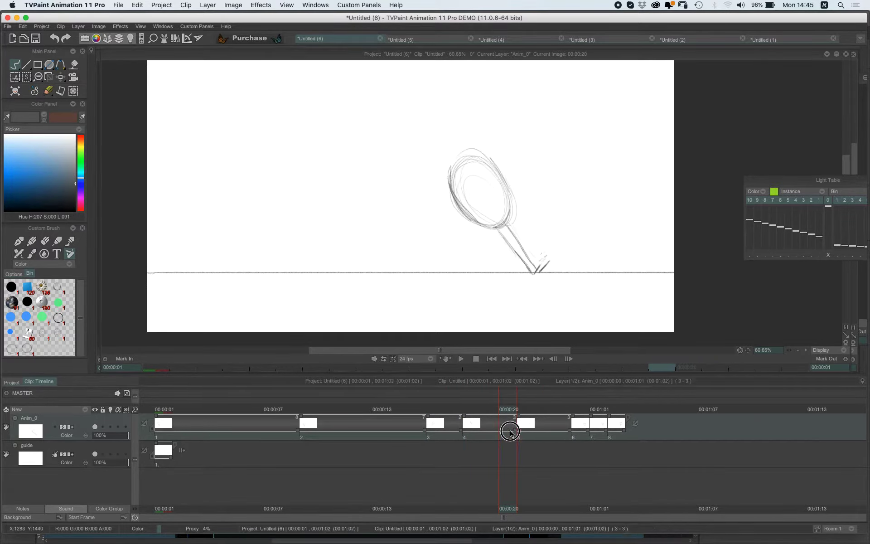
pyautogui.moveTo(462, 433); pyautogui.dragTo(479, 433)
pyautogui.press('Right')
pyautogui.press('Right')
pyautogui.press('Right')
pyautogui.press('Right')
pyautogui.press('Right')
pyautogui.press('Right')
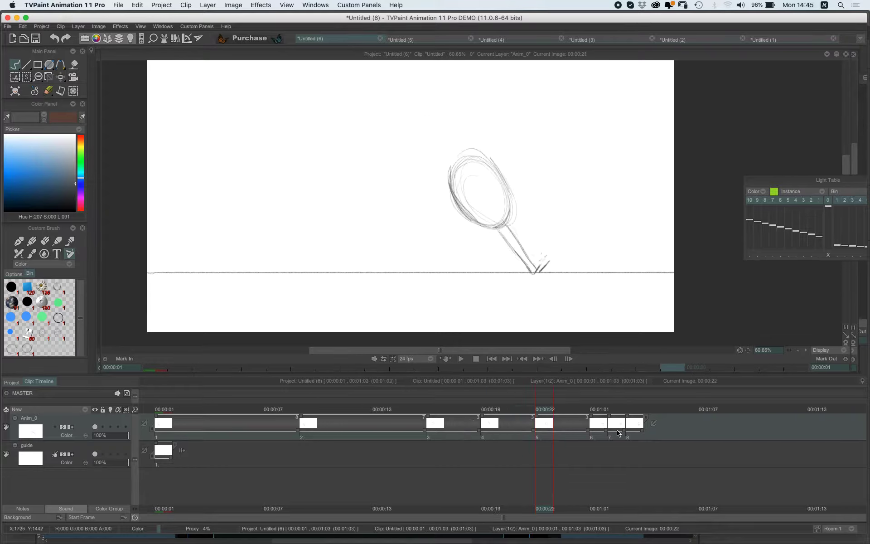
# Set the exposures of drawings 6, 7 and 8 to 5, 3 and 6 frames.
pyautogui.moveTo(606, 431); pyautogui.dragTo(679, 421)
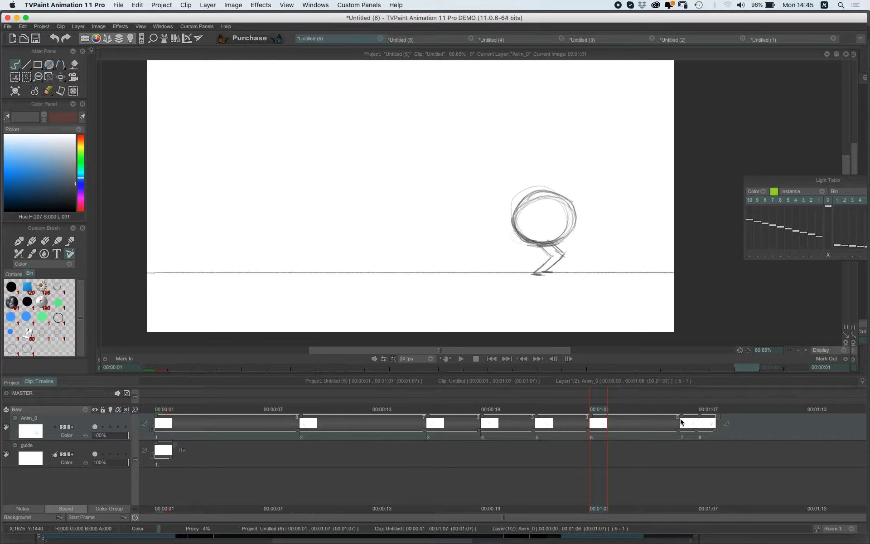
pyautogui.click(695, 436)
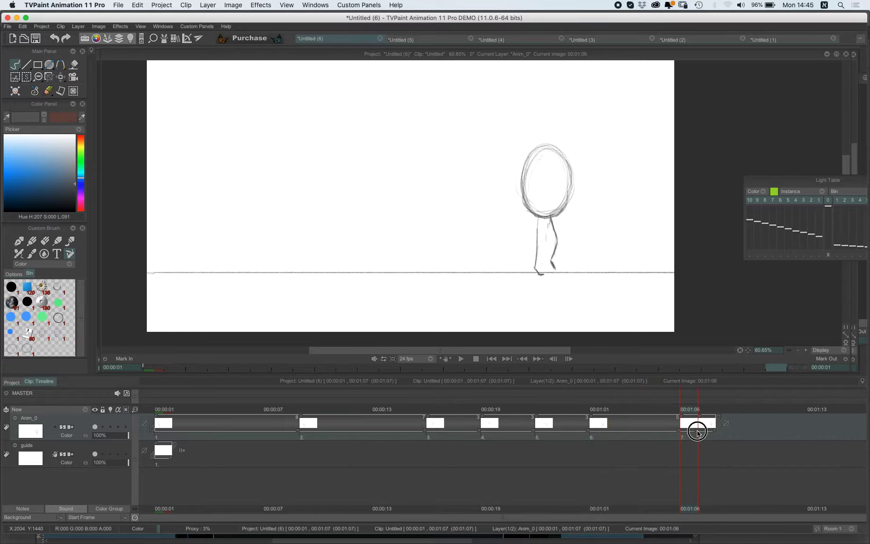
pyautogui.moveTo(697, 433); pyautogui.dragTo(842, 429)
# Play the animation to review the timing and scrub around the final standing pose.
pyautogui.click(460, 359)
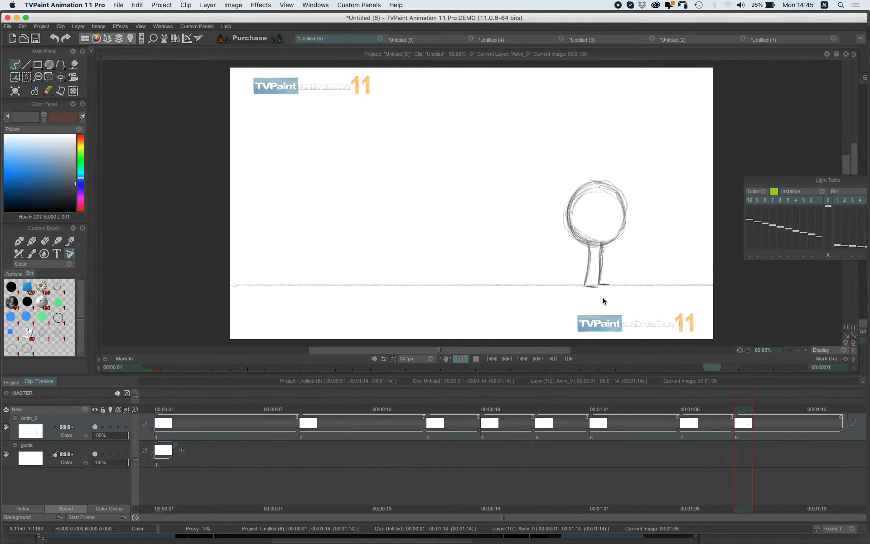
pyautogui.click(765, 409)
pyautogui.moveTo(764, 409); pyautogui.dragTo(743, 408)
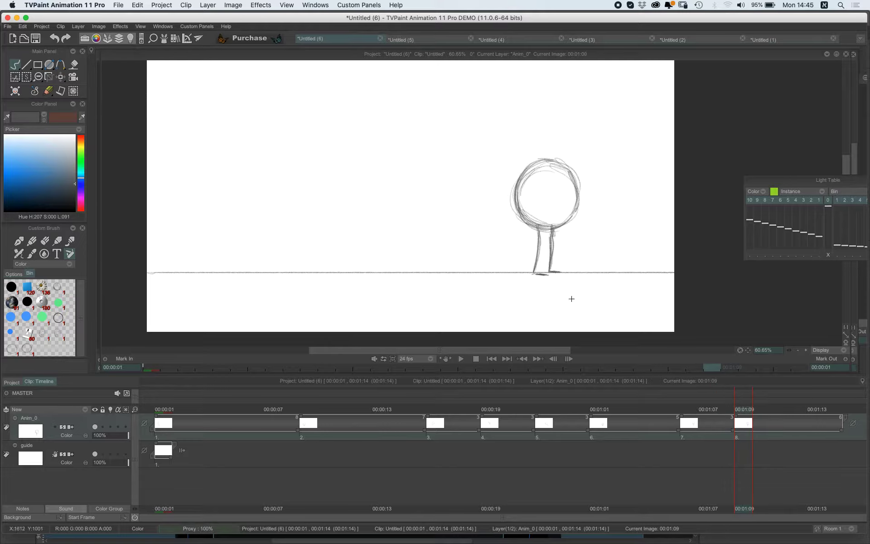
# Turn the Anim_0 layer's light table back on at the stretched pose and select the eraser brush.
pyautogui.press('Left')
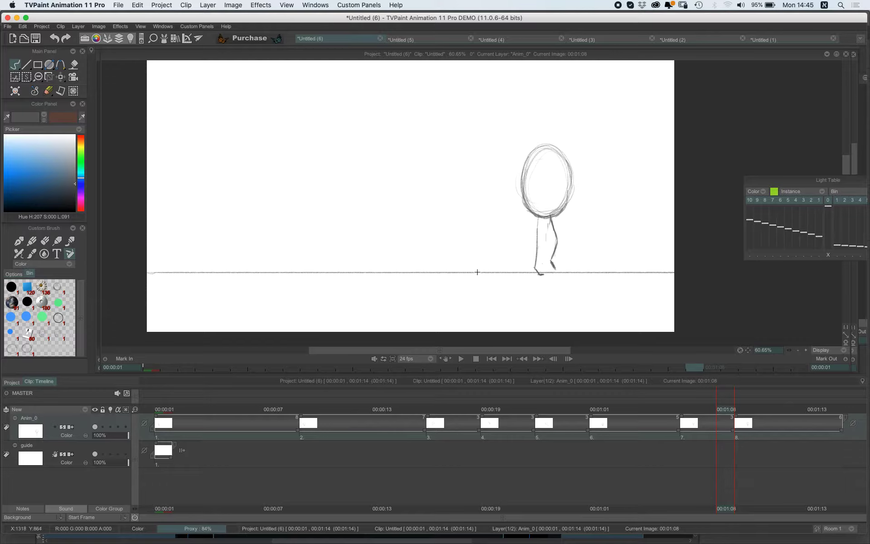
pyautogui.click(113, 428)
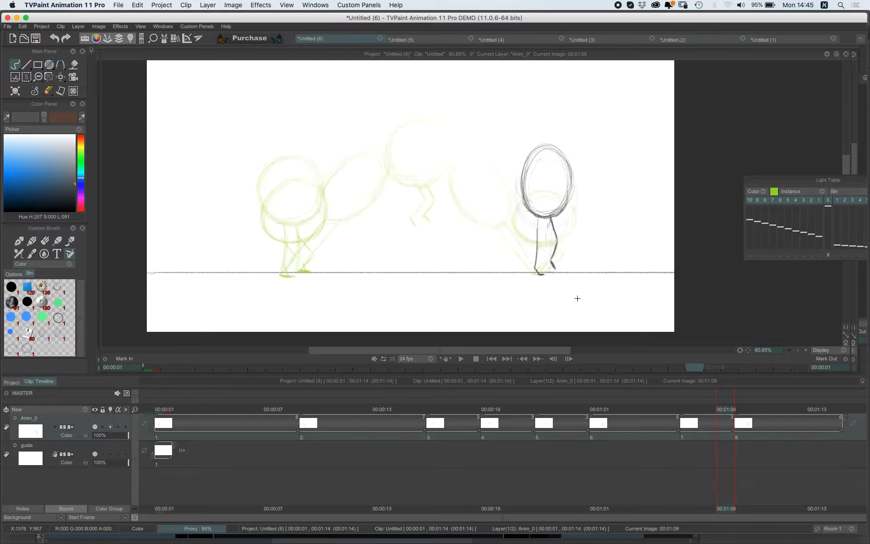
pyautogui.click(44, 241)
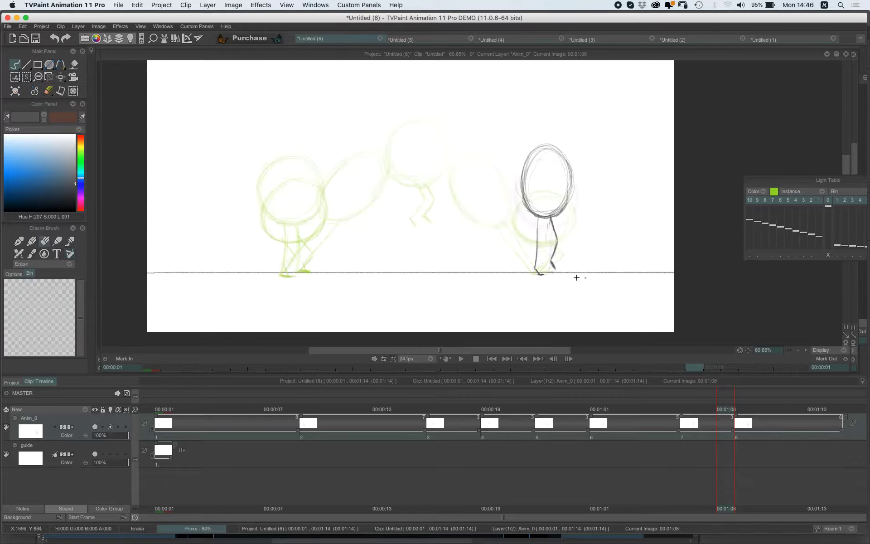
pyautogui.moveTo(554, 271)
pyautogui.mouseDown()
pyautogui.moveTo(553, 232)
pyautogui.moveTo(553, 253)
pyautogui.moveTo(544, 249)
pyautogui.moveTo(556, 223)
pyautogui.moveTo(549, 220)
pyautogui.moveTo(560, 252)
pyautogui.mouseUp()
pyautogui.press('Left')
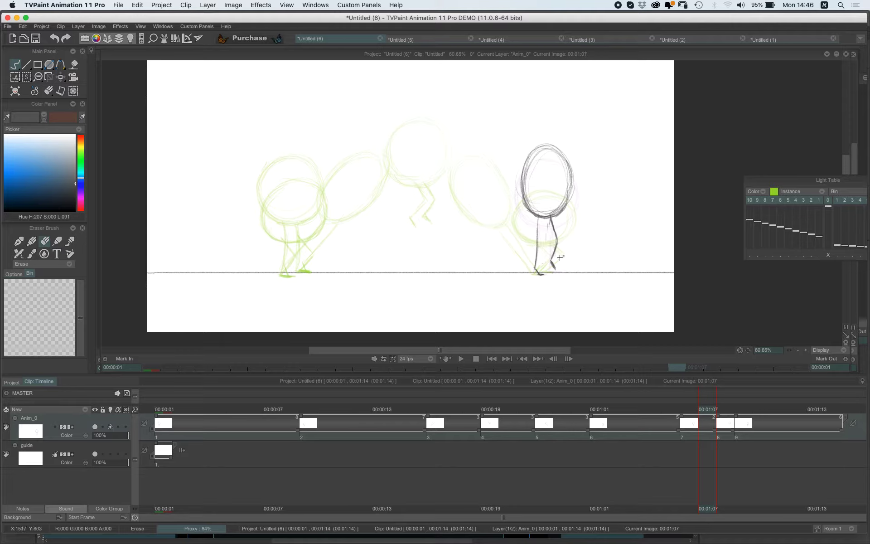
pyautogui.hotkey('ctrl', 'z')
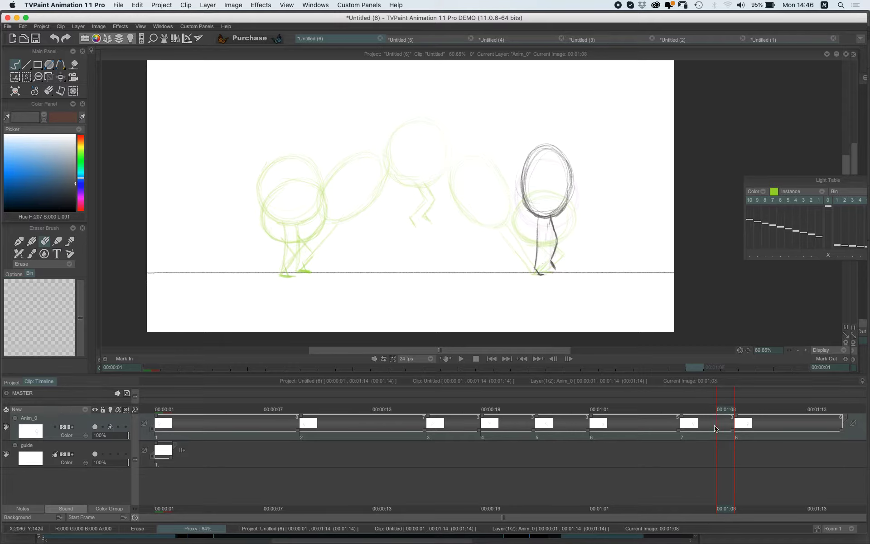
# Return to 00:01:06, the start of the stretched pose, and erase its front leg and foot.
pyautogui.press('Left')
pyautogui.press('Left')
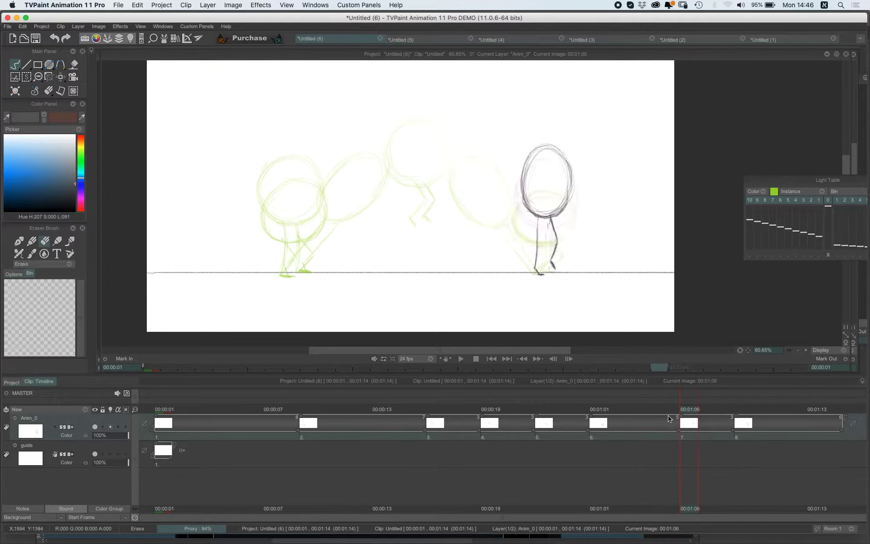
pyautogui.moveTo(560, 268)
pyautogui.mouseDown()
pyautogui.moveTo(549, 252)
pyautogui.moveTo(555, 247)
pyautogui.moveTo(550, 258)
pyautogui.moveTo(557, 224)
pyautogui.moveTo(542, 235)
pyautogui.moveTo(555, 217)
pyautogui.moveTo(550, 238)
pyautogui.moveTo(556, 223)
pyautogui.moveTo(548, 225)
pyautogui.mouseUp()
# Go back to the crouched landing pose at 00:01:01 and erase its front leg.
pyautogui.press('Left')
pyautogui.press('Left')
pyautogui.press('Left')
pyautogui.press('Left')
pyautogui.press('Left')
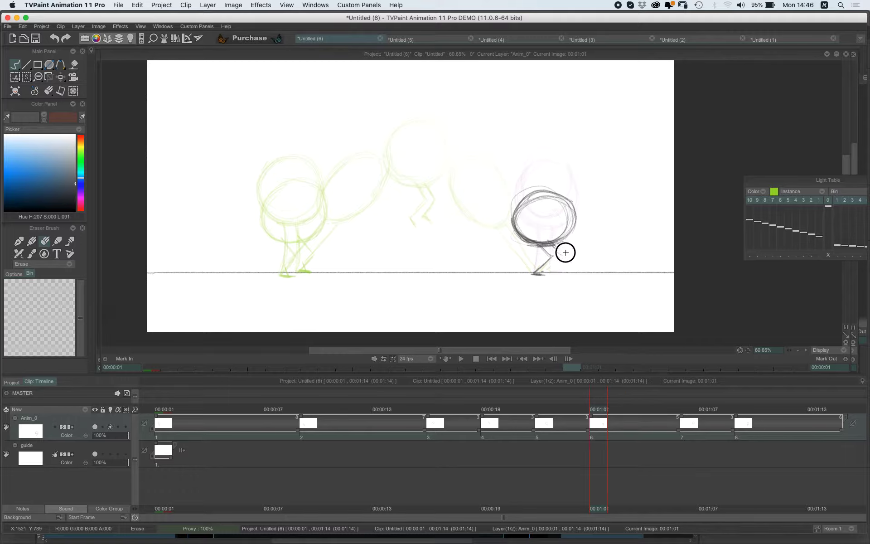
# Try to erase part of the front foot of the backward-leaning landing pose at 00:01:00.
pyautogui.press('Left')
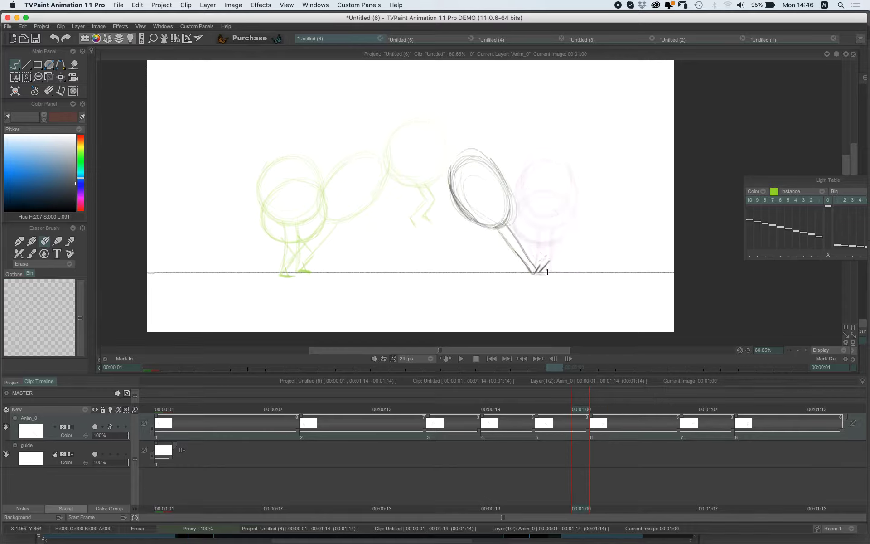
pyautogui.click(542, 270)
pyautogui.press('Right')
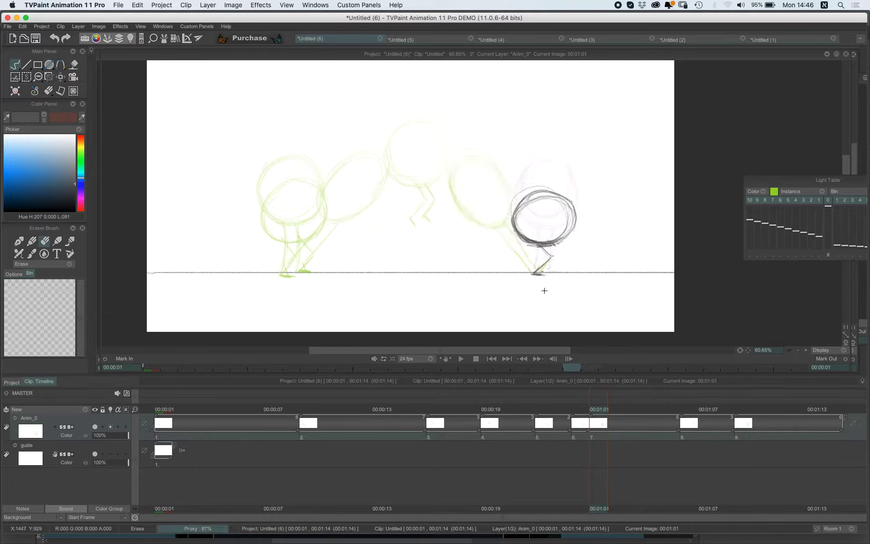
# Flip from the leaning landing pose to the final standing pose to compare the leg positions.
pyautogui.press('Left')
pyautogui.press('Right')
pyautogui.press('Right')
pyautogui.press('Right')
pyautogui.press('Right')
pyautogui.press('Right')
pyautogui.press('Right')
pyautogui.press('Right')
pyautogui.press('Right')
pyautogui.press('Right')
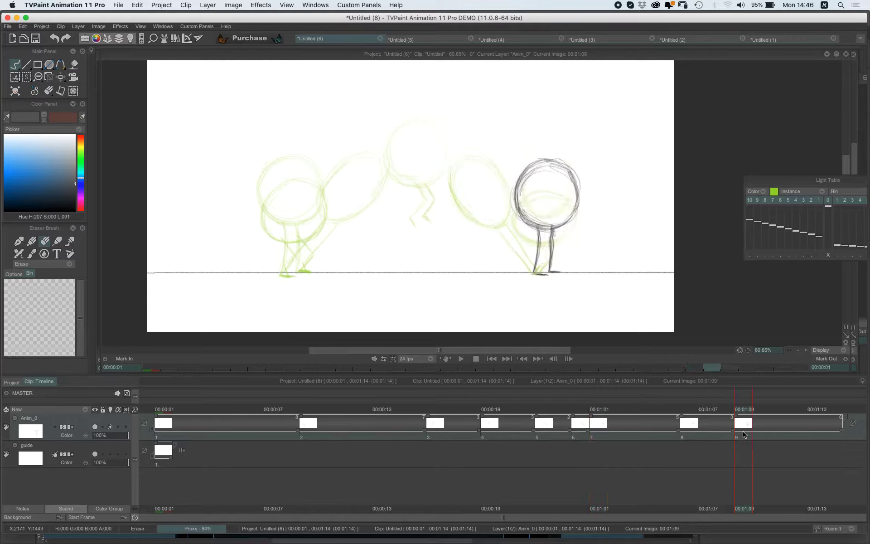
# Return to the stretched pose at 00:01:06 and draw a straight front leg and foot with the custom brush.
pyautogui.press('Left')
pyautogui.press('Left')
pyautogui.press('Left')
pyautogui.press('Left')
pyautogui.press('Right')
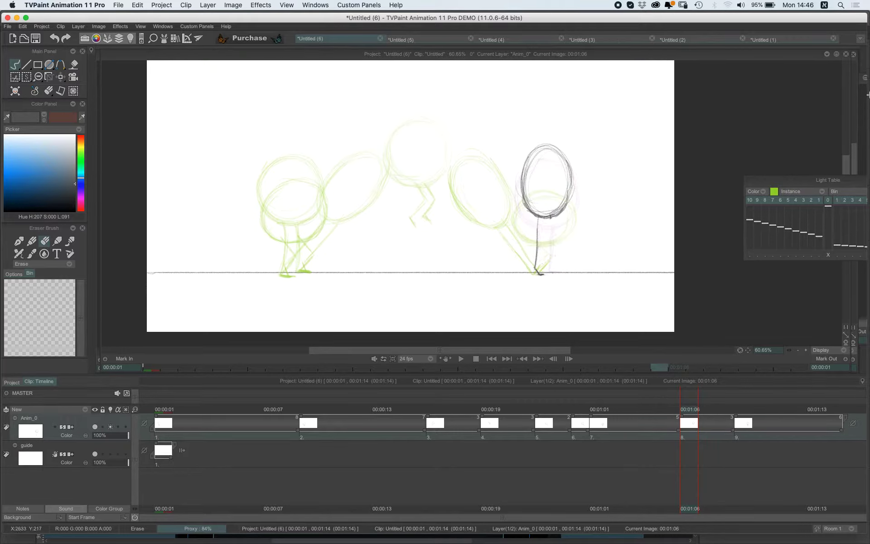
pyautogui.moveTo(867, 94)
pyautogui.click(801, 74)
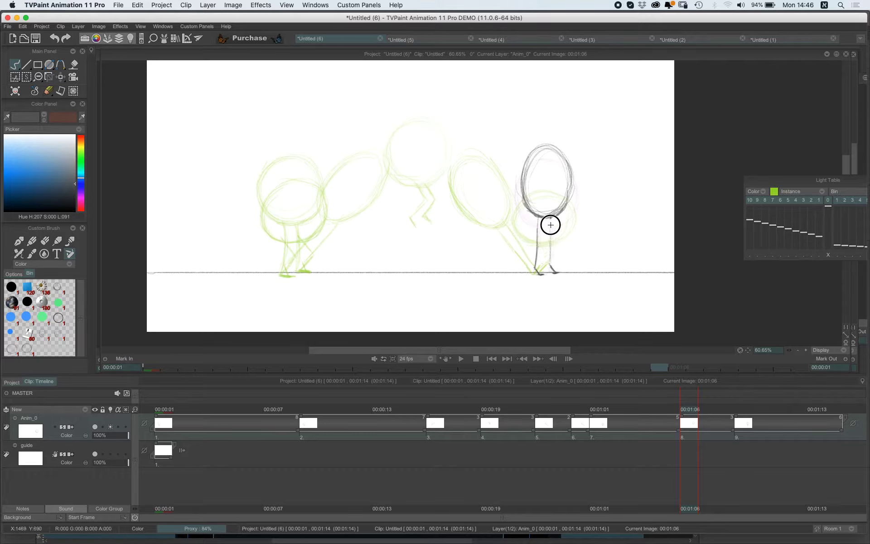
# Draw a bent front leg and flat foot on the crouched pose at 00:01:05 and extend that drawing back to 00:01:02.
pyautogui.press('Left')
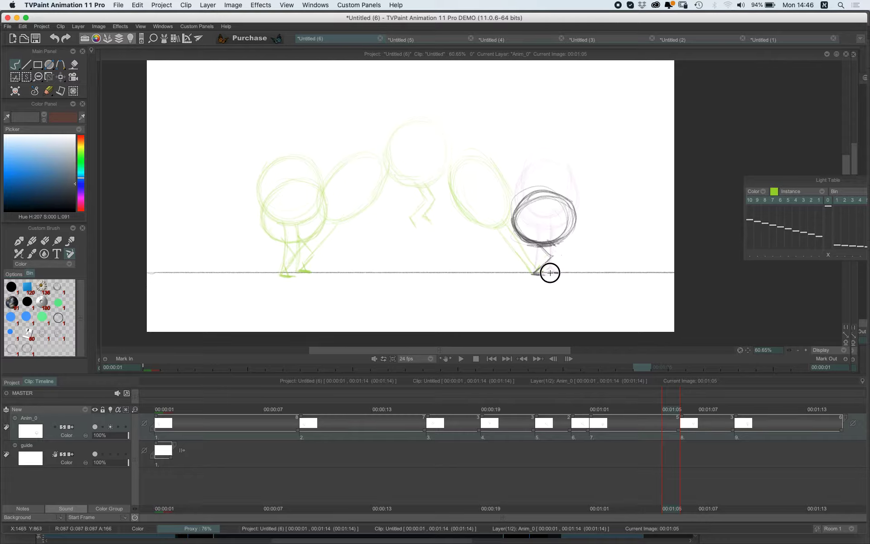
pyautogui.moveTo(549, 272); pyautogui.dragTo(559, 261)
pyautogui.press('Left')
pyautogui.press('Left')
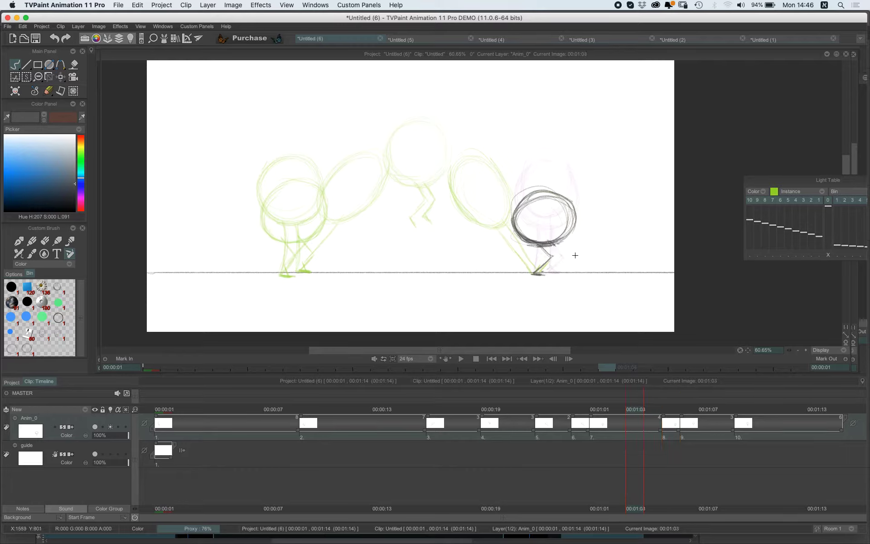
pyautogui.press('Right')
pyautogui.press('Right')
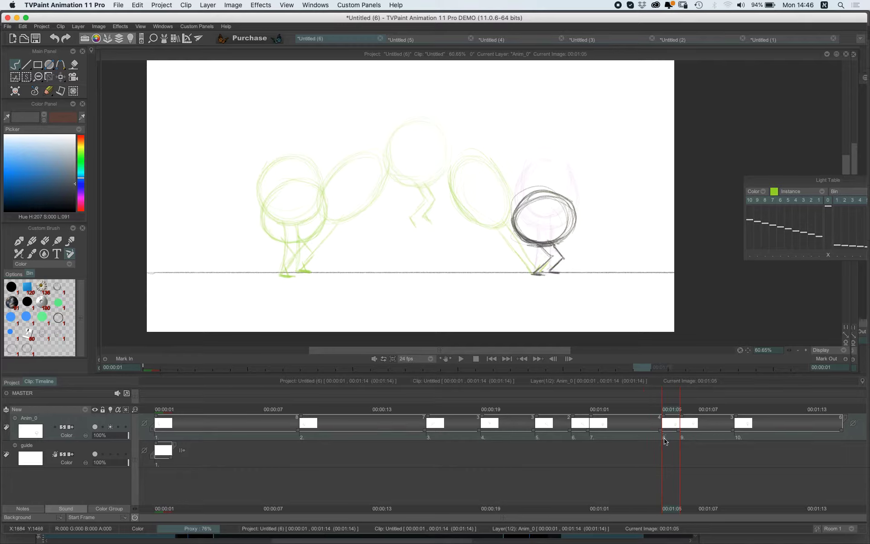
pyautogui.moveTo(661, 430); pyautogui.dragTo(612, 421)
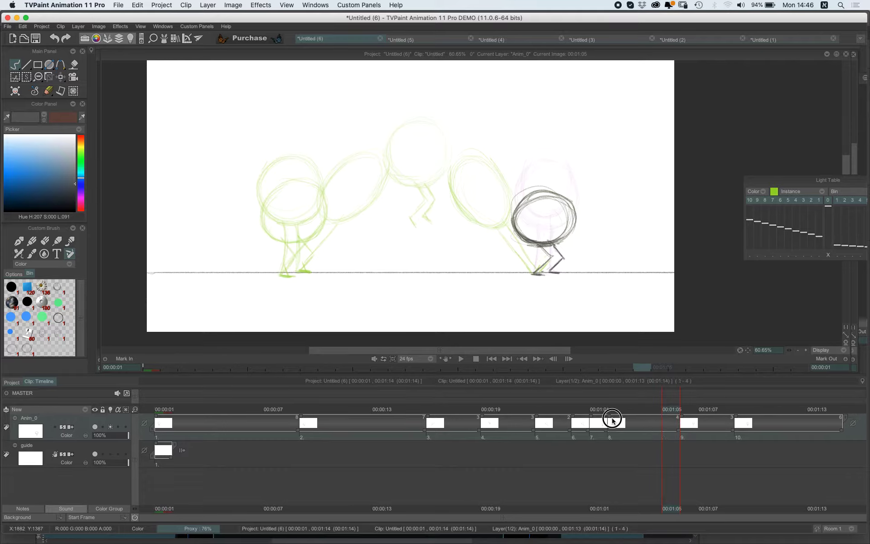
# Delete the old crouched drawing without a front leg at 00:01:01.
pyautogui.press('Left')
pyautogui.press('Left')
pyautogui.press('Left')
pyautogui.press('Left')
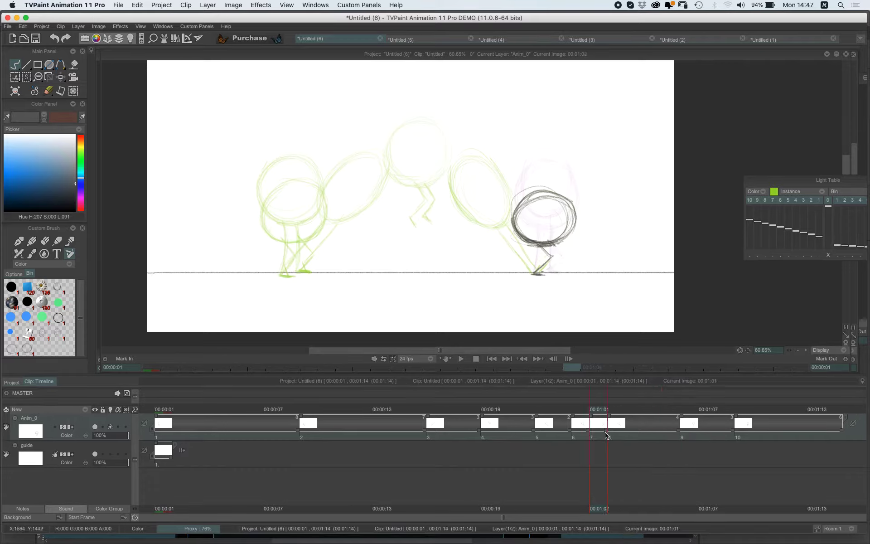
pyautogui.rightClick(601, 427)
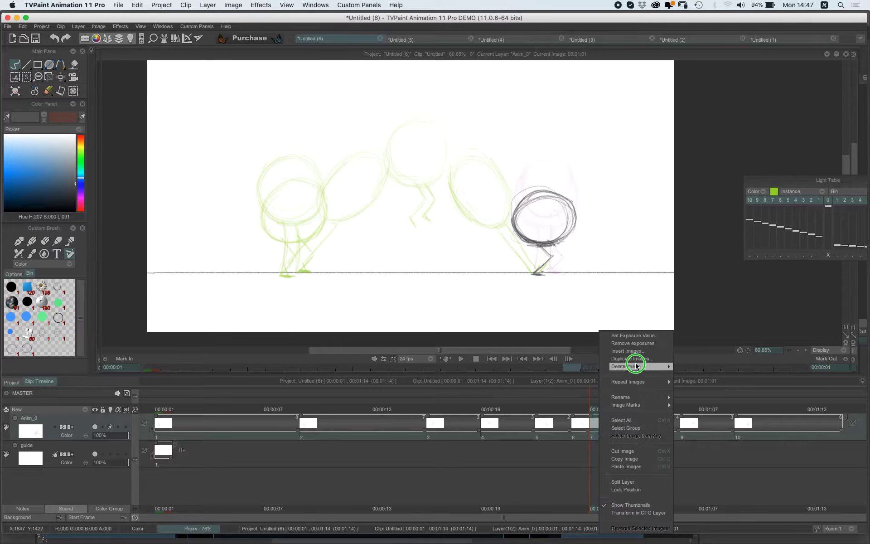
pyautogui.click(695, 367)
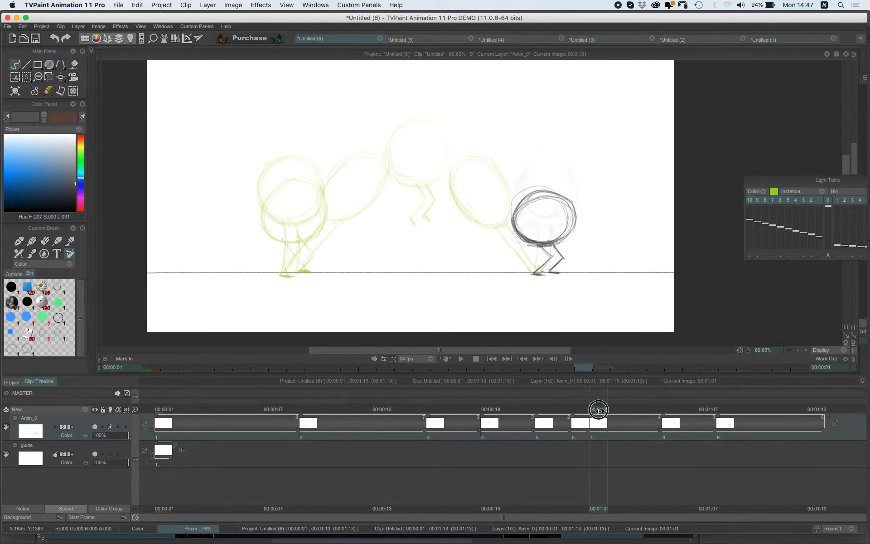
# Delete the duplicate one-frame drawing of the backward-leaning landing pose at 00:01:00.
pyautogui.moveTo(598, 410)
pyautogui.mouseDown()
pyautogui.moveTo(536, 411)
pyautogui.moveTo(575, 415)
pyautogui.mouseUp()
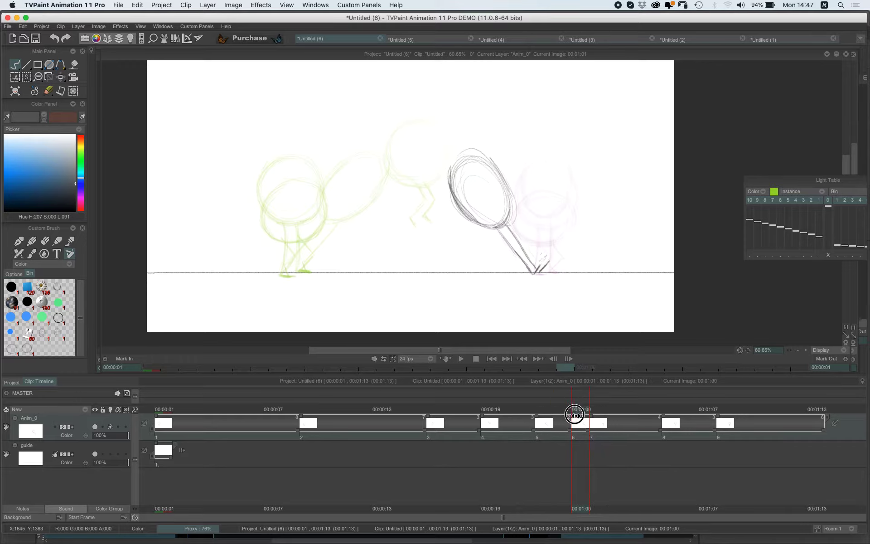
pyautogui.click(585, 437)
pyautogui.rightClick(578, 425)
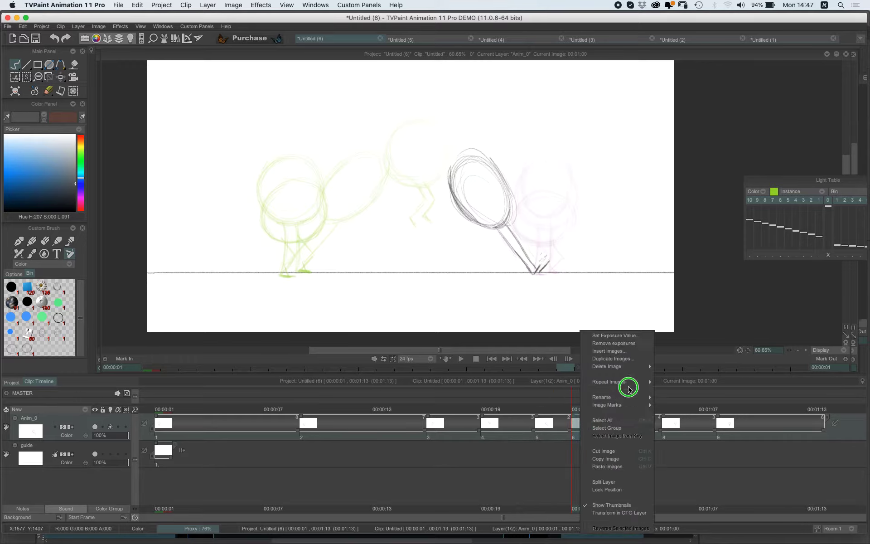
pyautogui.click(633, 367)
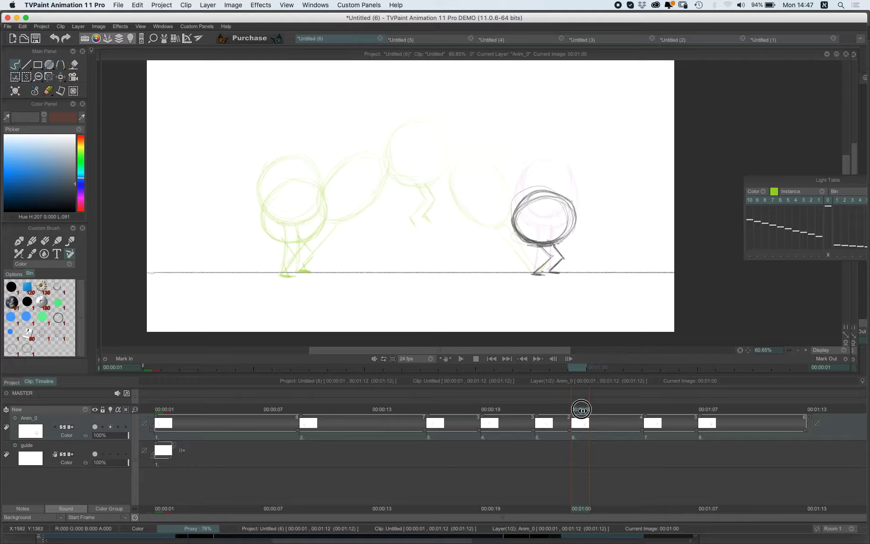
# Extend the remaining backward-leaning landing drawing to 3 frames and play the animation.
pyautogui.moveTo(581, 410)
pyautogui.mouseDown()
pyautogui.moveTo(522, 406)
pyautogui.moveTo(577, 413)
pyautogui.moveTo(542, 417)
pyautogui.moveTo(764, 420)
pyautogui.moveTo(556, 430)
pyautogui.moveTo(589, 430)
pyautogui.mouseUp()
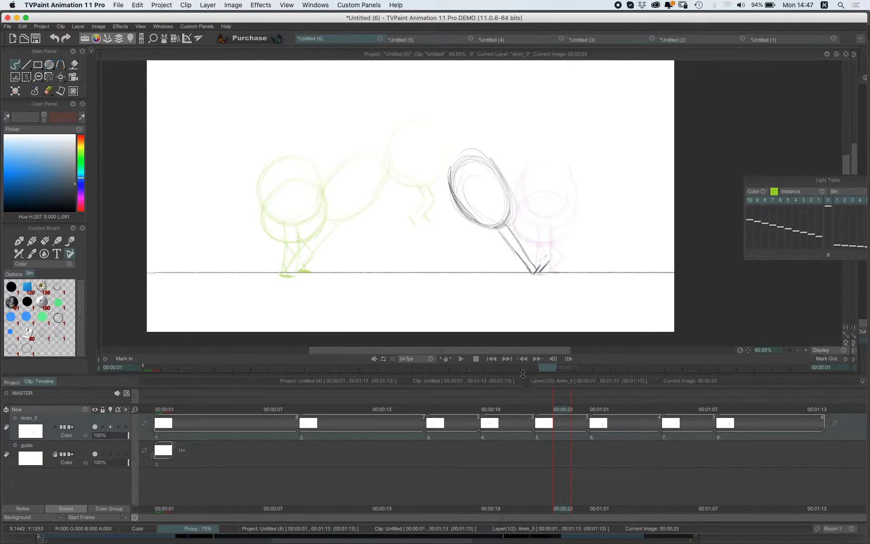
pyautogui.click(463, 359)
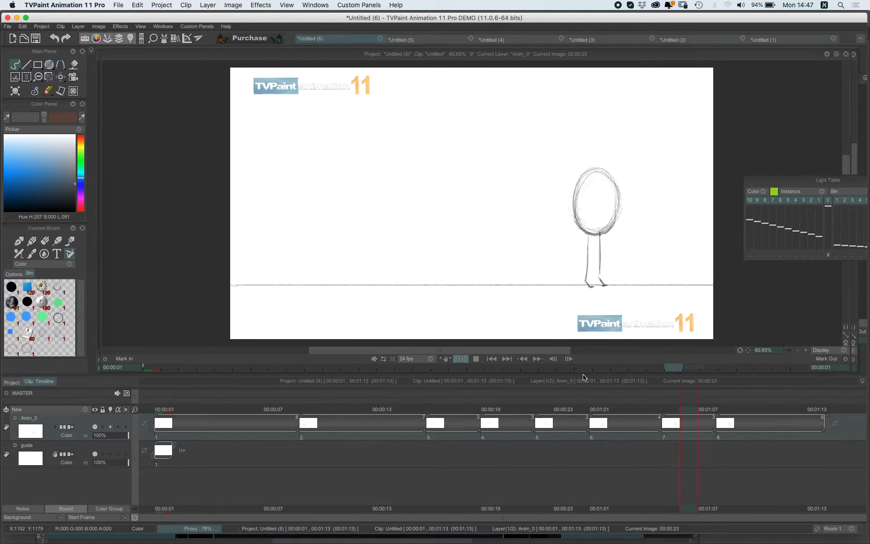
# Extend the stretched upright pose that starts at 00:01:05 to 5 frames.
pyautogui.click(705, 427)
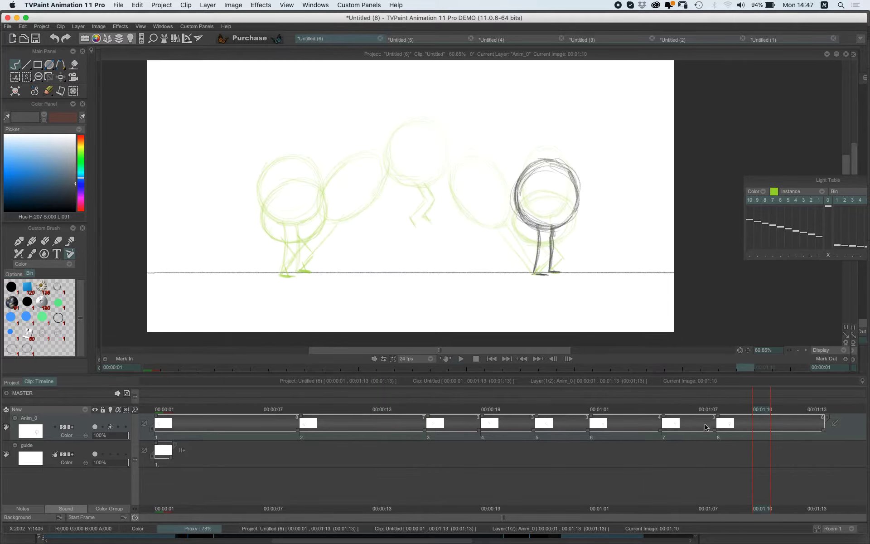
pyautogui.moveTo(714, 431); pyautogui.dragTo(273, 404)
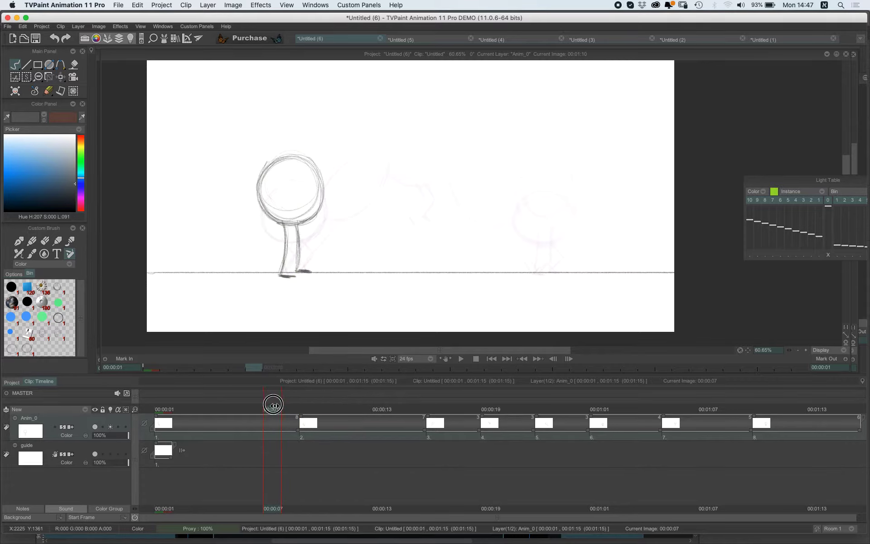
# Insert a new drawing at 00:00:06 and sketch slightly bent legs with flat feet as an in-between into the crouch.
pyautogui.scroll(3, 332, 202)
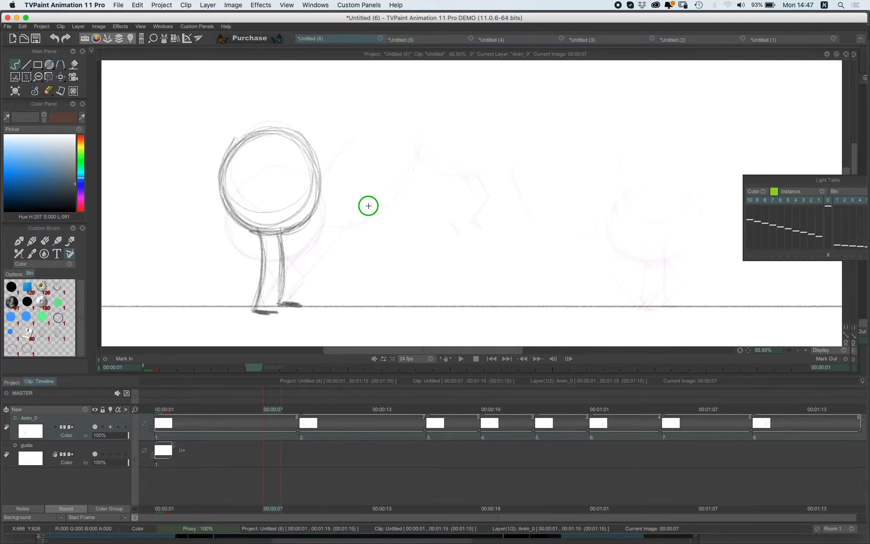
pyautogui.moveTo(275, 411); pyautogui.dragTo(256, 411)
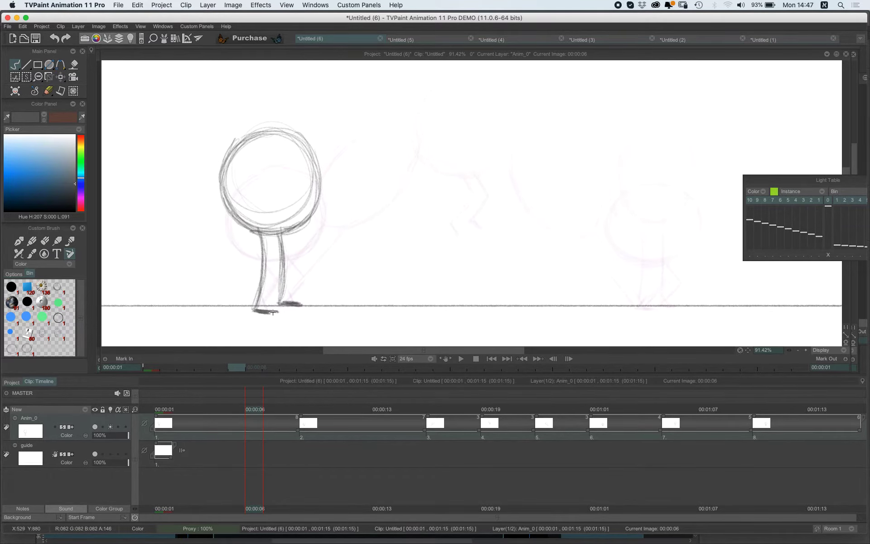
pyautogui.press('Insert')
pyautogui.moveTo(269, 311)
pyautogui.mouseDown()
pyautogui.moveTo(254, 308)
pyautogui.moveTo(306, 304)
pyautogui.moveTo(260, 305)
pyautogui.moveTo(264, 246)
pyautogui.moveTo(270, 268)
pyautogui.mouseUp()
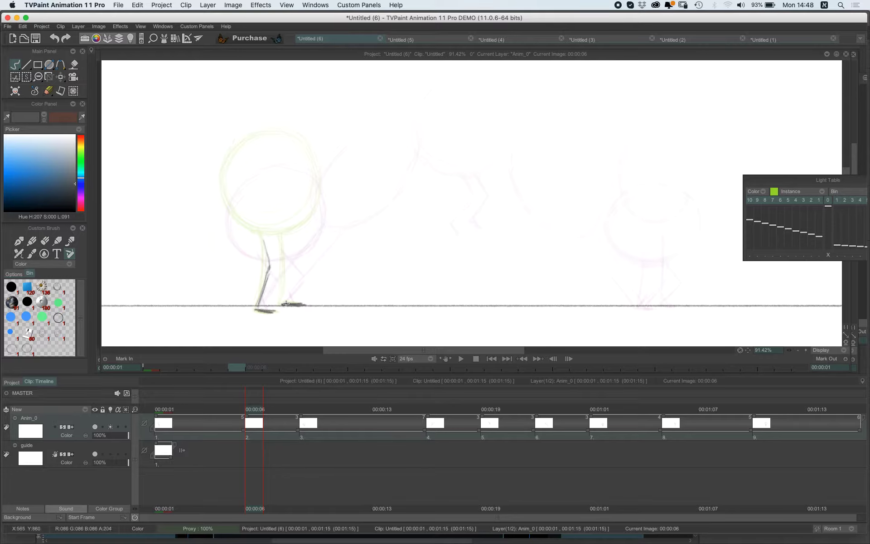
pyautogui.moveTo(285, 303); pyautogui.dragTo(288, 277)
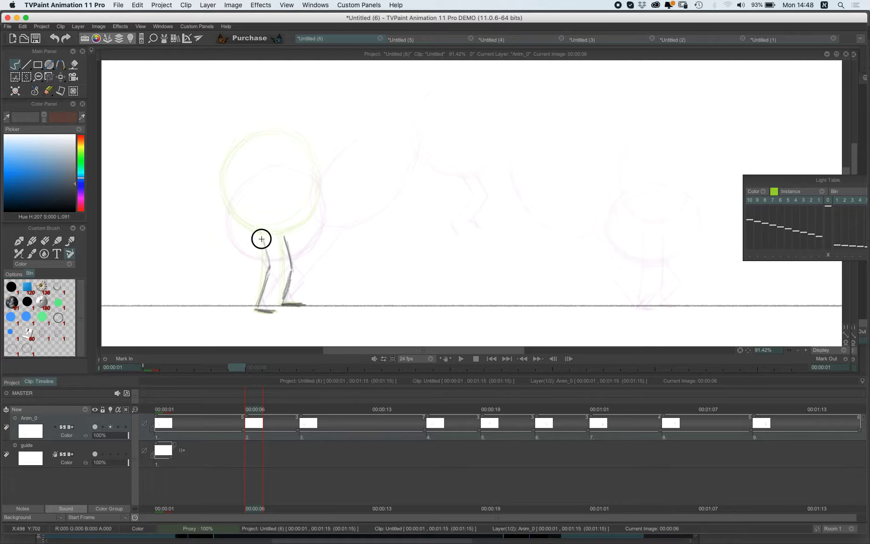
# Draw the round body on the 00:00:06 legs, slightly lower than in the standing pose, and compare it with the previous drawing.
pyautogui.moveTo(261, 239)
pyautogui.mouseDown()
pyautogui.moveTo(287, 239)
pyautogui.moveTo(267, 241)
pyautogui.mouseUp()
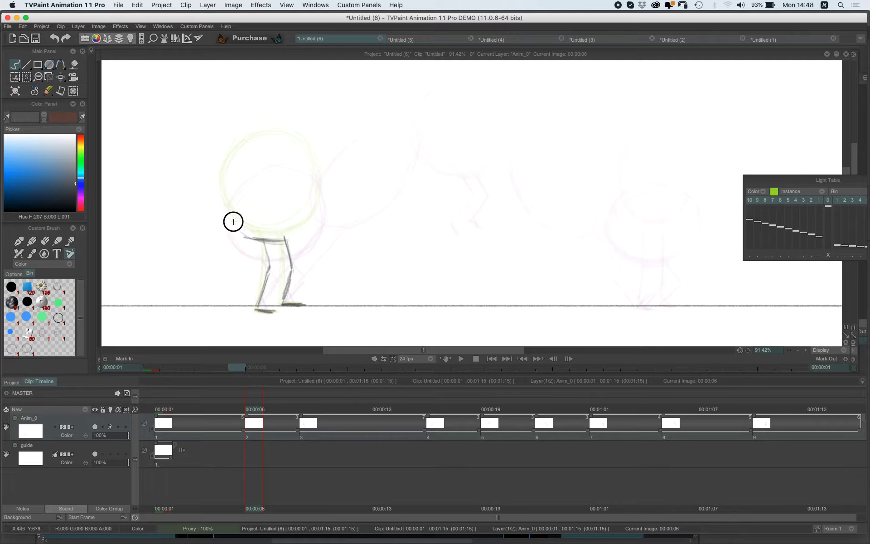
pyautogui.moveTo(231, 191)
pyautogui.mouseDown()
pyautogui.moveTo(226, 210)
pyautogui.moveTo(227, 180)
pyautogui.moveTo(231, 210)
pyautogui.moveTo(258, 146)
pyautogui.moveTo(229, 186)
pyautogui.moveTo(248, 149)
pyautogui.mouseUp()
pyautogui.moveTo(301, 148)
pyautogui.mouseDown()
pyautogui.moveTo(319, 179)
pyautogui.moveTo(312, 161)
pyautogui.moveTo(307, 228)
pyautogui.moveTo(319, 190)
pyautogui.moveTo(289, 235)
pyautogui.moveTo(312, 215)
pyautogui.moveTo(301, 231)
pyautogui.moveTo(288, 239)
pyautogui.moveTo(309, 219)
pyautogui.moveTo(254, 238)
pyautogui.moveTo(277, 240)
pyautogui.moveTo(241, 234)
pyautogui.moveTo(308, 219)
pyautogui.moveTo(294, 235)
pyautogui.moveTo(320, 184)
pyautogui.moveTo(319, 210)
pyautogui.moveTo(313, 162)
pyautogui.mouseUp()
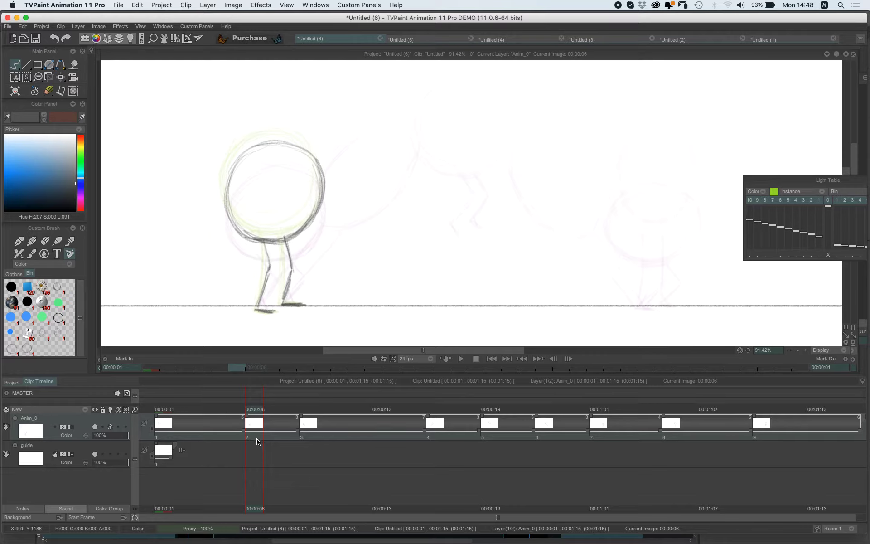
pyautogui.press('Left')
pyautogui.press('Right')
# Insert a new drawing at 00:00:07 and limit the light table to the nearest drawing on each side.
pyautogui.press('Right')
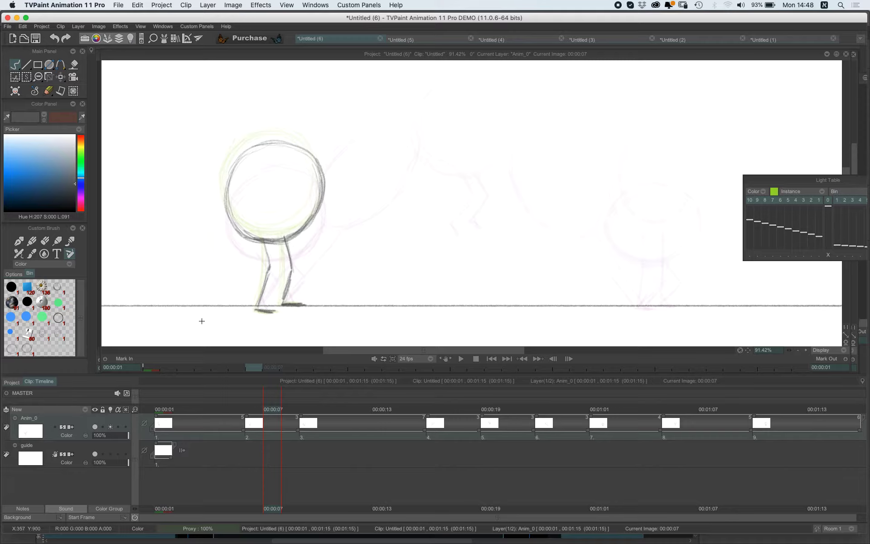
pyautogui.press('Return')
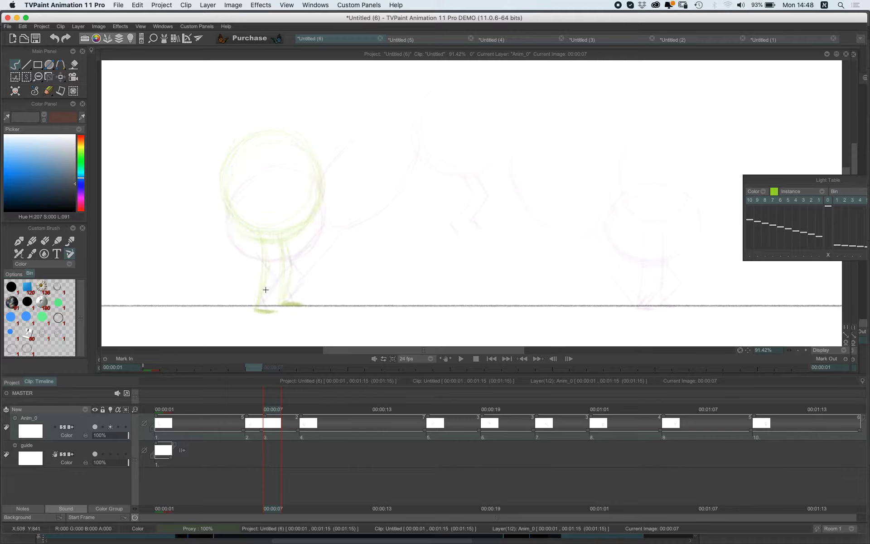
pyautogui.moveTo(809, 180); pyautogui.dragTo(714, 159)
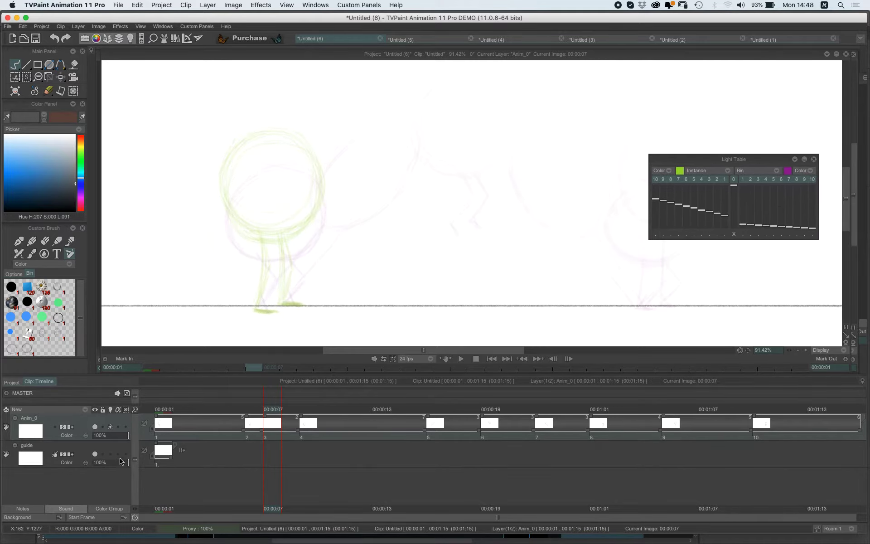
pyautogui.moveTo(653, 210); pyautogui.dragTo(717, 241)
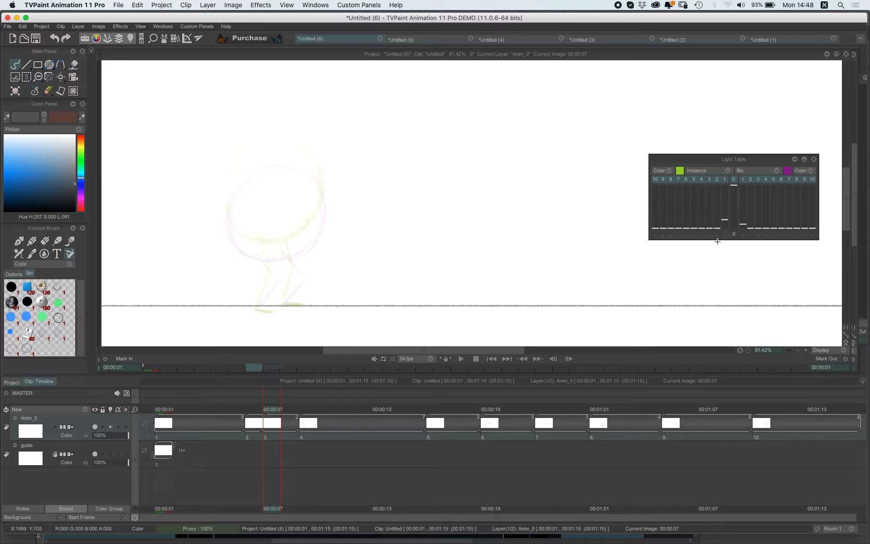
pyautogui.press('Left')
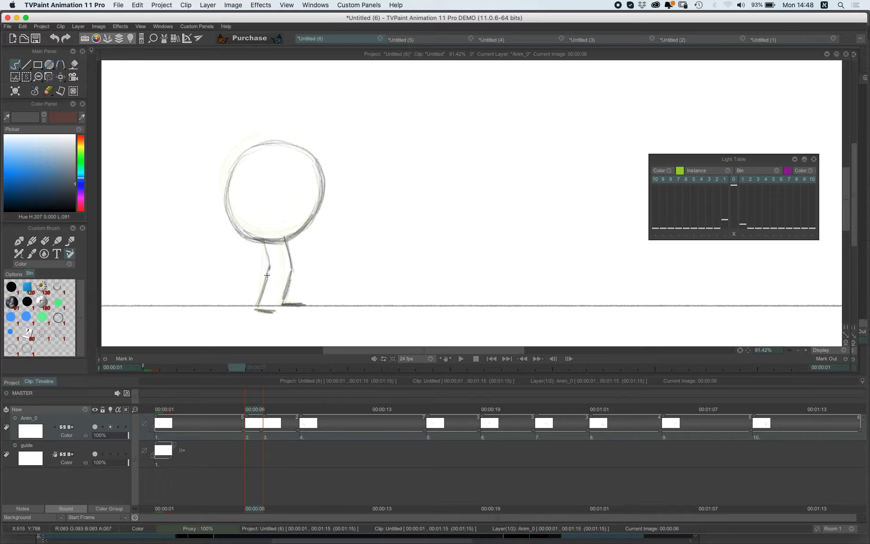
pyautogui.press('Right')
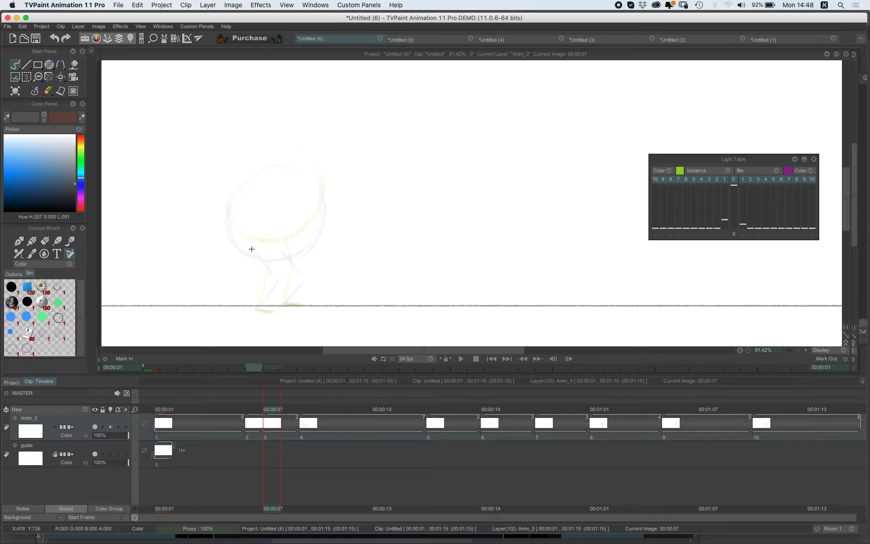
# Sketch more deeply bent legs with flat feet at 00:00:07 and flip through the neighbouring drawings to compare.
pyautogui.moveTo(262, 309)
pyautogui.mouseDown()
pyautogui.moveTo(297, 307)
pyautogui.moveTo(267, 288)
pyautogui.moveTo(263, 301)
pyautogui.moveTo(271, 284)
pyautogui.moveTo(262, 257)
pyautogui.moveTo(285, 253)
pyautogui.moveTo(298, 275)
pyautogui.mouseUp()
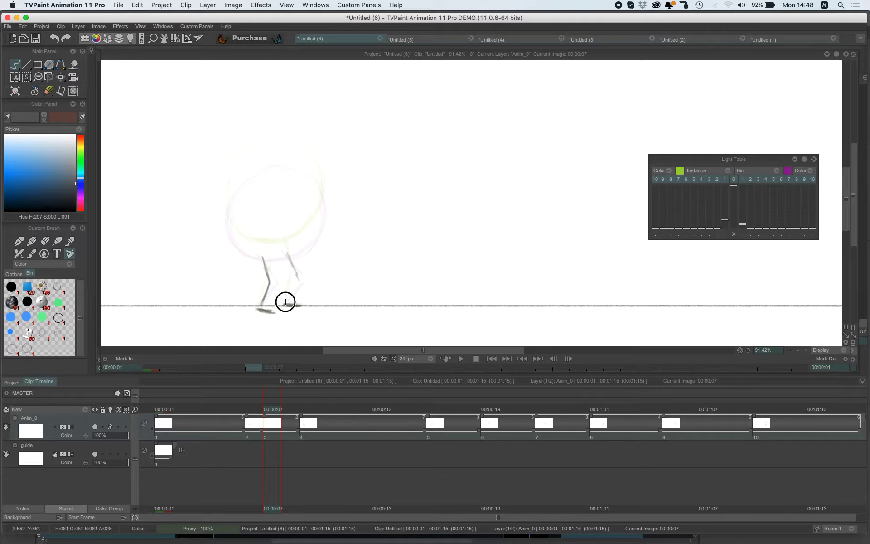
pyautogui.press('Left')
pyautogui.press('Left')
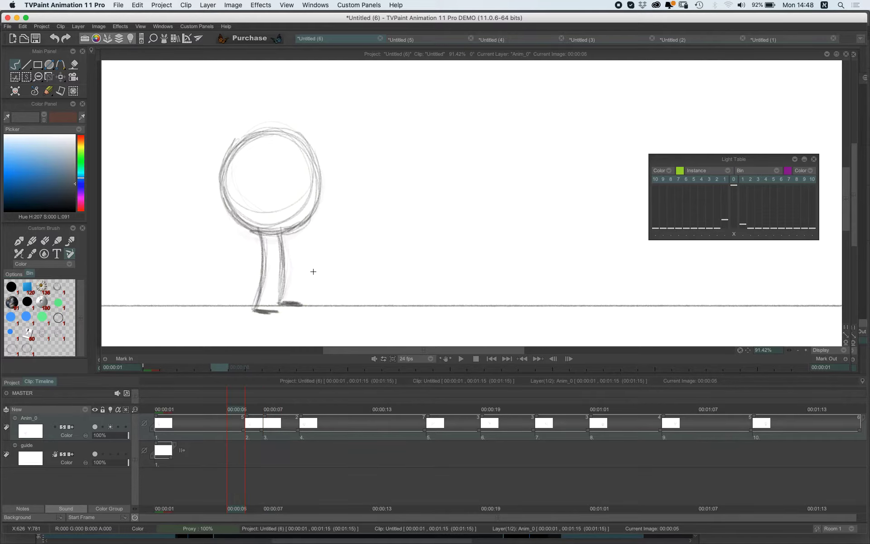
pyautogui.press('Right')
pyautogui.press('Right')
pyautogui.press('Left')
pyautogui.press('Left')
pyautogui.press('Left')
pyautogui.press('Right')
pyautogui.press('Right')
pyautogui.press('Right')
pyautogui.press('Right')
pyautogui.moveTo(296, 283)
pyautogui.mouseDown()
pyautogui.moveTo(290, 258)
pyautogui.moveTo(296, 273)
pyautogui.moveTo(269, 281)
pyautogui.moveTo(263, 262)
pyautogui.mouseUp()
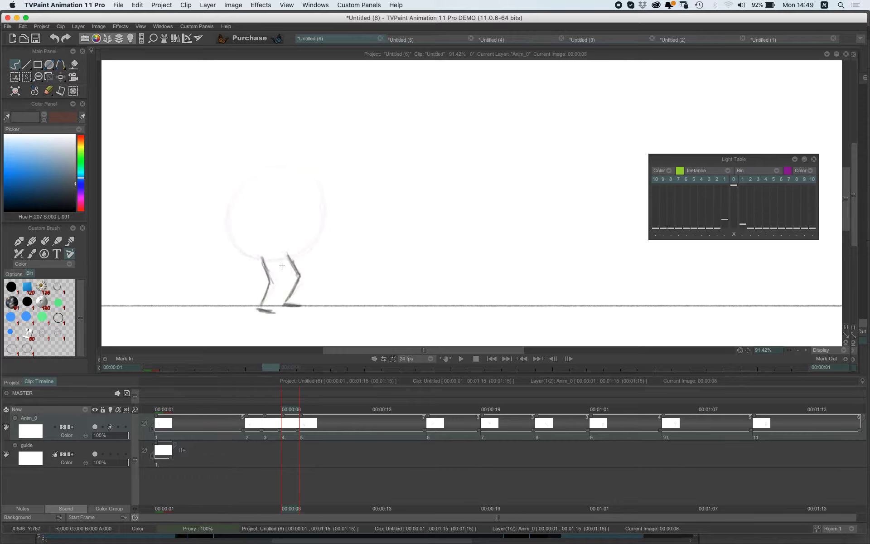
pyautogui.hotkey('ctrl', 'z')
pyautogui.press('Left')
pyautogui.press('Left')
pyautogui.press('Right')
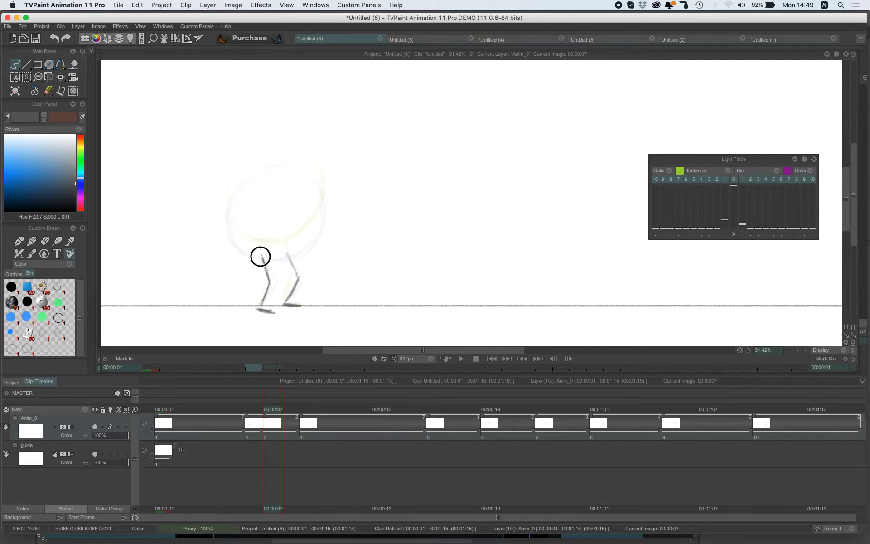
# Draw the round body at 00:00:07, positioned between the previous in-between and the crouched pose.
pyautogui.moveTo(253, 250)
pyautogui.mouseDown()
pyautogui.moveTo(295, 249)
pyautogui.moveTo(239, 236)
pyautogui.moveTo(255, 249)
pyautogui.moveTo(230, 225)
pyautogui.moveTo(264, 253)
pyautogui.moveTo(226, 204)
pyautogui.moveTo(247, 246)
pyautogui.moveTo(234, 186)
pyautogui.moveTo(228, 214)
pyautogui.moveTo(229, 198)
pyautogui.moveTo(237, 178)
pyautogui.moveTo(230, 204)
pyautogui.moveTo(264, 158)
pyautogui.mouseUp()
pyautogui.moveTo(231, 188)
pyautogui.mouseDown()
pyautogui.moveTo(295, 159)
pyautogui.moveTo(256, 161)
pyautogui.moveTo(328, 195)
pyautogui.mouseUp()
pyautogui.moveTo(297, 160); pyautogui.dragTo(320, 177)
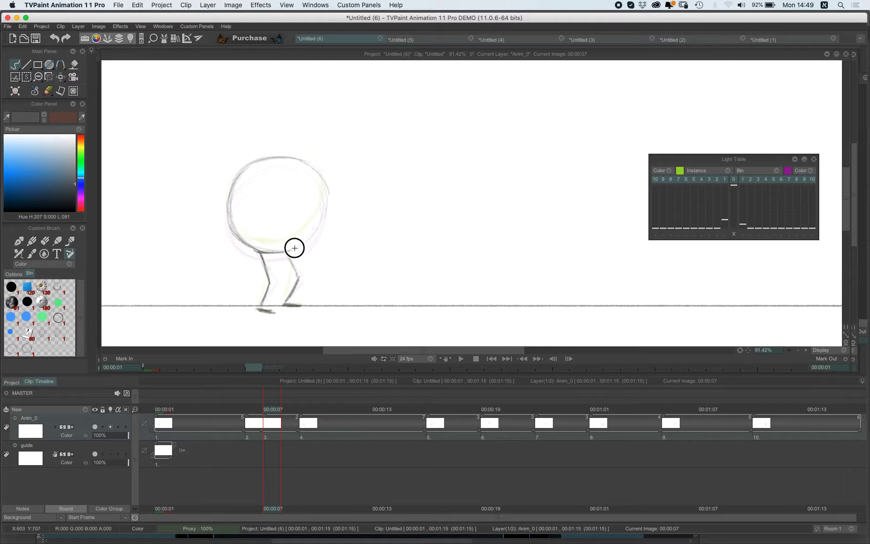
pyautogui.press('Left')
pyautogui.press('Left')
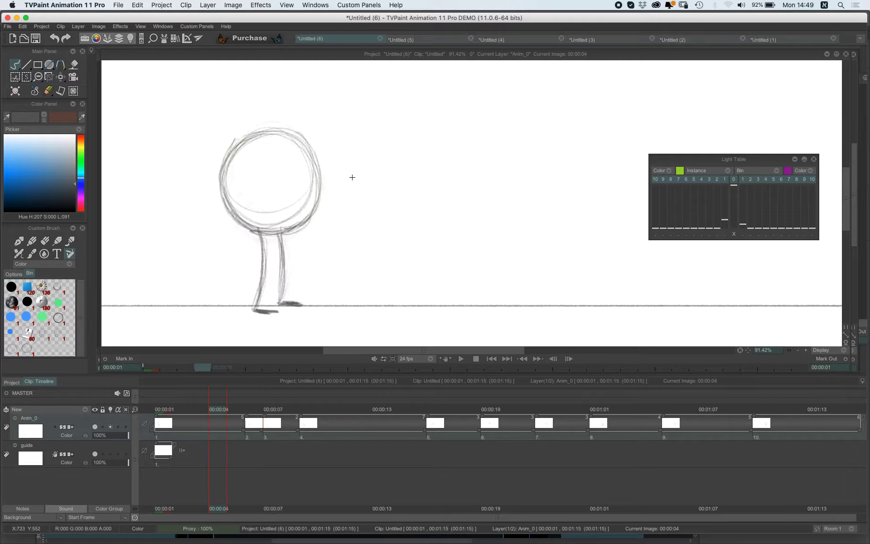
# Flip back and forth from the standing pose to the crouch to examine the spacing of the new in-betweens.
pyautogui.press('Right')
pyautogui.press('Right')
pyautogui.press('Right')
pyautogui.press('Left')
pyautogui.press('Right')
pyautogui.press('Right')
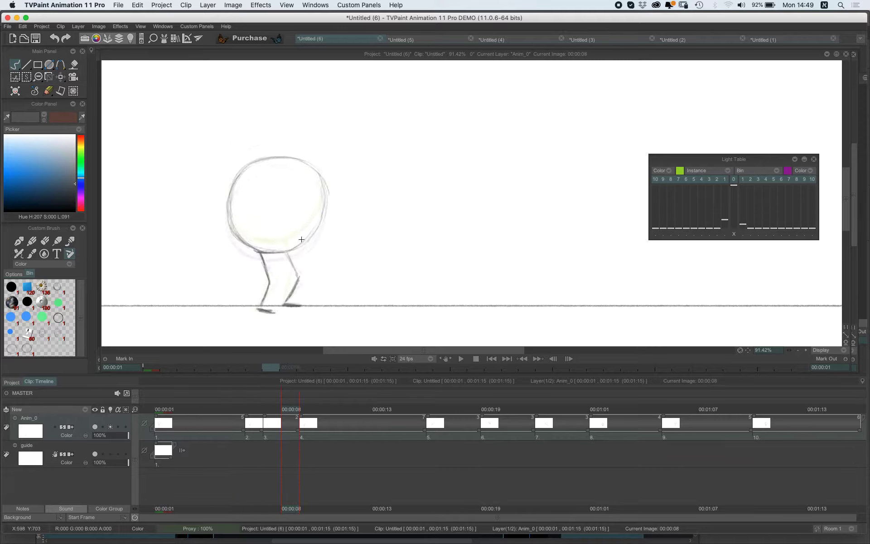
pyautogui.press('Left')
pyautogui.press('Left')
pyautogui.press('Left')
pyautogui.press('Right')
pyautogui.press('Right')
pyautogui.press('Right')
pyautogui.press('Left')
pyautogui.press('Left')
pyautogui.press('Right')
pyautogui.press('Right')
pyautogui.press('Right')
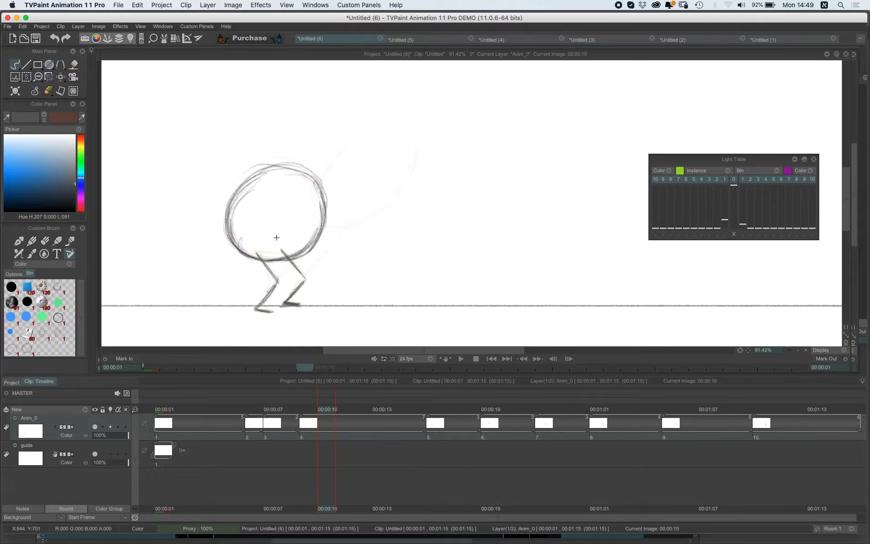
# Shorten the in-between drawing at 00:00:07 to 1 frame.
pyautogui.press('Left')
pyautogui.press('Left')
pyautogui.press('Left')
pyautogui.press('Right')
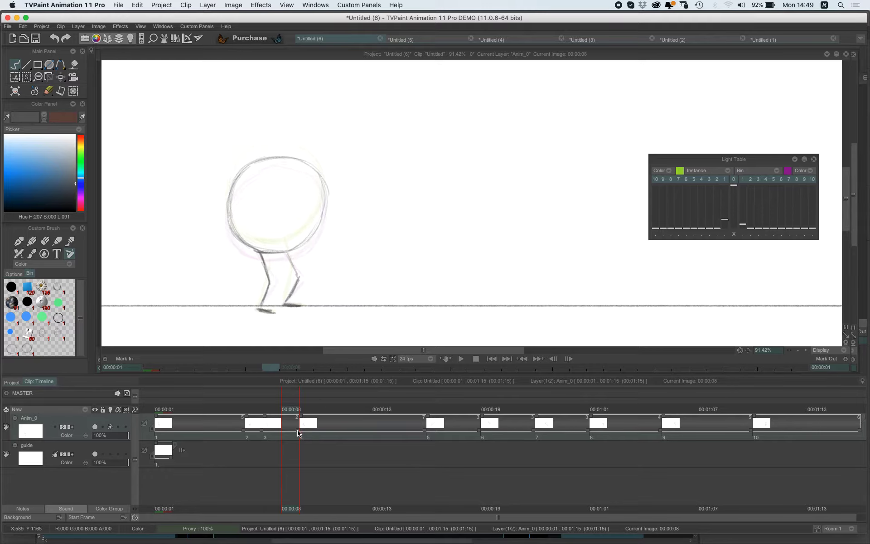
pyautogui.moveTo(298, 429); pyautogui.dragTo(286, 430)
# Flip through the drawings from 00:00:04 to 00:00:08 to examine the retimed crouch and the foot placement.
pyautogui.press('Left')
pyautogui.press('Left')
pyautogui.press('Left')
pyautogui.press('Right')
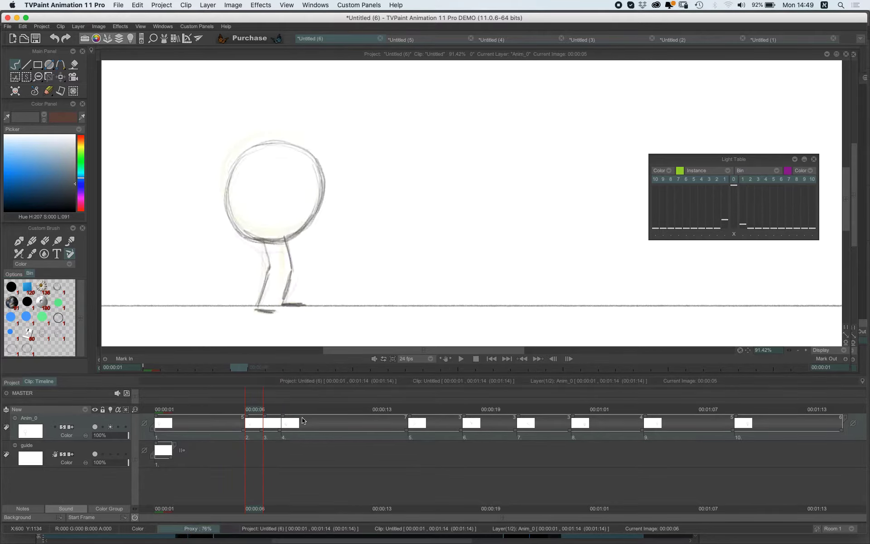
pyautogui.press('Right')
pyautogui.press('Right')
pyautogui.press('Right')
pyautogui.press('Left')
pyautogui.press('Left')
pyautogui.press('Left')
pyautogui.press('Left')
pyautogui.press('Left')
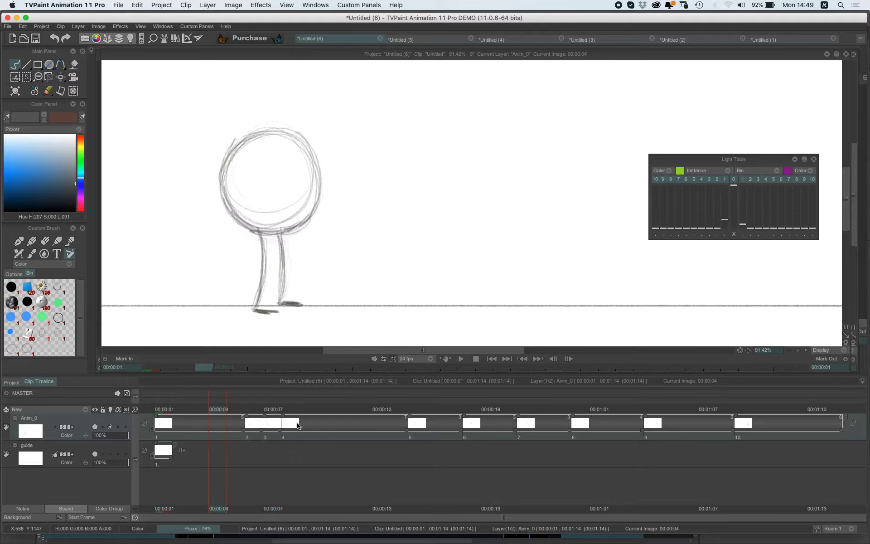
pyautogui.press('Right')
pyautogui.press('Right')
pyautogui.press('Right')
pyautogui.press('Left')
pyautogui.press('Left')
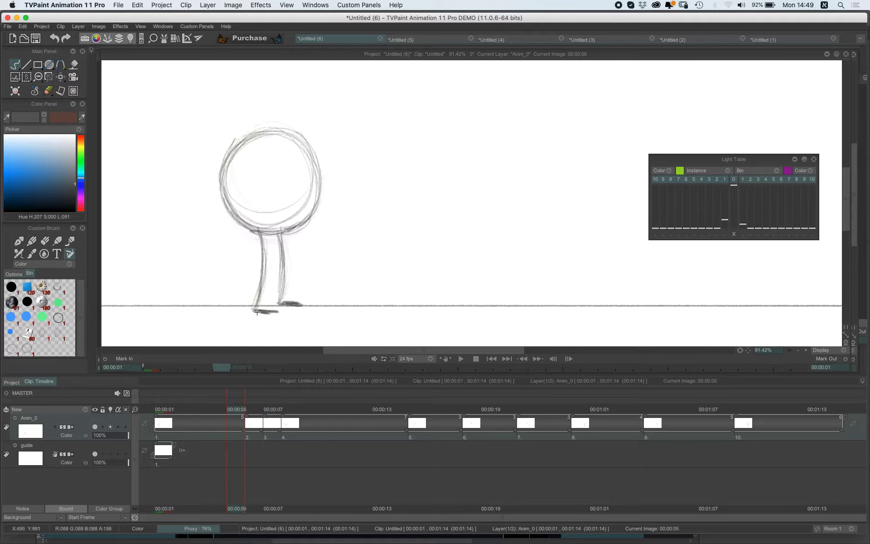
pyautogui.press('Right')
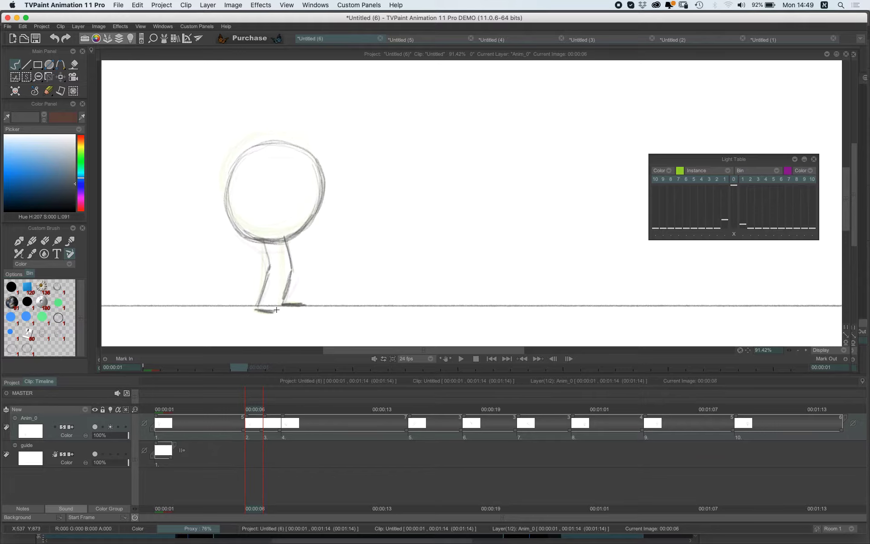
# Raise the light table's previous drawings, strongest for the nearest, and line up the rear foot on the 00:00:07 drawing with them.
pyautogui.moveTo(726, 225); pyautogui.dragTo(732, 217)
pyautogui.press('Right')
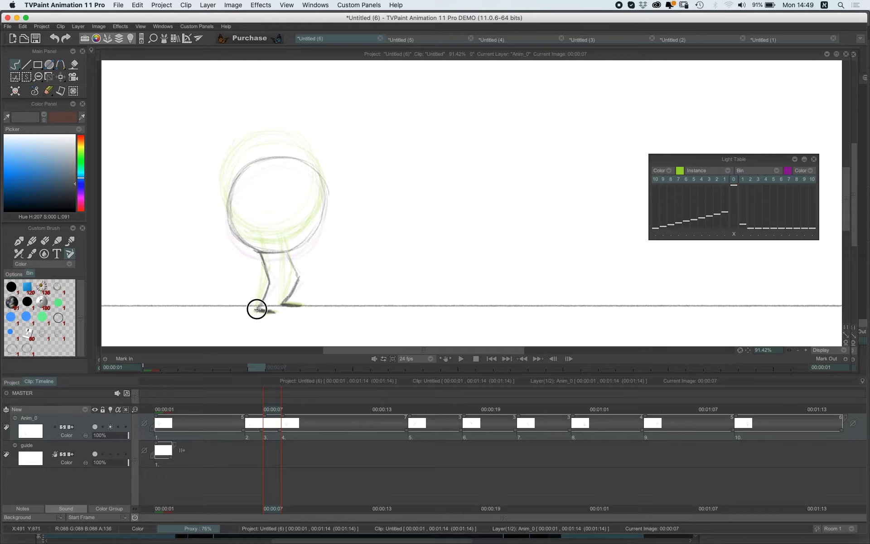
pyautogui.press('Right')
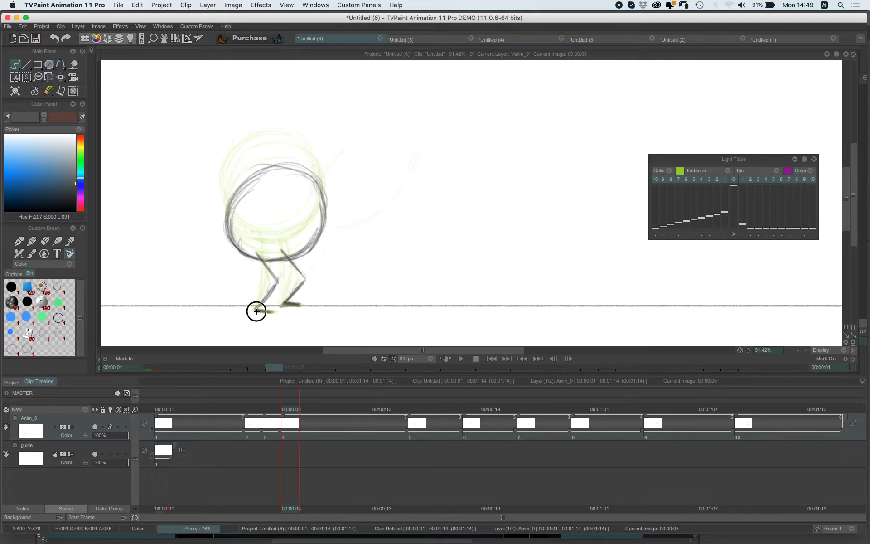
pyautogui.press('Right')
pyautogui.press('Left')
pyautogui.press('Left')
pyautogui.press('Left')
pyautogui.press('Right')
pyautogui.press('Right')
# Insert a new drawing at 00:00:09 and draw a deeper crouch with a lower round body, sharply bent legs and flat feet.
pyautogui.press('Right')
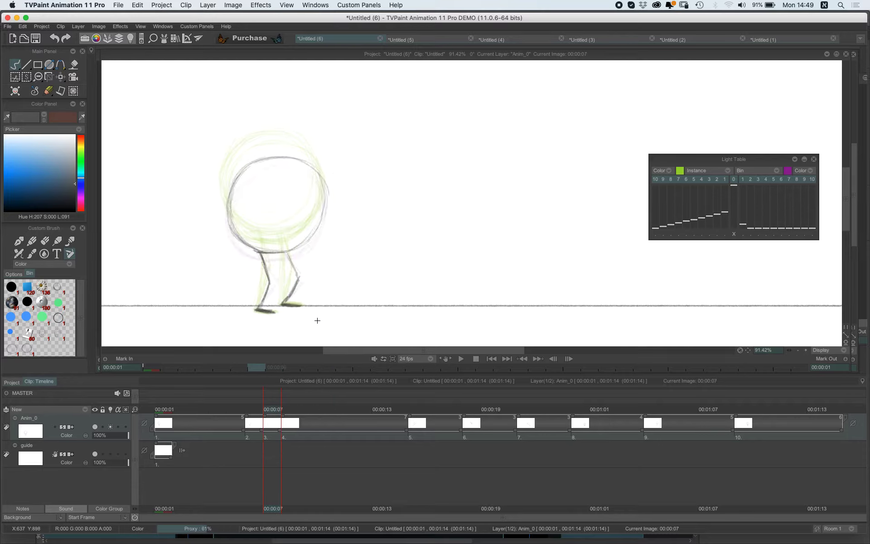
pyautogui.press('Return')
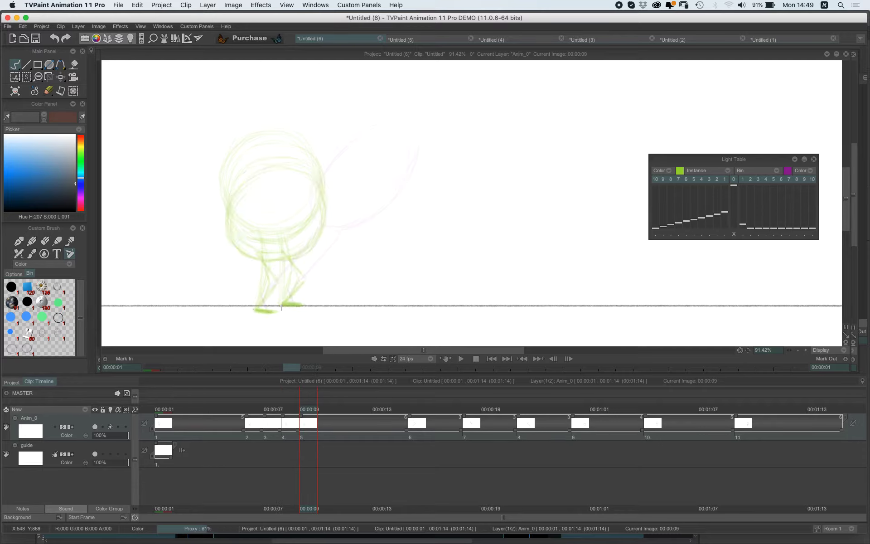
pyautogui.moveTo(263, 313)
pyautogui.mouseDown()
pyautogui.moveTo(281, 283)
pyautogui.moveTo(296, 292)
pyautogui.moveTo(284, 303)
pyautogui.moveTo(305, 283)
pyautogui.moveTo(268, 274)
pyautogui.moveTo(275, 280)
pyautogui.moveTo(265, 268)
pyautogui.moveTo(279, 284)
pyautogui.moveTo(262, 267)
pyautogui.mouseUp()
pyautogui.moveTo(305, 284)
pyautogui.mouseDown()
pyautogui.moveTo(288, 264)
pyautogui.moveTo(293, 272)
pyautogui.moveTo(241, 256)
pyautogui.moveTo(246, 261)
pyautogui.moveTo(233, 243)
pyautogui.moveTo(240, 254)
pyautogui.moveTo(232, 222)
pyautogui.moveTo(230, 230)
pyautogui.moveTo(236, 208)
pyautogui.moveTo(227, 221)
pyautogui.moveTo(257, 184)
pyautogui.moveTo(236, 207)
pyautogui.moveTo(298, 182)
pyautogui.moveTo(263, 182)
pyautogui.moveTo(310, 184)
pyautogui.moveTo(321, 212)
pyautogui.moveTo(318, 247)
pyautogui.moveTo(322, 206)
pyautogui.moveTo(304, 256)
pyautogui.moveTo(312, 250)
pyautogui.moveTo(269, 268)
pyautogui.moveTo(294, 262)
pyautogui.moveTo(241, 258)
pyautogui.moveTo(275, 266)
pyautogui.moveTo(230, 231)
pyautogui.moveTo(237, 240)
pyautogui.moveTo(232, 215)
pyautogui.moveTo(294, 179)
pyautogui.moveTo(318, 211)
pyautogui.moveTo(298, 256)
pyautogui.mouseUp()
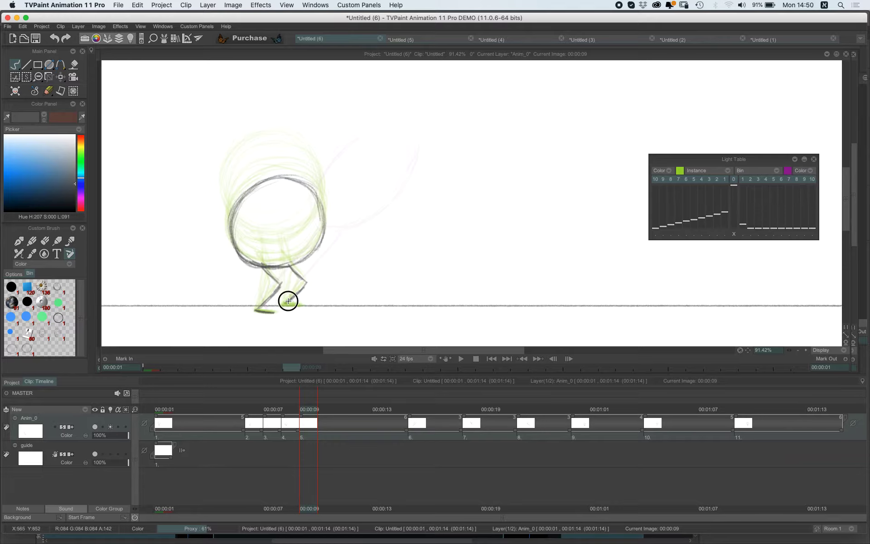
pyautogui.moveTo(288, 300); pyautogui.dragTo(300, 307)
pyautogui.press('Left')
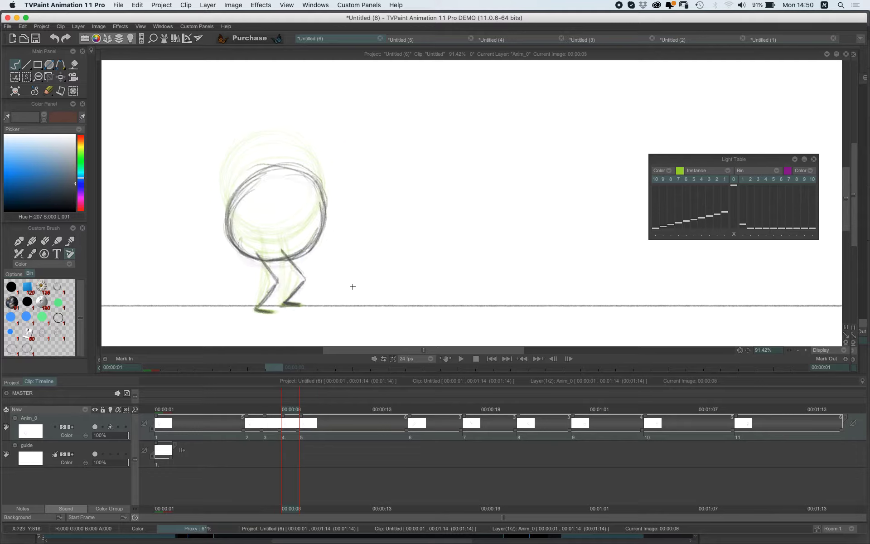
pyautogui.press('Right')
# Insert a new blank drawing at 00:00:14, between the deep crouch and the stretched take-off pose.
pyautogui.moveTo(311, 409); pyautogui.dragTo(397, 414)
pyautogui.press('BackSpace')
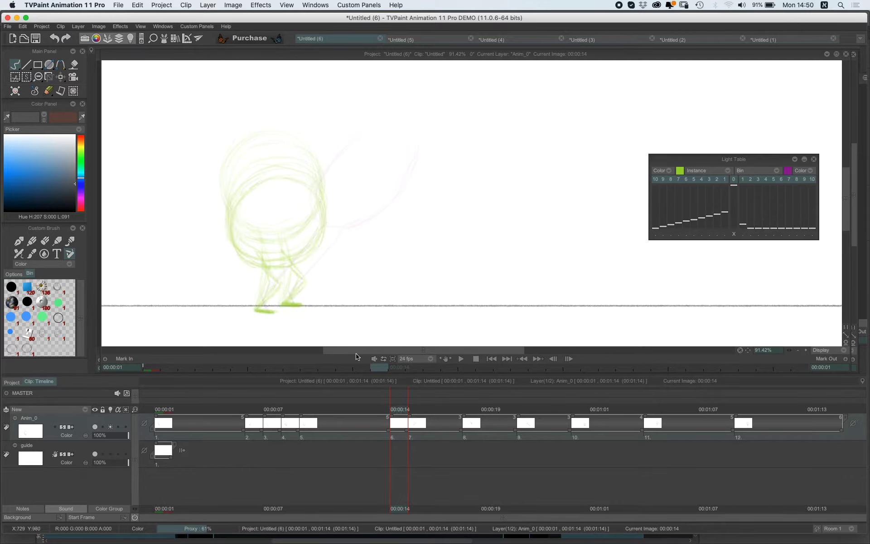
pyautogui.moveTo(272, 311)
pyautogui.mouseDown()
pyautogui.moveTo(308, 298)
pyautogui.moveTo(262, 306)
pyautogui.moveTo(277, 293)
pyautogui.moveTo(258, 310)
pyautogui.moveTo(300, 246)
pyautogui.mouseUp()
pyautogui.moveTo(288, 302)
pyautogui.mouseDown()
pyautogui.moveTo(306, 277)
pyautogui.moveTo(258, 236)
pyautogui.mouseUp()
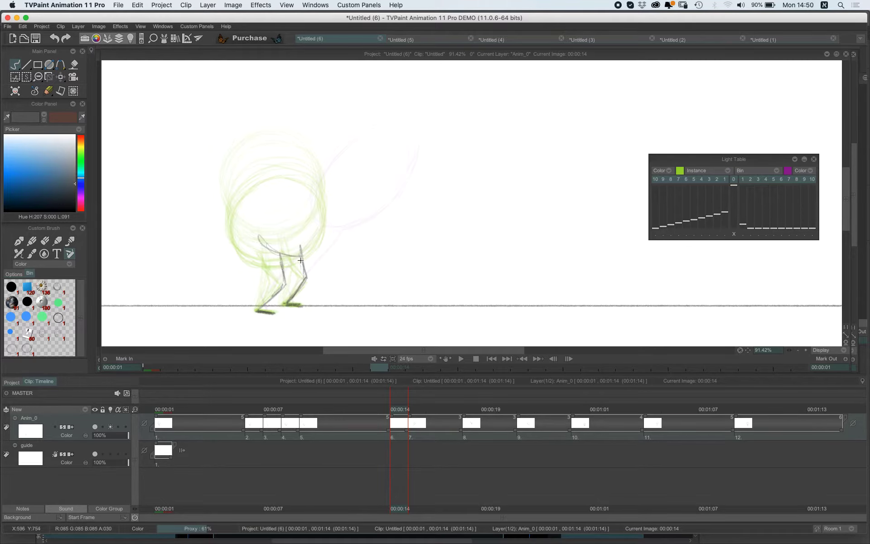
pyautogui.press('super+z')
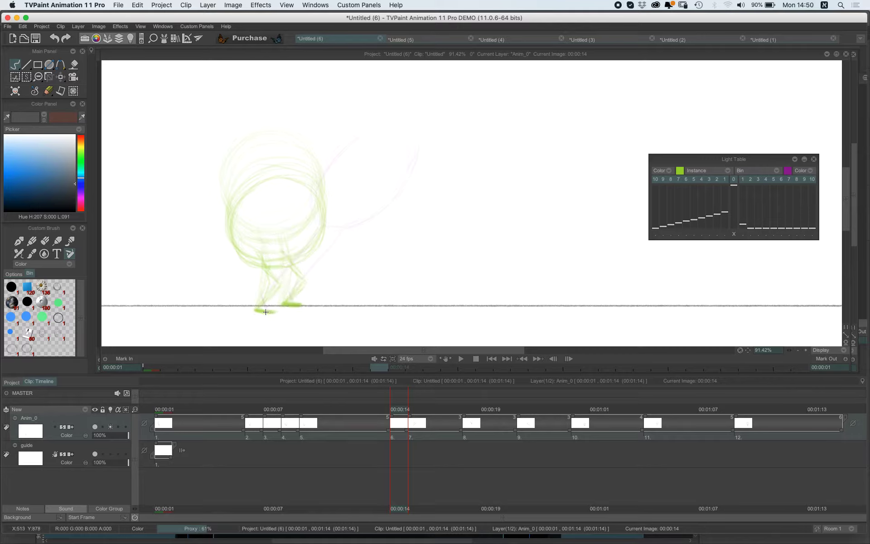
# Draw the 00:00:14 in-between with the low round body pushed forward, legs bent forward and feet flat on the ground.
pyautogui.moveTo(256, 311)
pyautogui.mouseDown()
pyautogui.moveTo(293, 306)
pyautogui.moveTo(285, 295)
pyautogui.moveTo(314, 283)
pyautogui.moveTo(297, 261)
pyautogui.moveTo(311, 264)
pyautogui.moveTo(273, 259)
pyautogui.moveTo(291, 265)
pyautogui.moveTo(326, 193)
pyautogui.moveTo(347, 220)
pyautogui.moveTo(351, 212)
pyautogui.moveTo(348, 238)
pyautogui.moveTo(308, 180)
pyautogui.moveTo(276, 254)
pyautogui.moveTo(288, 184)
pyautogui.moveTo(269, 251)
pyautogui.moveTo(308, 178)
pyautogui.moveTo(348, 235)
pyautogui.moveTo(285, 266)
pyautogui.moveTo(333, 256)
pyautogui.moveTo(306, 269)
pyautogui.moveTo(338, 254)
pyautogui.moveTo(281, 265)
pyautogui.moveTo(296, 264)
pyautogui.moveTo(274, 259)
pyautogui.moveTo(268, 220)
pyautogui.mouseUp()
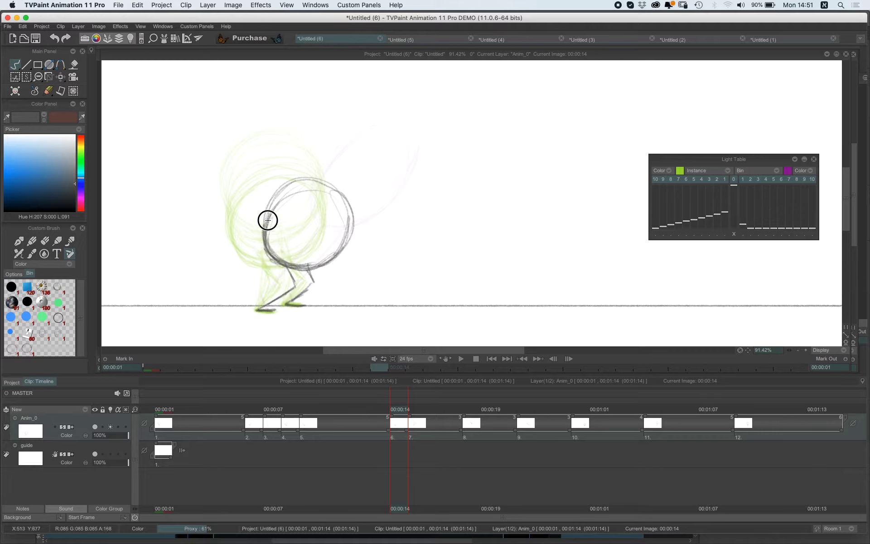
pyautogui.moveTo(292, 290)
pyautogui.mouseDown()
pyautogui.moveTo(287, 267)
pyautogui.moveTo(292, 288)
pyautogui.moveTo(285, 269)
pyautogui.moveTo(290, 291)
pyautogui.moveTo(278, 300)
pyautogui.moveTo(317, 288)
pyautogui.mouseUp()
# Flip back and forth through the drawings from 00:00:12 to 00:00:15 to examine the push from crouch into take-off.
pyautogui.press('Left')
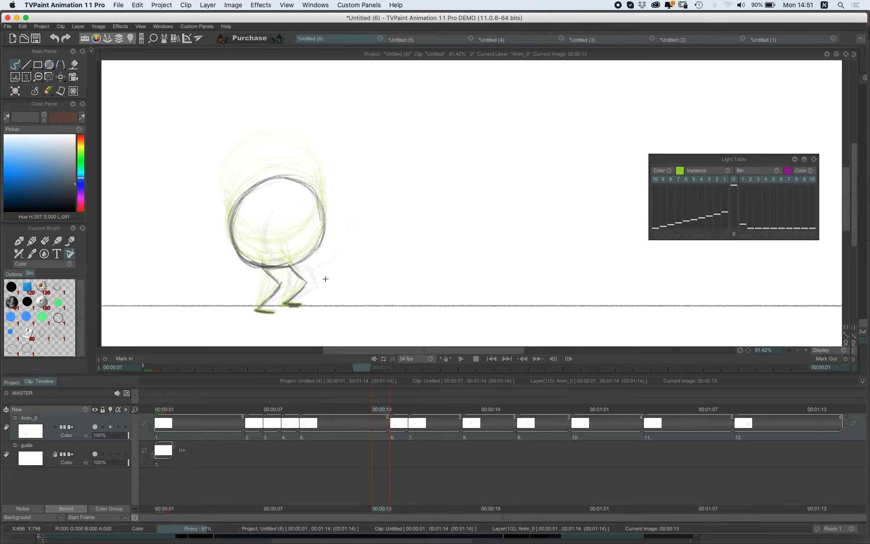
pyautogui.press('Right')
pyautogui.press('Right')
pyautogui.press('Left')
pyautogui.press('Left')
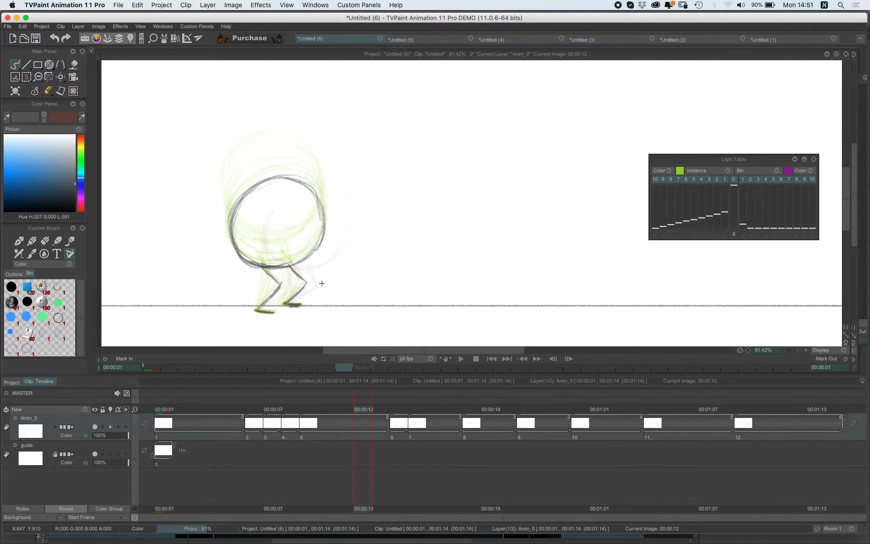
pyautogui.press('Right')
pyautogui.press('Right')
pyautogui.press('Left')
pyautogui.press('Right')
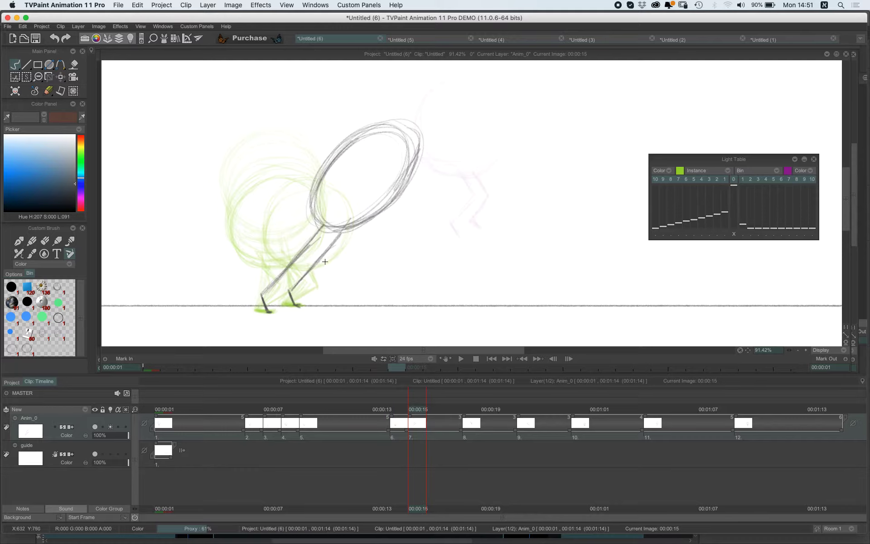
pyautogui.press('Left')
pyautogui.press('Right')
pyautogui.press('Left')
pyautogui.press('Right')
# Insert a new drawing at 00:00:16 and draw the rounder body off the ground with both legs trailing diagonally behind.
pyautogui.press('Right')
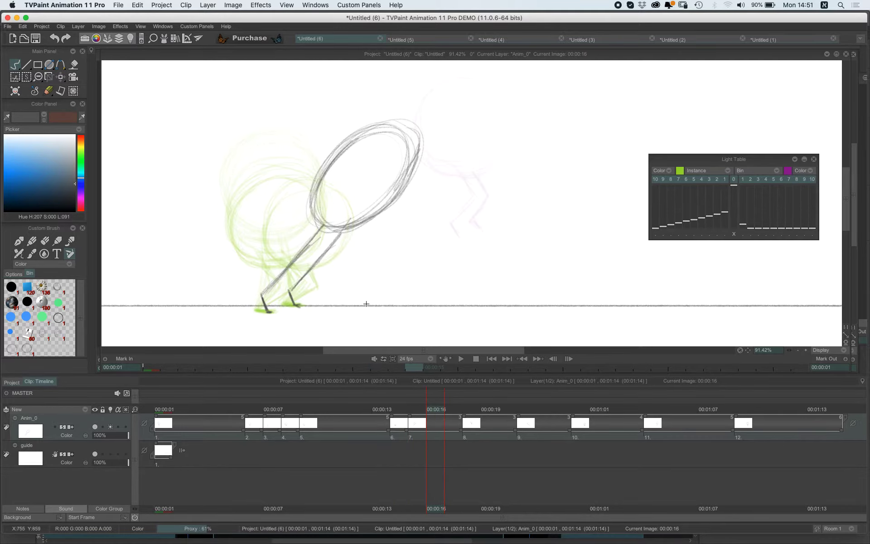
pyautogui.press('Return')
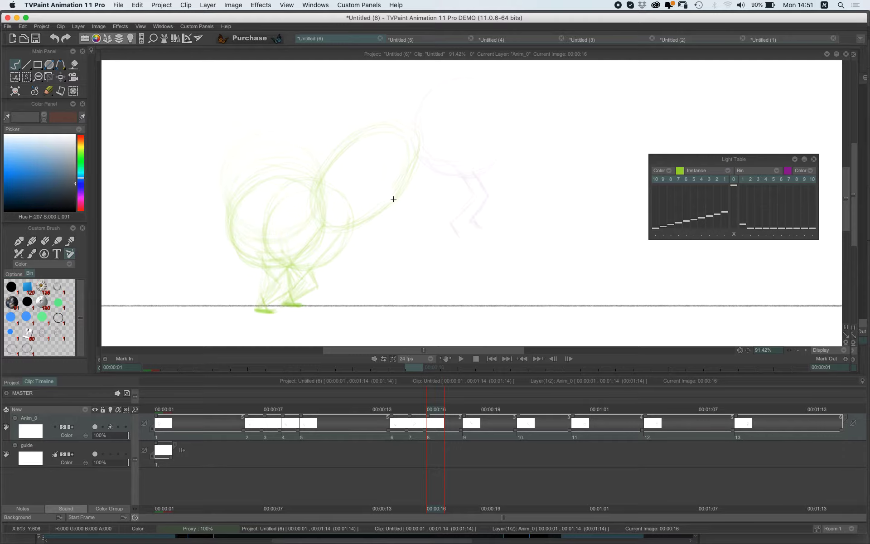
pyautogui.moveTo(406, 211); pyautogui.dragTo(376, 258)
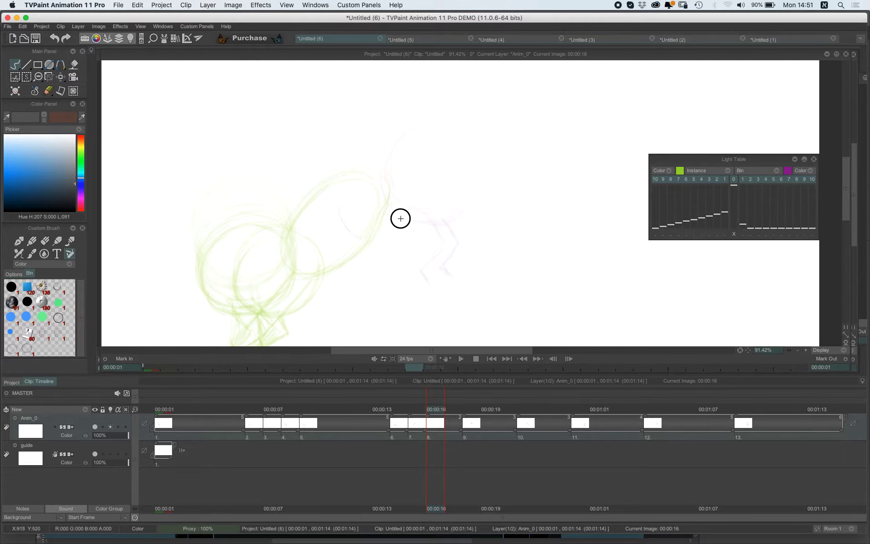
pyautogui.moveTo(400, 218)
pyautogui.mouseDown()
pyautogui.moveTo(339, 159)
pyautogui.moveTo(381, 231)
pyautogui.moveTo(386, 141)
pyautogui.moveTo(355, 230)
pyautogui.mouseUp()
pyautogui.moveTo(336, 187)
pyautogui.mouseDown()
pyautogui.moveTo(376, 143)
pyautogui.moveTo(344, 224)
pyautogui.moveTo(421, 185)
pyautogui.moveTo(349, 165)
pyautogui.moveTo(375, 233)
pyautogui.moveTo(366, 157)
pyautogui.mouseUp()
pyautogui.moveTo(408, 245); pyautogui.dragTo(434, 213)
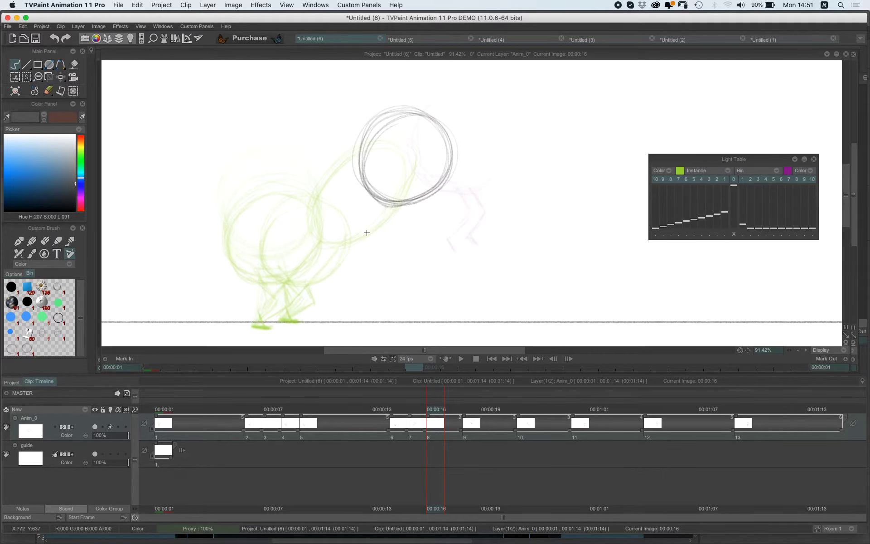
pyautogui.moveTo(386, 204); pyautogui.dragTo(327, 281)
pyautogui.moveTo(409, 205)
pyautogui.mouseDown()
pyautogui.moveTo(358, 273)
pyautogui.moveTo(399, 222)
pyautogui.moveTo(377, 245)
pyautogui.moveTo(339, 262)
pyautogui.moveTo(389, 202)
pyautogui.moveTo(379, 217)
pyautogui.mouseUp()
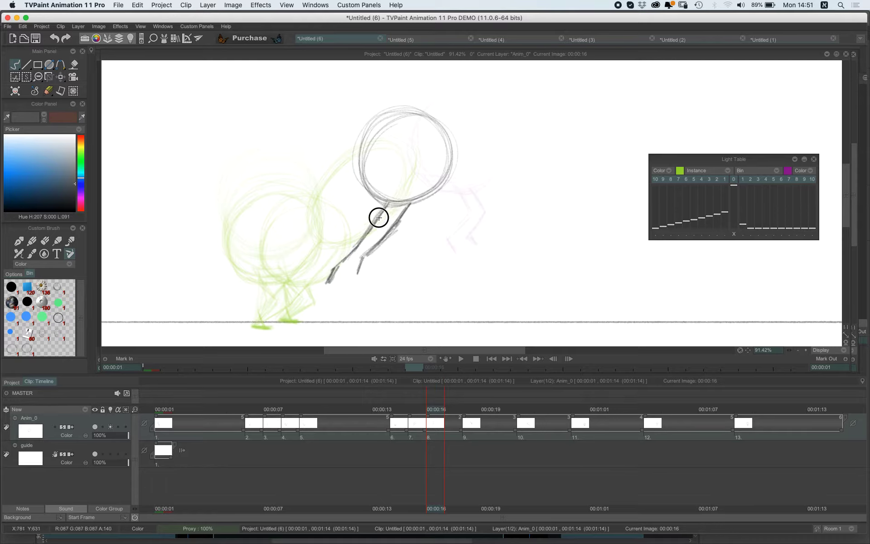
pyautogui.moveTo(438, 239); pyautogui.dragTo(374, 263)
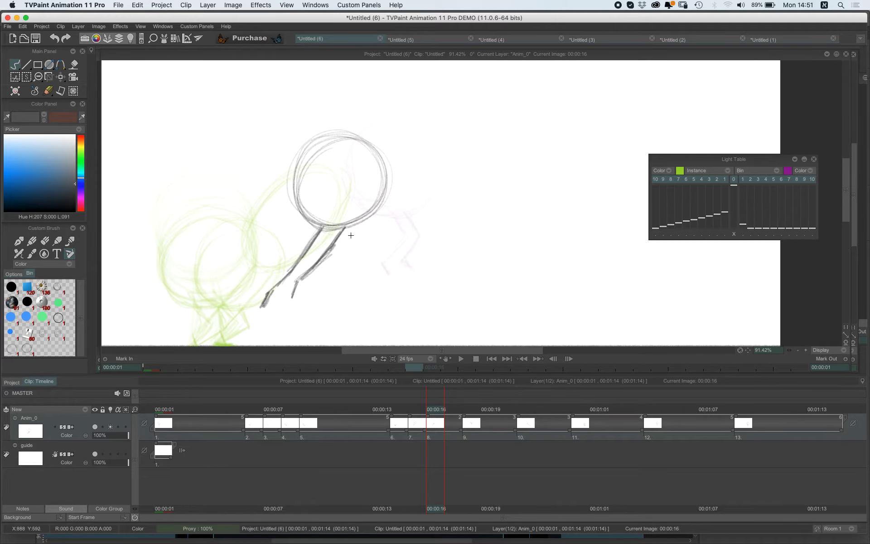
pyautogui.moveTo(358, 225); pyautogui.dragTo(342, 231)
# Insert a new drawing at 00:00:17 and draw the airborne round body farther forward with the legs bending beneath it.
pyautogui.press('Right')
pyautogui.click(399, 190)
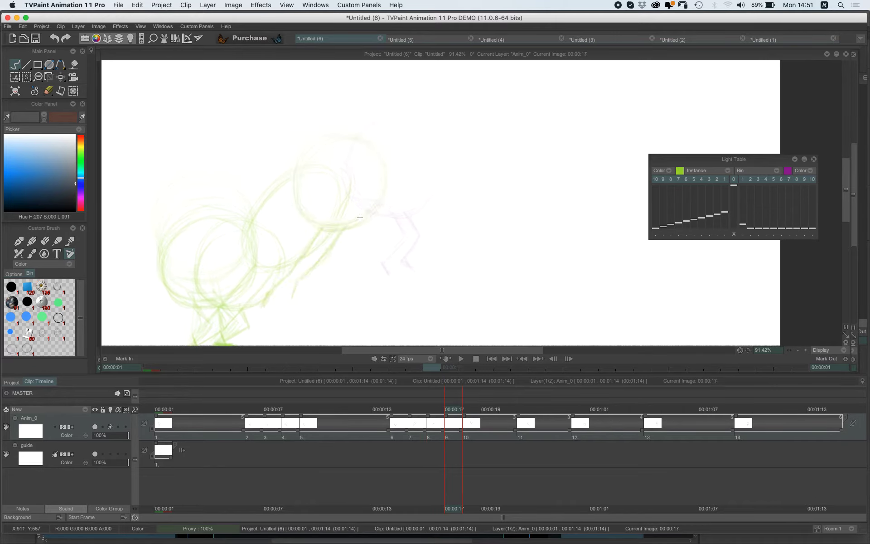
pyautogui.moveTo(372, 221)
pyautogui.mouseDown()
pyautogui.moveTo(320, 180)
pyautogui.moveTo(328, 149)
pyautogui.mouseUp()
pyautogui.moveTo(344, 208); pyautogui.dragTo(347, 131)
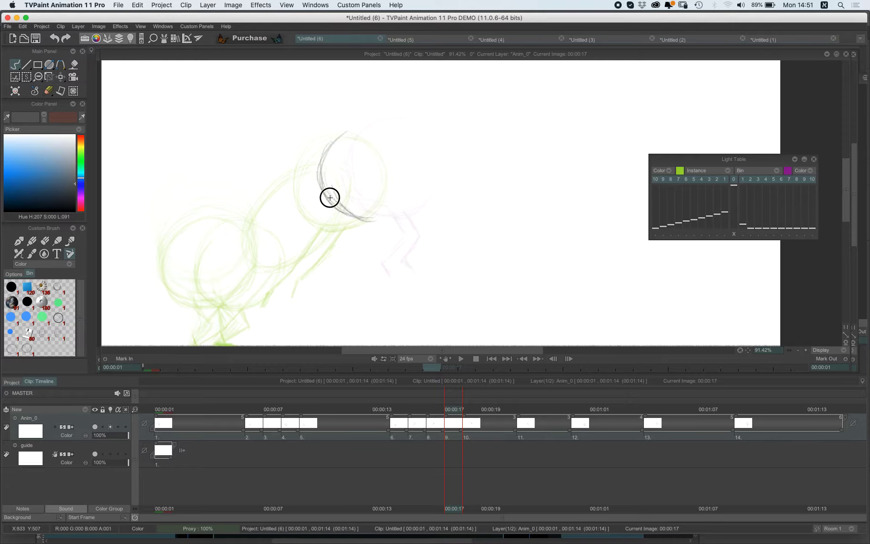
pyautogui.moveTo(320, 181); pyautogui.dragTo(392, 133)
pyautogui.moveTo(368, 222); pyautogui.dragTo(399, 207)
pyautogui.moveTo(415, 175)
pyautogui.mouseDown()
pyautogui.moveTo(367, 223)
pyautogui.moveTo(319, 190)
pyautogui.moveTo(402, 204)
pyautogui.moveTo(392, 143)
pyautogui.moveTo(371, 126)
pyautogui.moveTo(410, 186)
pyautogui.mouseUp()
pyautogui.moveTo(361, 221)
pyautogui.mouseDown()
pyautogui.moveTo(367, 246)
pyautogui.moveTo(347, 264)
pyautogui.mouseUp()
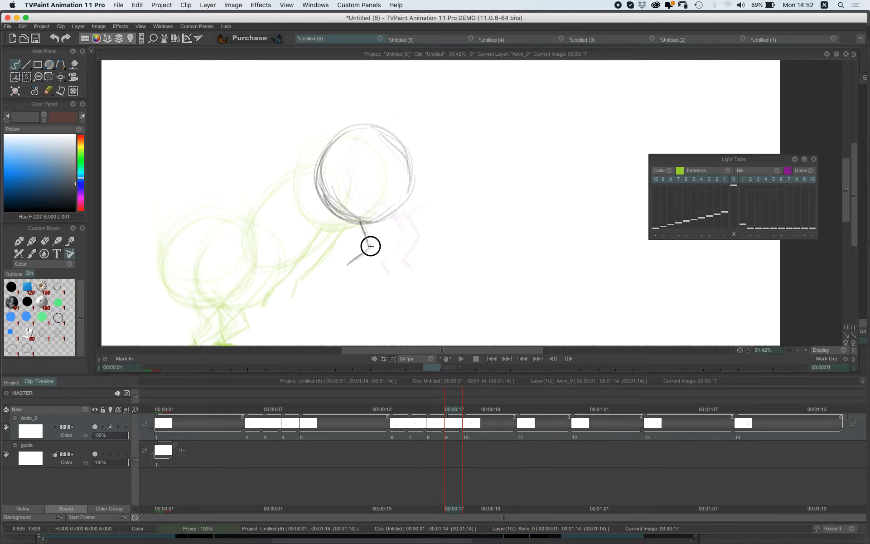
pyautogui.moveTo(356, 227)
pyautogui.mouseDown()
pyautogui.moveTo(361, 253)
pyautogui.moveTo(342, 277)
pyautogui.mouseUp()
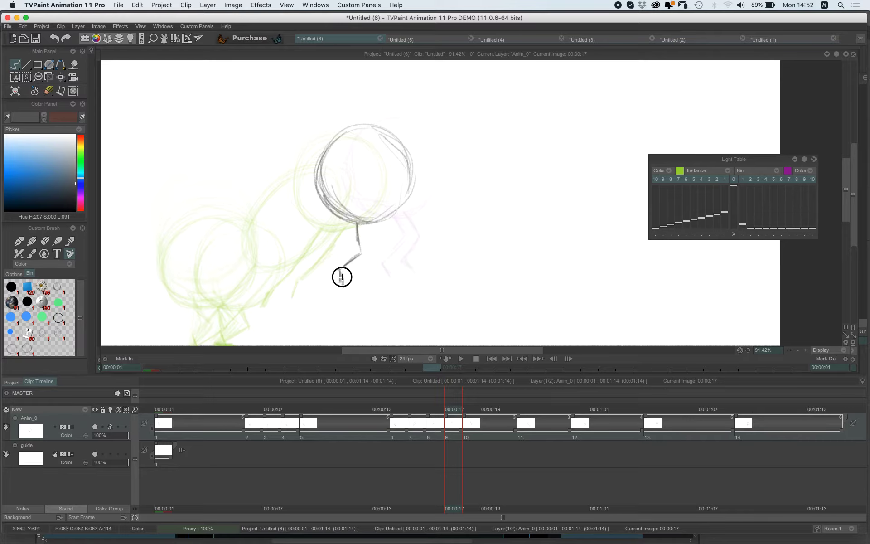
pyautogui.moveTo(375, 223)
pyautogui.mouseDown()
pyautogui.moveTo(362, 279)
pyautogui.moveTo(376, 227)
pyautogui.mouseUp()
# Insert a new drawing at 00:00:19 and draw the round body past the jump's peak with bent legs swinging forward.
pyautogui.press('Right')
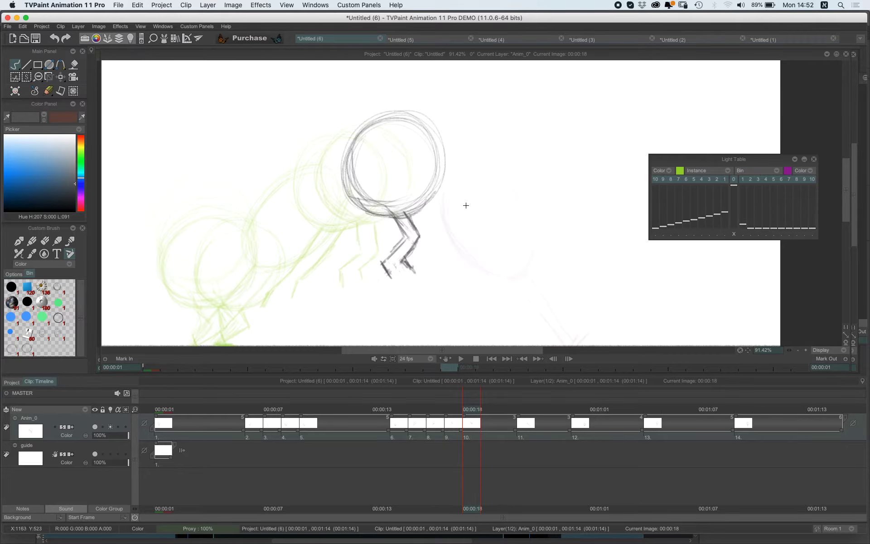
pyautogui.press('Right')
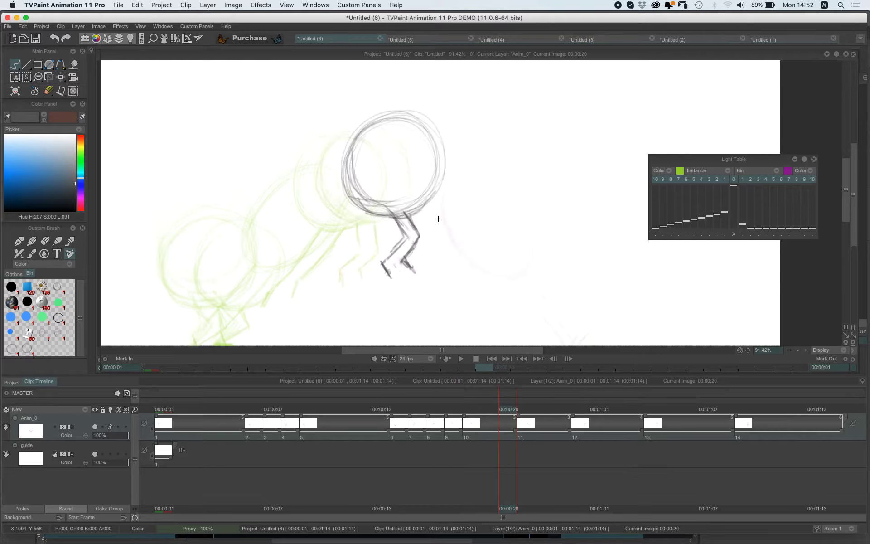
pyautogui.press('Return')
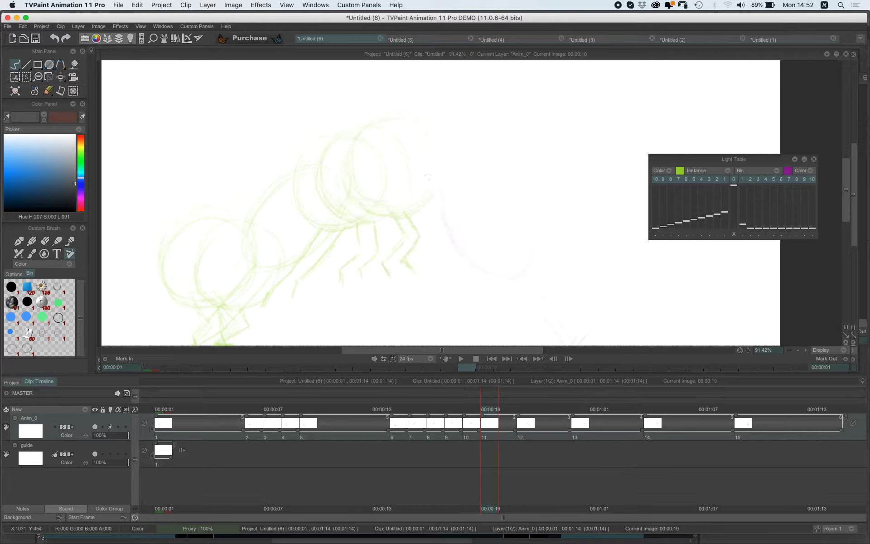
pyautogui.moveTo(413, 175); pyautogui.dragTo(459, 230)
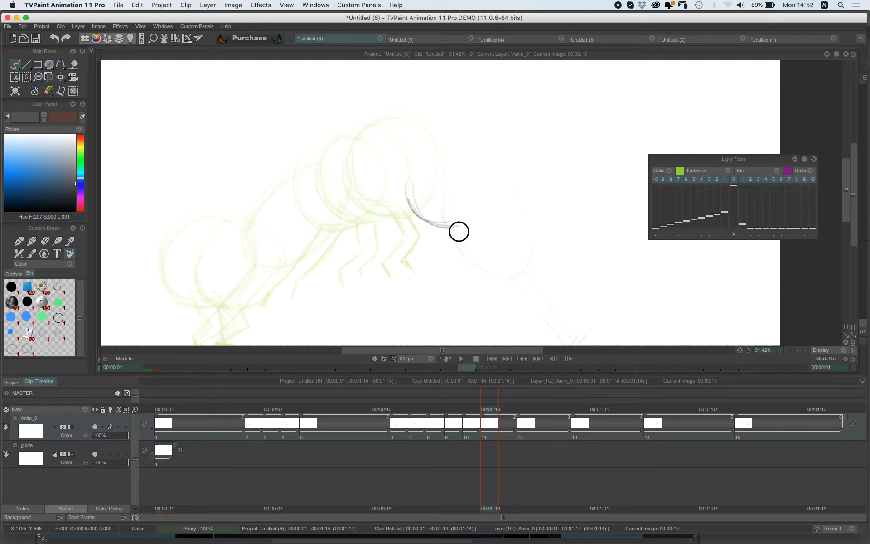
pyautogui.moveTo(431, 143)
pyautogui.mouseDown()
pyautogui.moveTo(465, 228)
pyautogui.moveTo(416, 151)
pyautogui.moveTo(466, 228)
pyautogui.moveTo(415, 158)
pyautogui.moveTo(471, 224)
pyautogui.moveTo(413, 150)
pyautogui.moveTo(467, 220)
pyautogui.moveTo(423, 143)
pyautogui.moveTo(457, 224)
pyautogui.moveTo(434, 134)
pyautogui.moveTo(460, 225)
pyautogui.moveTo(446, 244)
pyautogui.moveTo(445, 236)
pyautogui.moveTo(450, 253)
pyautogui.moveTo(471, 232)
pyautogui.moveTo(474, 272)
pyautogui.mouseUp()
pyautogui.moveTo(437, 228)
pyautogui.mouseDown()
pyautogui.moveTo(454, 254)
pyautogui.moveTo(443, 277)
pyautogui.moveTo(462, 275)
pyautogui.mouseUp()
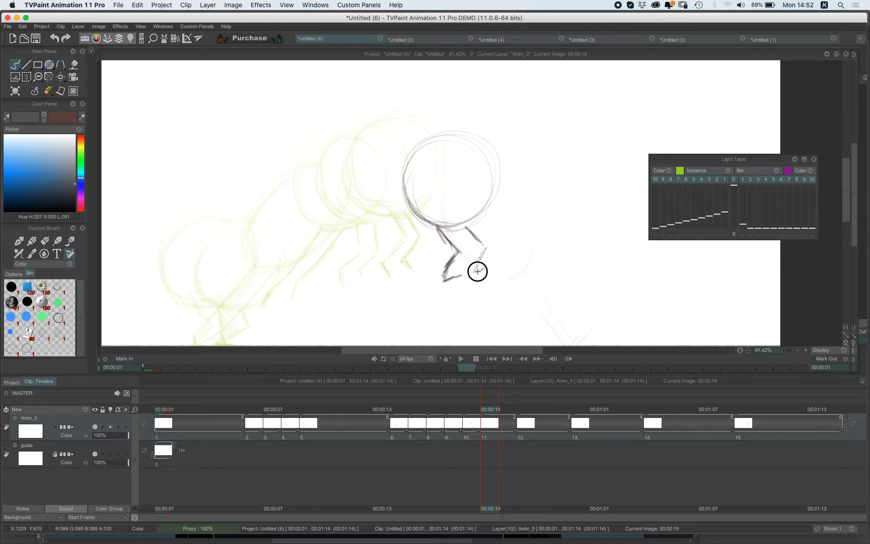
# Duplicate the 00:00:19 drawing at 00:00:20 and shift the copy slightly back and up along the jump arc.
pyautogui.press('Left')
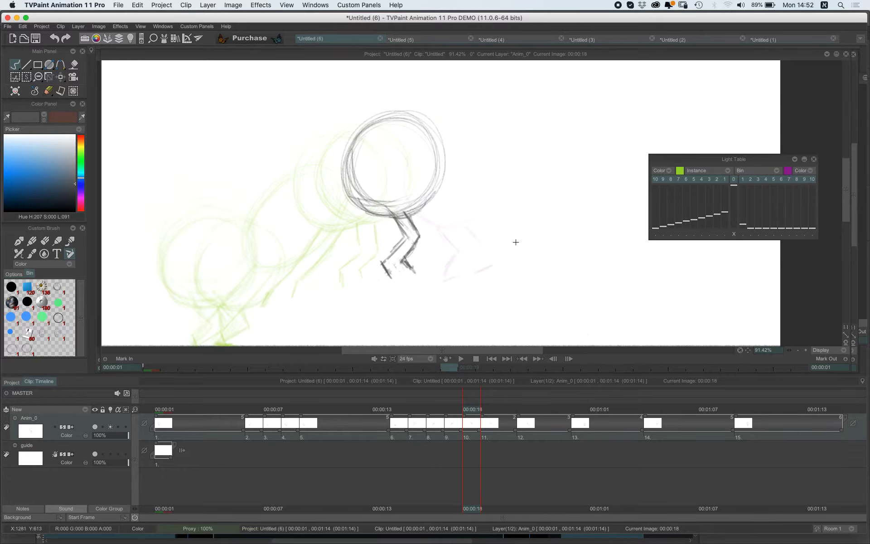
pyautogui.press('Right')
pyautogui.press('Right')
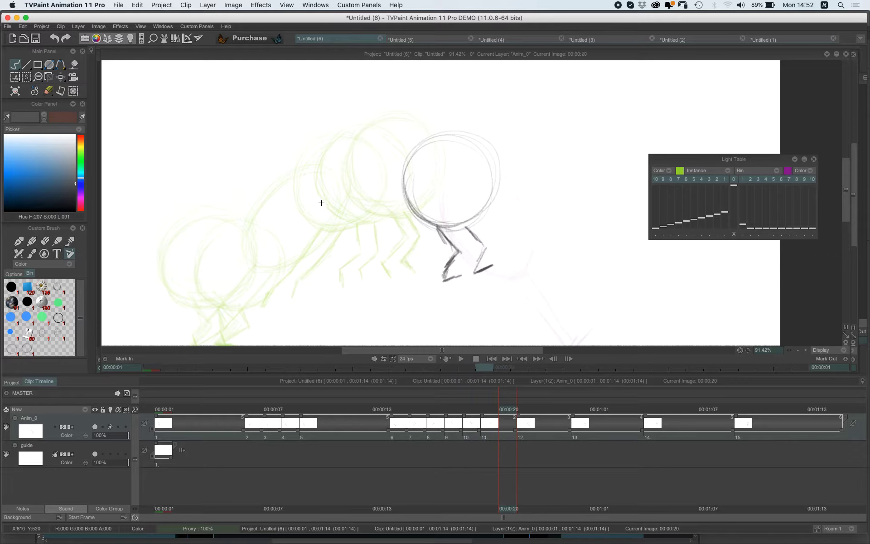
pyautogui.click(61, 78)
pyautogui.moveTo(430, 220); pyautogui.dragTo(417, 220)
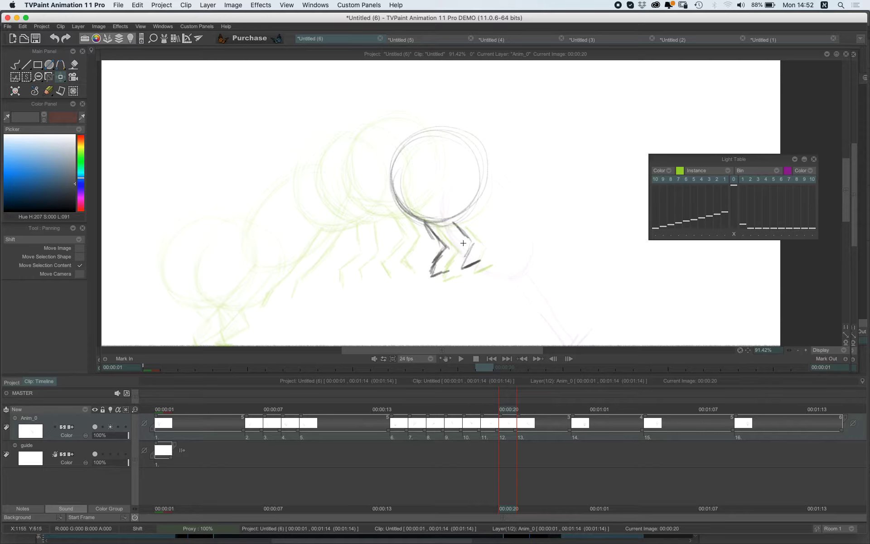
# Insert a new blank drawing at 00:00:21, before the stretched landing pose, and switch back to the pencil brush.
pyautogui.press('Right')
pyautogui.press('Left')
pyautogui.press('Right')
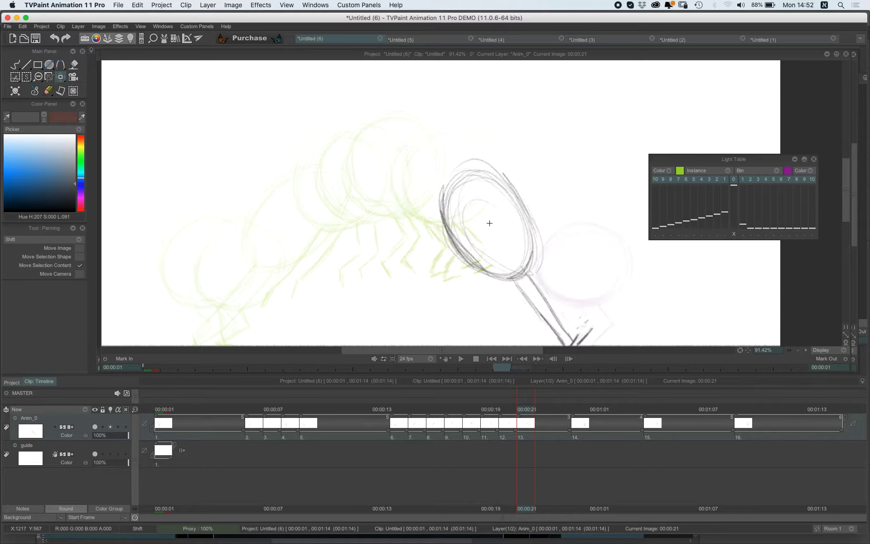
pyautogui.press('Left')
pyautogui.moveTo(516, 430); pyautogui.dragTo(533, 430)
pyautogui.press('Right')
pyautogui.press('BackSpace')
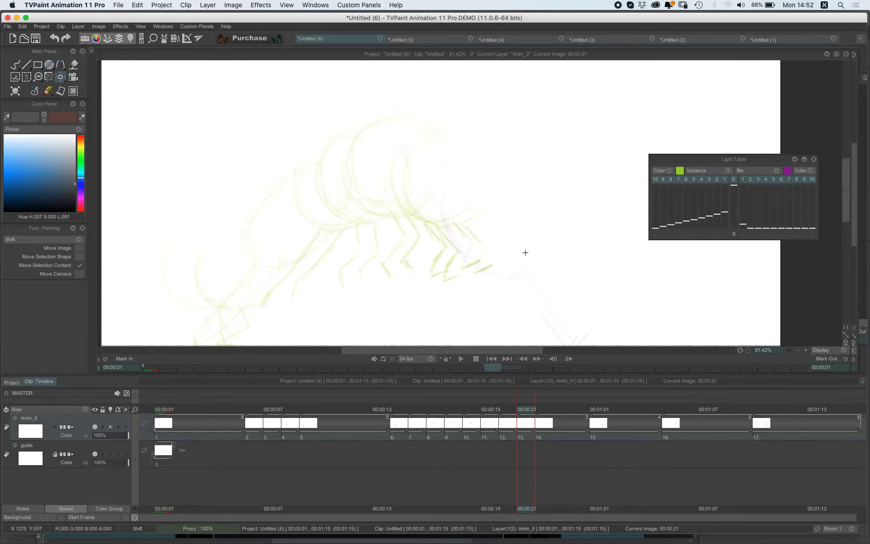
pyautogui.moveTo(867, 107)
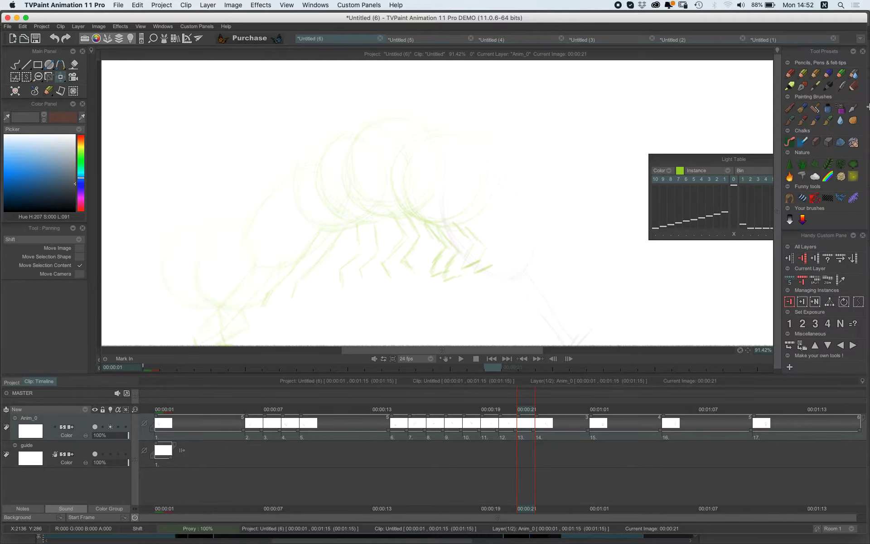
pyautogui.click(806, 77)
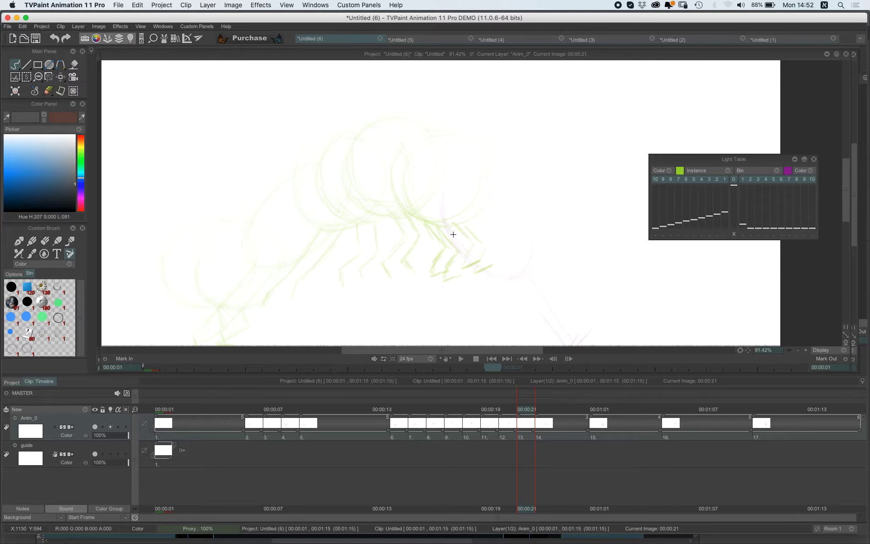
# Compare the drawings at 00:00:19 and 00:00:20 and delete the original 00:00:19 drawing, keeping the shifted copy.
pyautogui.press('Left')
pyautogui.press('Left')
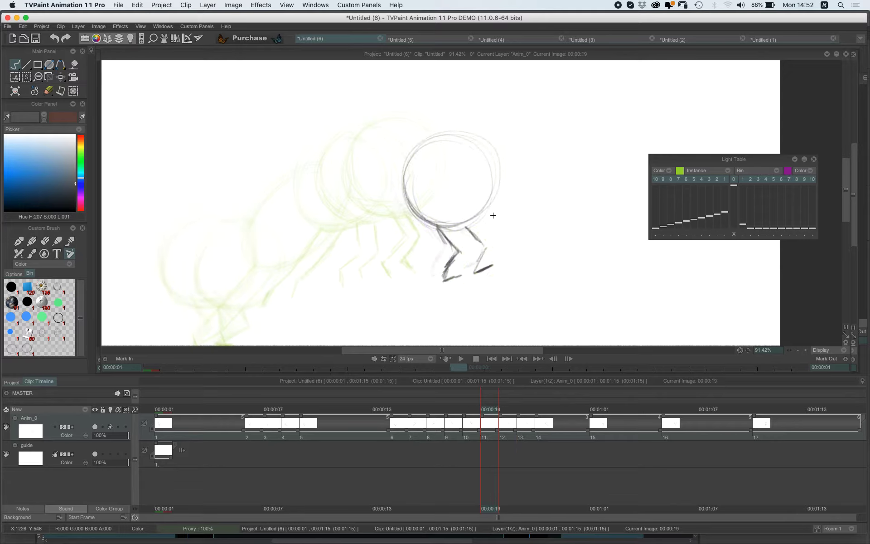
pyautogui.press('Right')
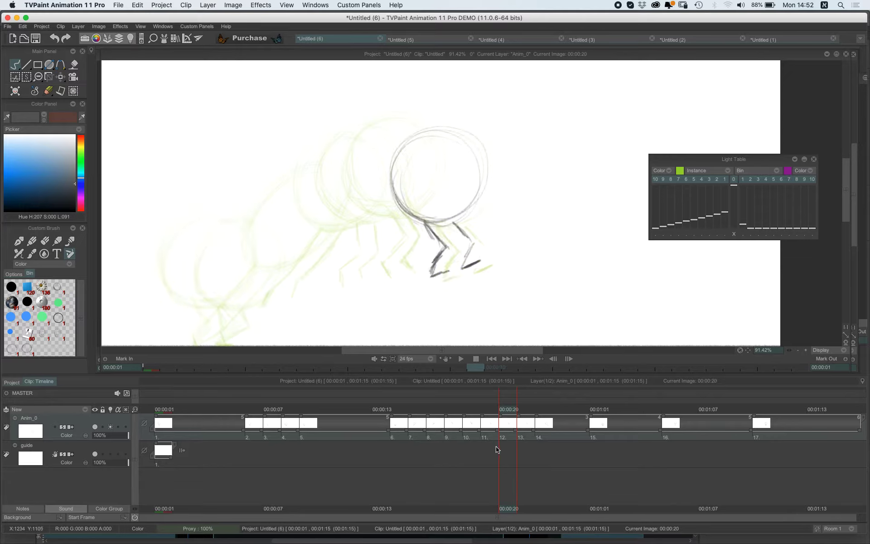
pyautogui.press('Left')
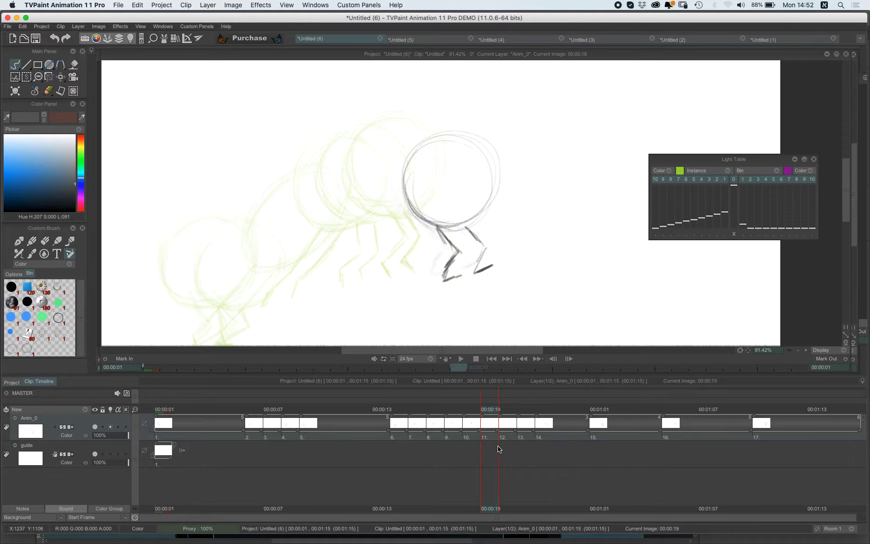
pyautogui.rightClick(496, 437)
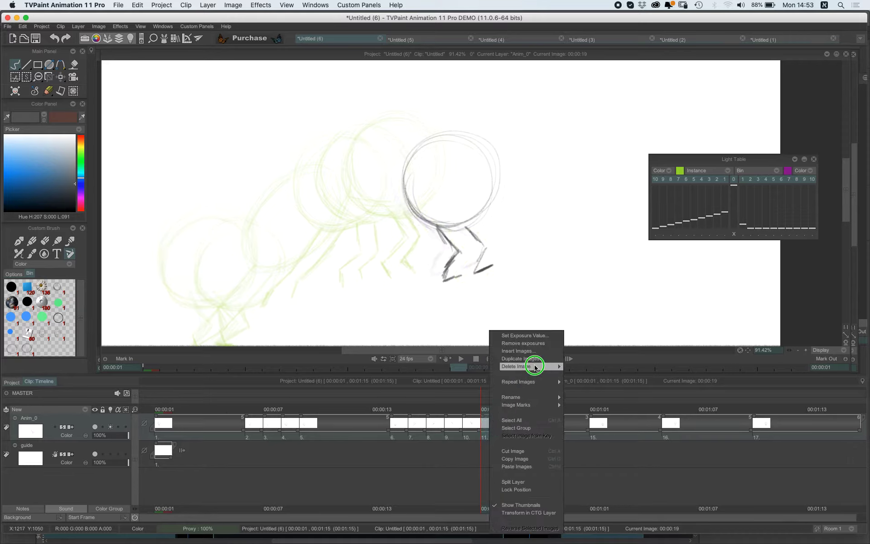
pyautogui.click(584, 366)
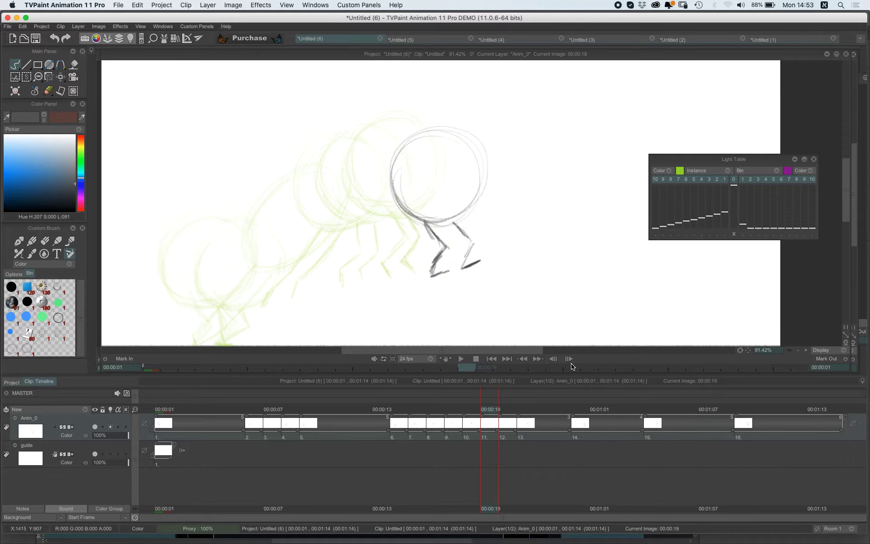
pyautogui.click(518, 358)
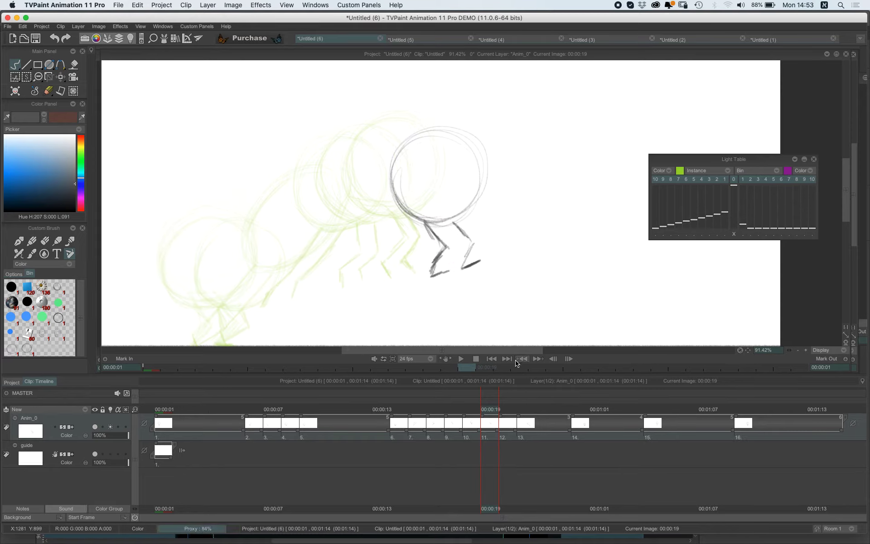
# Try an in-between at 00:00:20, drawing the round body with both legs reaching forward and down toward the landing spot.
pyautogui.press('Right')
pyautogui.press('Left')
pyautogui.press('Right')
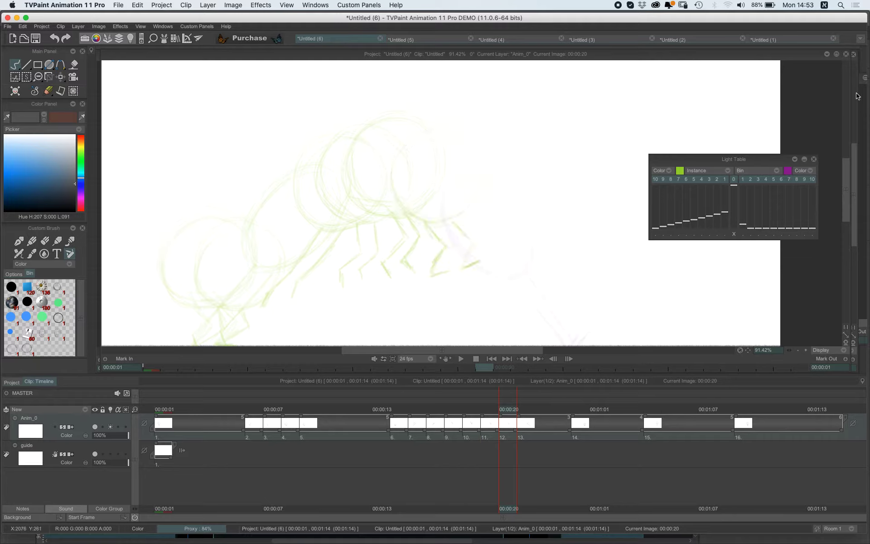
pyautogui.moveTo(868, 91)
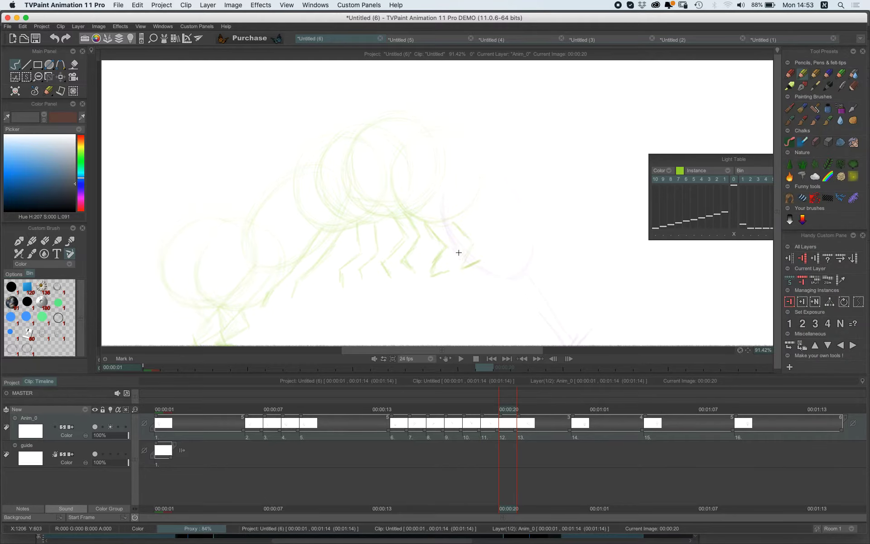
pyautogui.moveTo(435, 212); pyautogui.dragTo(462, 248)
pyautogui.moveTo(431, 192)
pyautogui.mouseDown()
pyautogui.moveTo(438, 224)
pyautogui.moveTo(456, 246)
pyautogui.mouseUp()
pyautogui.moveTo(434, 180); pyautogui.dragTo(441, 227)
pyautogui.moveTo(454, 163)
pyautogui.mouseDown()
pyautogui.moveTo(434, 210)
pyautogui.moveTo(515, 182)
pyautogui.moveTo(463, 157)
pyautogui.moveTo(512, 216)
pyautogui.moveTo(498, 165)
pyautogui.moveTo(489, 259)
pyautogui.moveTo(447, 239)
pyautogui.moveTo(489, 255)
pyautogui.moveTo(437, 188)
pyautogui.moveTo(438, 218)
pyautogui.moveTo(511, 191)
pyautogui.moveTo(502, 171)
pyautogui.mouseUp()
pyautogui.moveTo(474, 253)
pyautogui.mouseDown()
pyautogui.moveTo(512, 277)
pyautogui.moveTo(511, 292)
pyautogui.moveTo(483, 258)
pyautogui.moveTo(517, 314)
pyautogui.mouseUp()
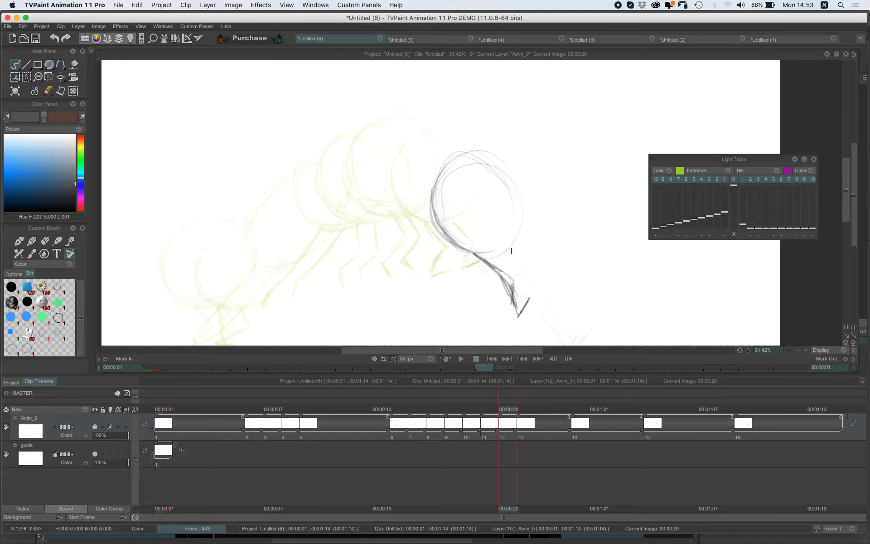
pyautogui.moveTo(511, 250)
pyautogui.mouseDown()
pyautogui.moveTo(543, 303)
pyautogui.moveTo(490, 266)
pyautogui.moveTo(504, 283)
pyautogui.moveTo(486, 260)
pyautogui.moveTo(519, 234)
pyautogui.moveTo(484, 255)
pyautogui.mouseUp()
pyautogui.moveTo(512, 186)
pyautogui.mouseDown()
pyautogui.moveTo(524, 213)
pyautogui.moveTo(496, 164)
pyautogui.mouseUp()
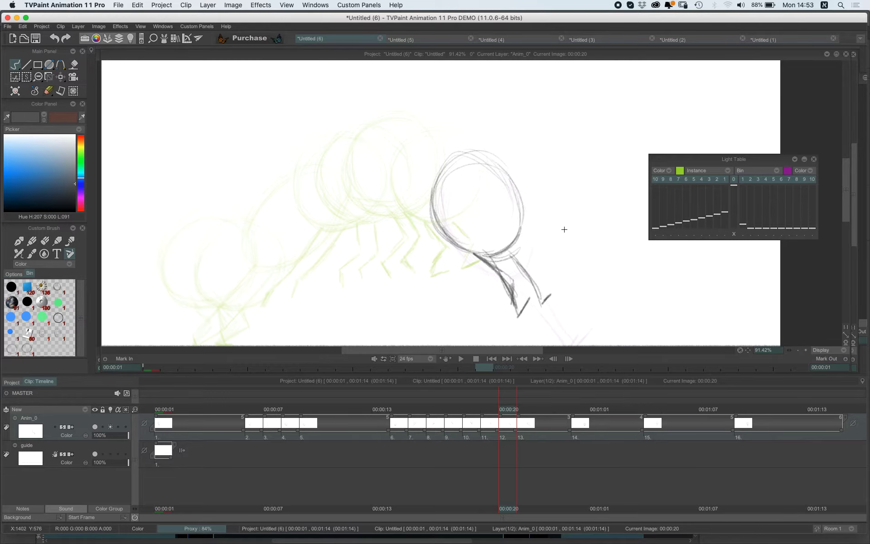
# Compare the drawings from just past the peak to the stretched landing pose, checking how the 00:00:20 in-between moves.
pyautogui.press('Left')
pyautogui.press('Right')
pyautogui.press('Right')
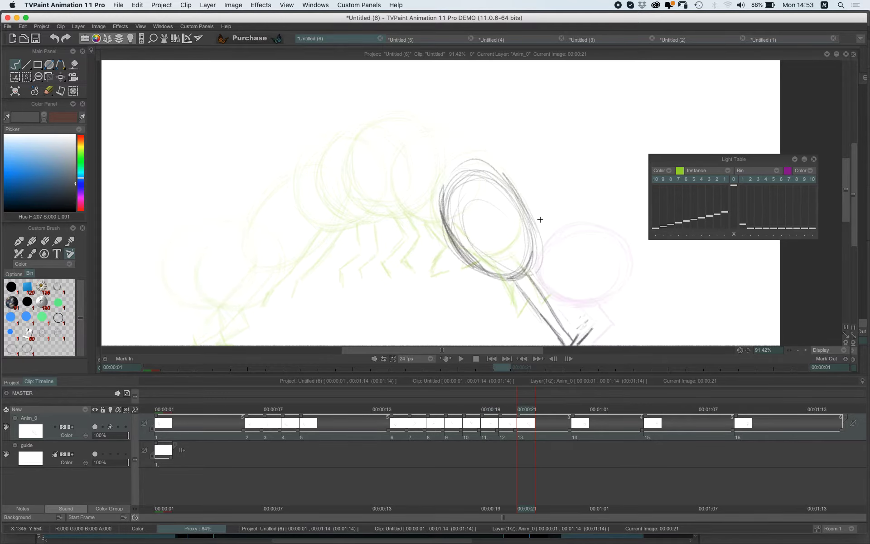
pyautogui.scroll(-2, 539, 217)
pyautogui.press('Left')
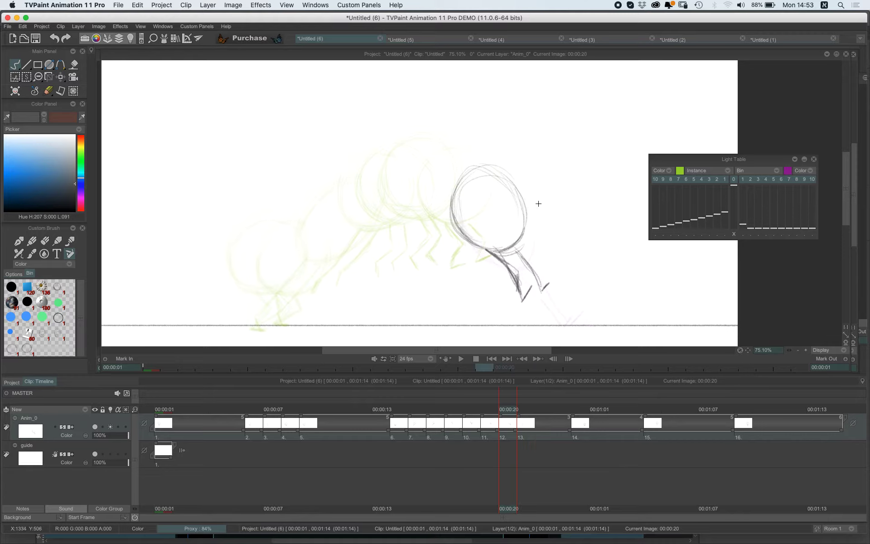
pyautogui.press('Left')
pyautogui.press('Right')
pyautogui.press('Right')
pyautogui.press('Left')
pyautogui.press('Left')
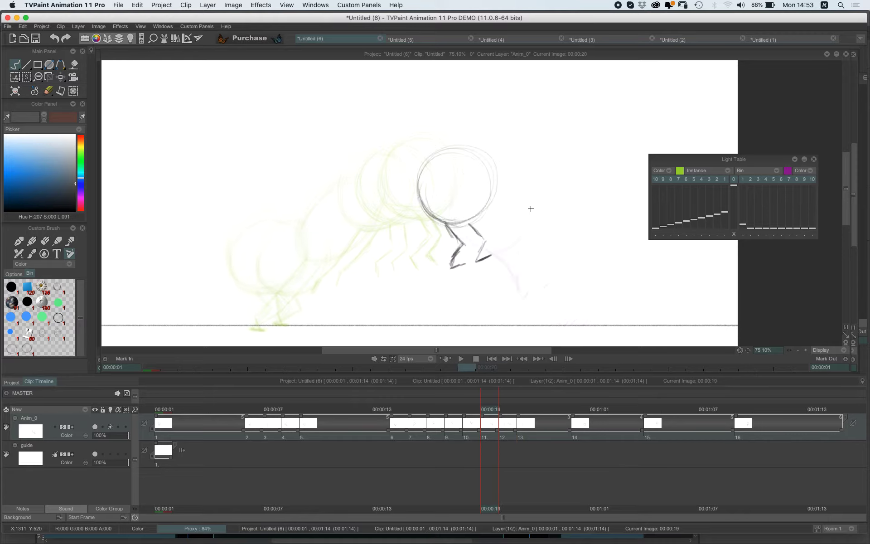
pyautogui.press('Left')
pyautogui.press('Right')
pyautogui.press('Right')
pyautogui.press('Right')
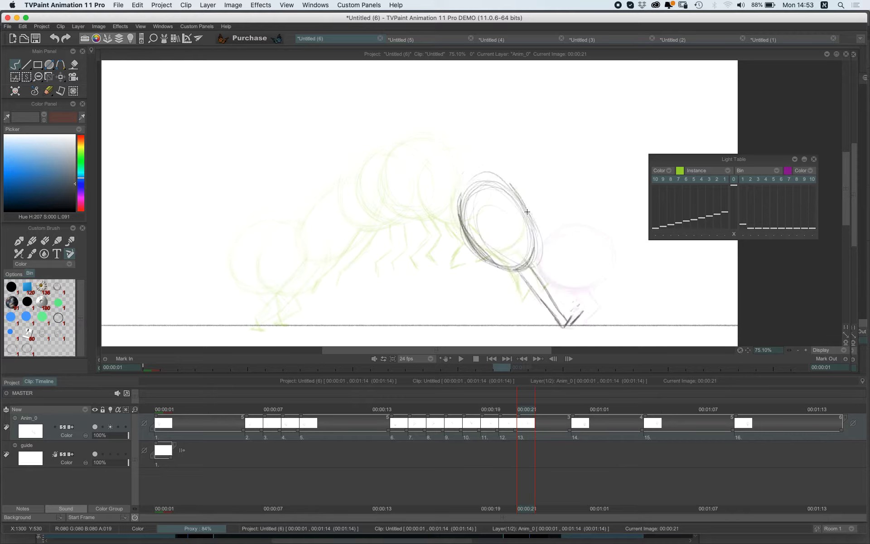
pyautogui.press('Left')
pyautogui.press('Right')
pyautogui.press('Left')
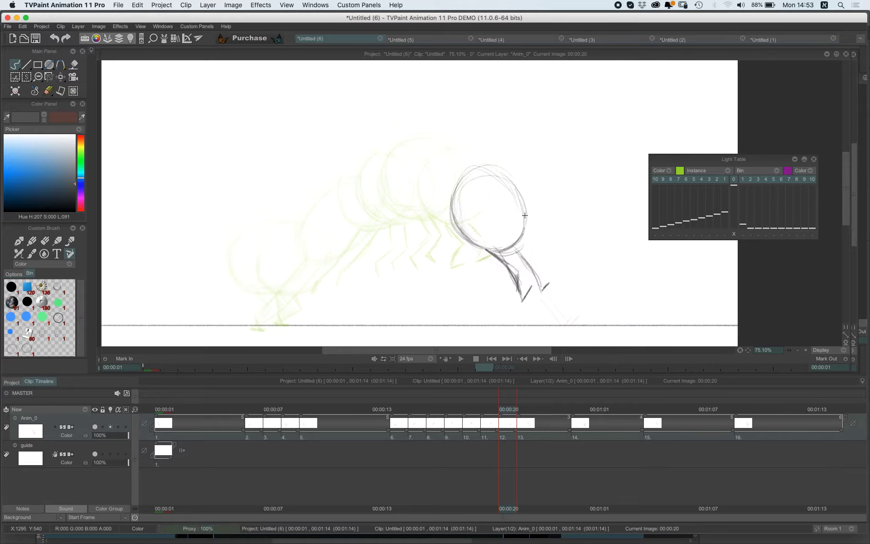
# Delete the in-between drawing at 00:00:20 so the previous pose leads straight into the stretched landing pose.
pyautogui.rightClick(504, 436)
pyautogui.moveTo(557, 368)
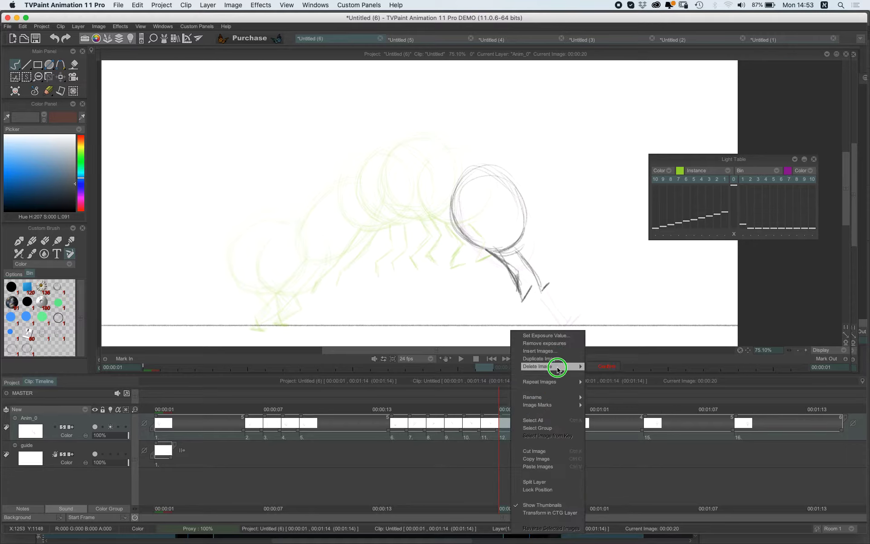
pyautogui.click(599, 366)
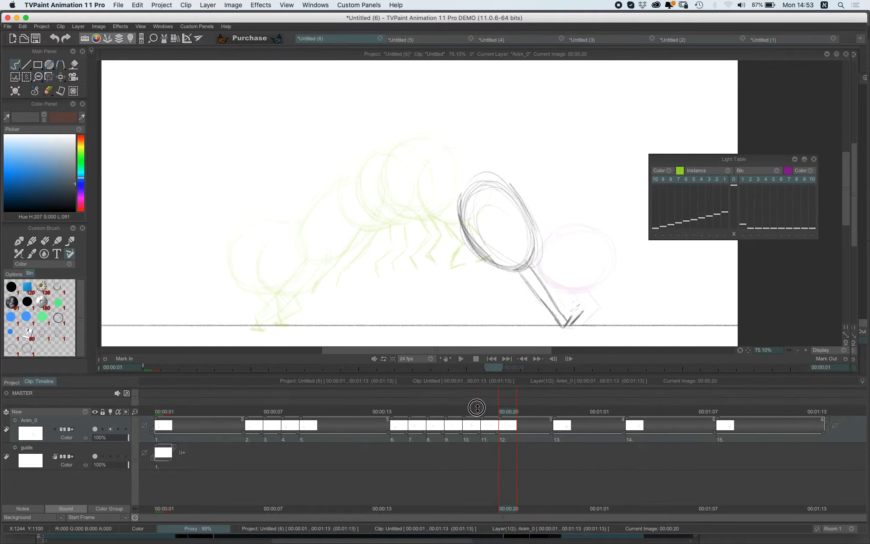
# Insert a new drawing at 00:00:21 and draw two slightly bent legs with the feet planted on the ground line.
pyautogui.moveTo(505, 411); pyautogui.dragTo(529, 400)
pyautogui.press('BackSpace')
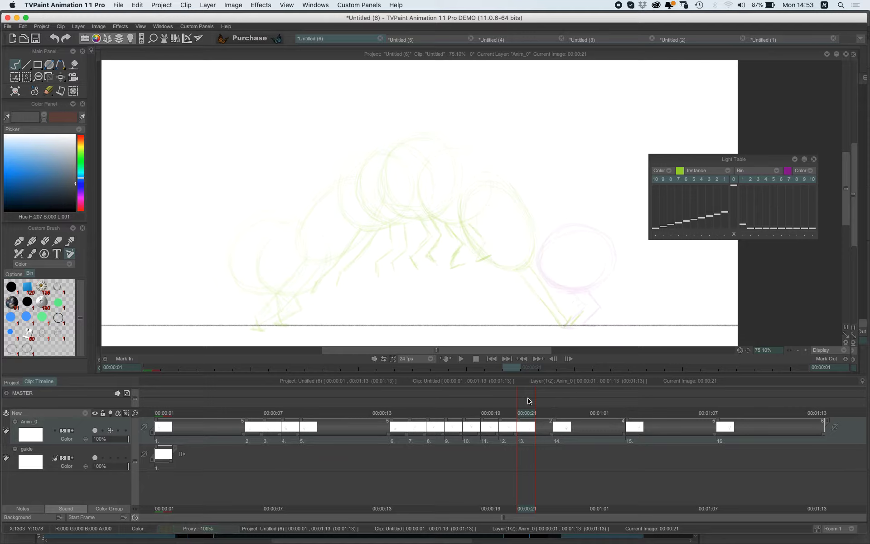
pyautogui.moveTo(563, 327)
pyautogui.mouseDown()
pyautogui.moveTo(595, 325)
pyautogui.moveTo(561, 326)
pyautogui.moveTo(572, 304)
pyautogui.mouseUp()
pyautogui.moveTo(572, 303); pyautogui.dragTo(548, 269)
pyautogui.moveTo(585, 322); pyautogui.dragTo(591, 300)
pyautogui.moveTo(563, 269); pyautogui.dragTo(584, 291)
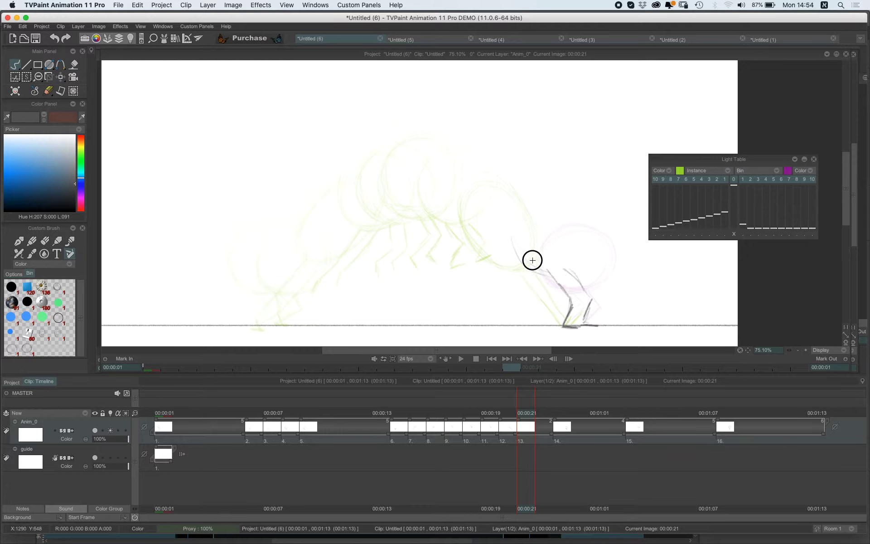
# Try an elongated, backward-leaning body above the planted legs at 00:00:21 and undo it.
pyautogui.moveTo(501, 210); pyautogui.dragTo(551, 275)
pyautogui.moveTo(511, 235)
pyautogui.mouseDown()
pyautogui.moveTo(524, 266)
pyautogui.moveTo(545, 274)
pyautogui.mouseUp()
pyautogui.moveTo(530, 198)
pyautogui.mouseDown()
pyautogui.moveTo(571, 251)
pyautogui.moveTo(549, 279)
pyautogui.moveTo(562, 274)
pyautogui.mouseUp()
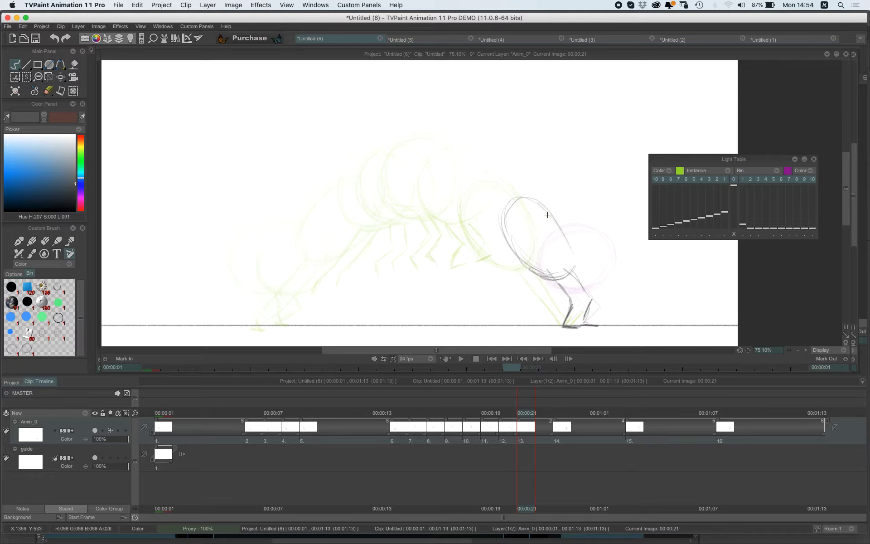
pyautogui.hotkey('ctrl', 'z')
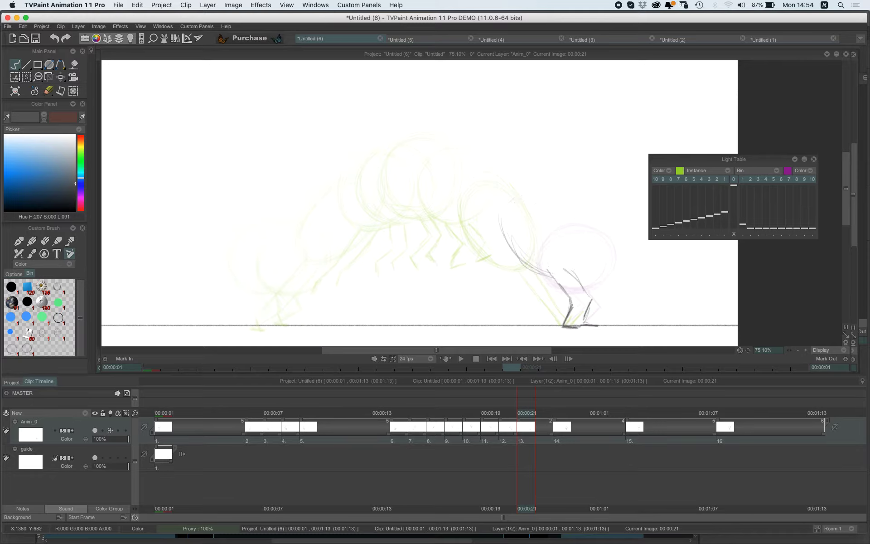
# Draw a more upright oval body on the planted legs at 00:00:21 and check it against the previous drawing.
pyautogui.moveTo(545, 273)
pyautogui.mouseDown()
pyautogui.moveTo(528, 256)
pyautogui.moveTo(527, 204)
pyautogui.moveTo(561, 194)
pyautogui.moveTo(567, 268)
pyautogui.moveTo(561, 197)
pyautogui.moveTo(557, 271)
pyautogui.moveTo(568, 276)
pyautogui.moveTo(567, 315)
pyautogui.moveTo(569, 305)
pyautogui.moveTo(587, 305)
pyautogui.mouseUp()
pyautogui.moveTo(577, 263)
pyautogui.mouseDown()
pyautogui.moveTo(588, 228)
pyautogui.moveTo(586, 253)
pyautogui.moveTo(578, 211)
pyautogui.moveTo(585, 233)
pyautogui.moveTo(558, 200)
pyautogui.moveTo(523, 255)
pyautogui.mouseUp()
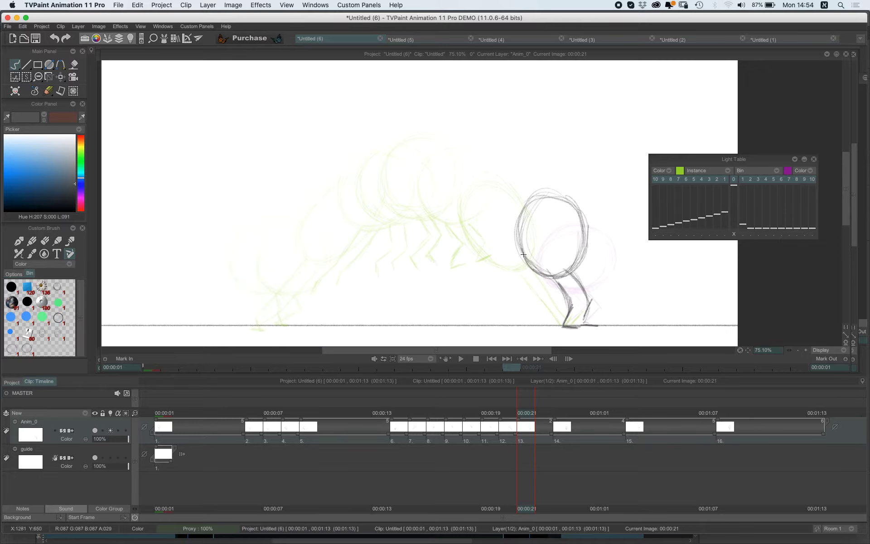
pyautogui.press('Left')
pyautogui.press('Right')
# Insert a new drawing at 00:00:22 and draw bent legs with a round body sinking toward the squashed pose.
pyautogui.press('Right')
pyautogui.press('BackSpace')
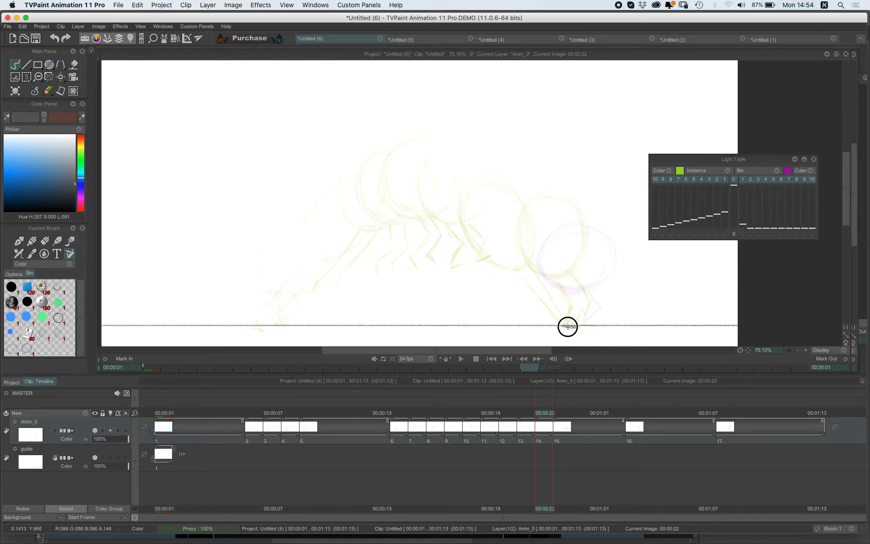
pyautogui.moveTo(568, 321)
pyautogui.mouseDown()
pyautogui.moveTo(579, 300)
pyautogui.moveTo(565, 276)
pyautogui.moveTo(591, 311)
pyautogui.moveTo(588, 275)
pyautogui.moveTo(561, 275)
pyautogui.moveTo(530, 246)
pyautogui.moveTo(537, 237)
pyautogui.moveTo(537, 261)
pyautogui.moveTo(538, 235)
pyautogui.moveTo(597, 275)
pyautogui.moveTo(542, 262)
pyautogui.moveTo(539, 233)
pyautogui.moveTo(621, 248)
pyautogui.moveTo(604, 266)
pyautogui.moveTo(606, 229)
pyautogui.moveTo(583, 212)
pyautogui.mouseUp()
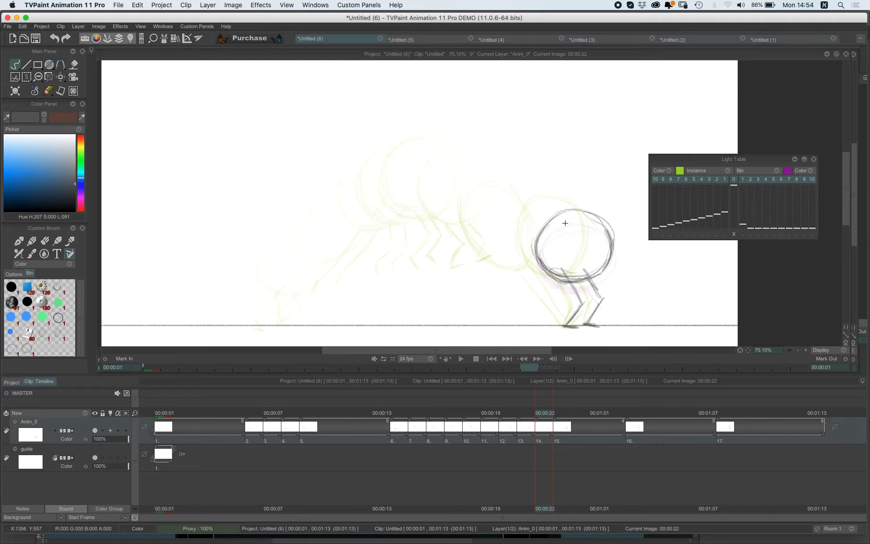
# Compare the 00:00:22 drawing with the landing drawings before it and the squashed pose at 00:00:23.
pyautogui.press('Left')
pyautogui.press('Right')
pyautogui.press('Right')
pyautogui.press('Left')
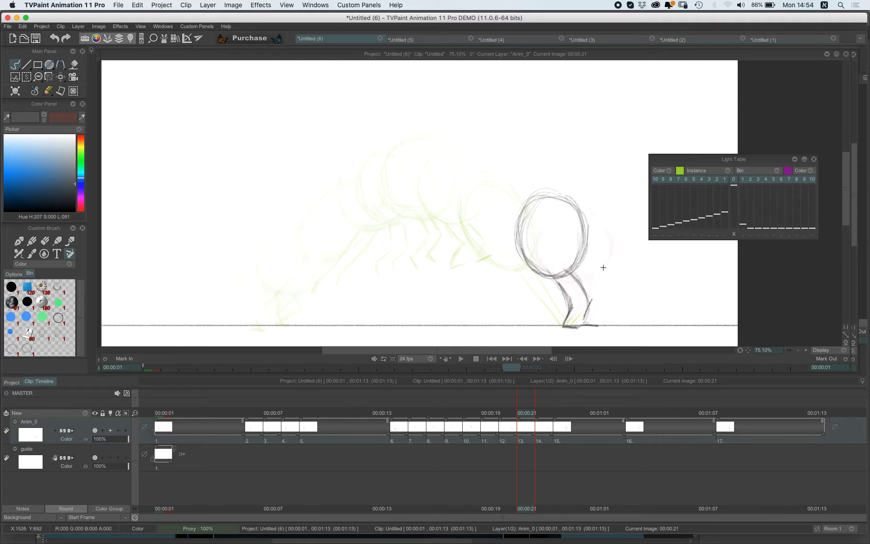
pyautogui.press('Left')
pyautogui.press('Left')
pyautogui.press('Right')
pyautogui.press('Right')
pyautogui.press('Right')
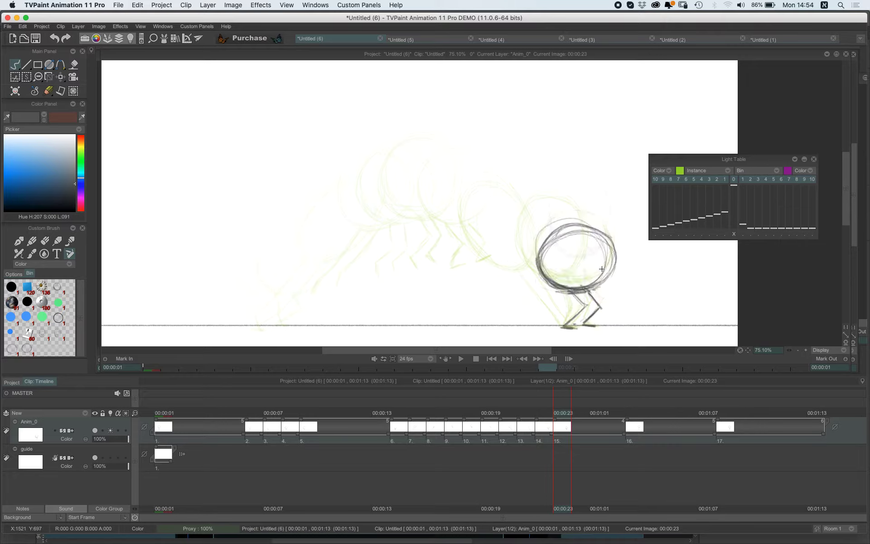
# Clear the drawing at 00:00:22 and redraw the round body slightly further back, checking it against its neighbours.
pyautogui.press('BackSpace')
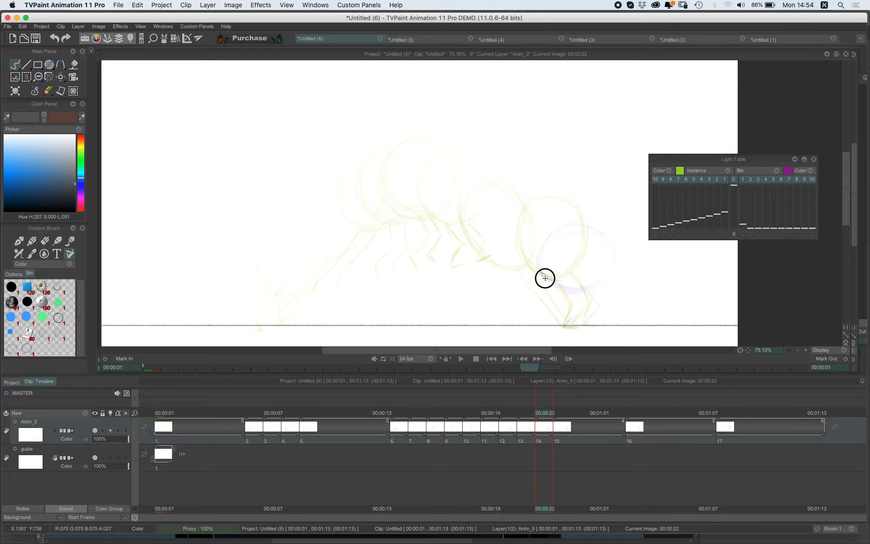
pyautogui.moveTo(545, 278)
pyautogui.mouseDown()
pyautogui.moveTo(539, 226)
pyautogui.moveTo(537, 264)
pyautogui.moveTo(544, 233)
pyautogui.moveTo(563, 214)
pyautogui.moveTo(586, 262)
pyautogui.moveTo(590, 215)
pyautogui.moveTo(598, 267)
pyautogui.moveTo(551, 281)
pyautogui.moveTo(565, 281)
pyautogui.moveTo(530, 243)
pyautogui.moveTo(543, 275)
pyautogui.moveTo(541, 227)
pyautogui.mouseUp()
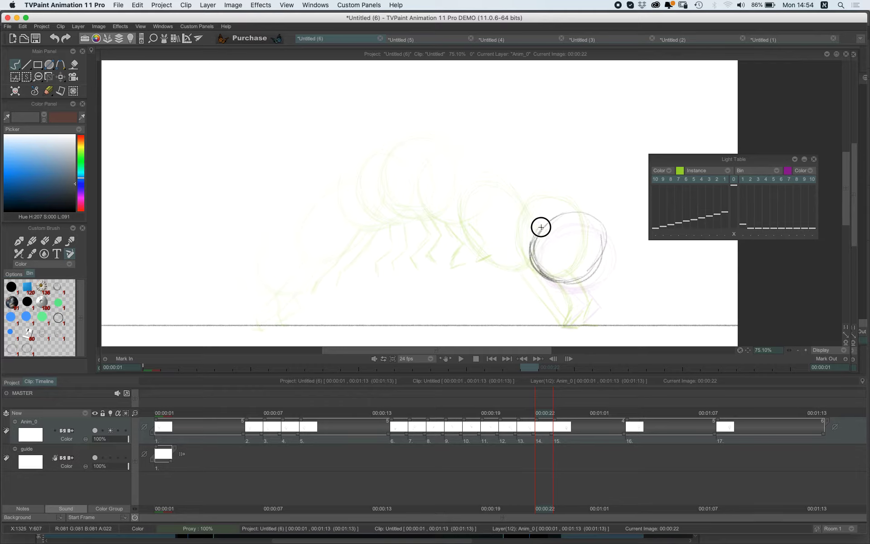
pyautogui.press('Left')
pyautogui.press('Right')
pyautogui.press('Right')
pyautogui.press('Left')
pyautogui.press('Left')
pyautogui.press('Right')
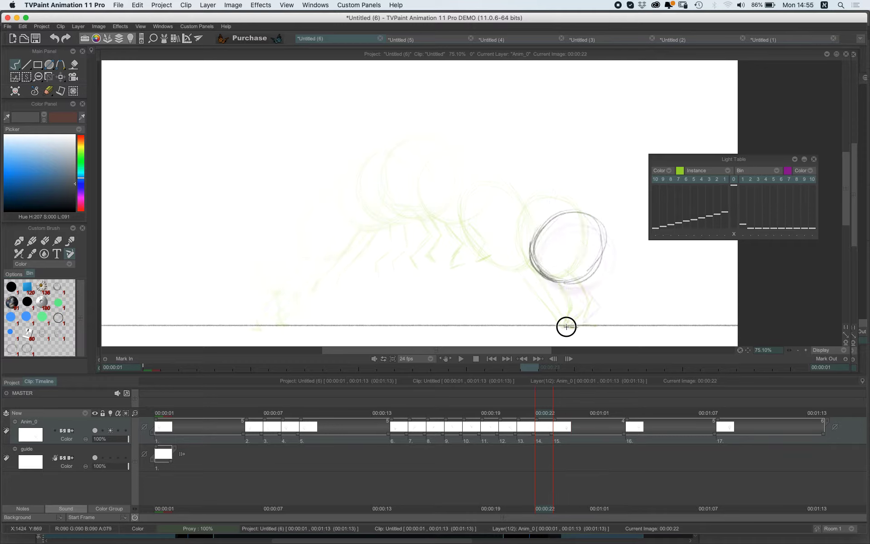
# Draw the two bent legs with planted feet under the body at 00:00:22 and check the motion into the squash.
pyautogui.moveTo(566, 326); pyautogui.dragTo(577, 326)
pyautogui.moveTo(564, 284)
pyautogui.mouseDown()
pyautogui.moveTo(565, 326)
pyautogui.moveTo(574, 307)
pyautogui.moveTo(583, 323)
pyautogui.moveTo(589, 292)
pyautogui.mouseUp()
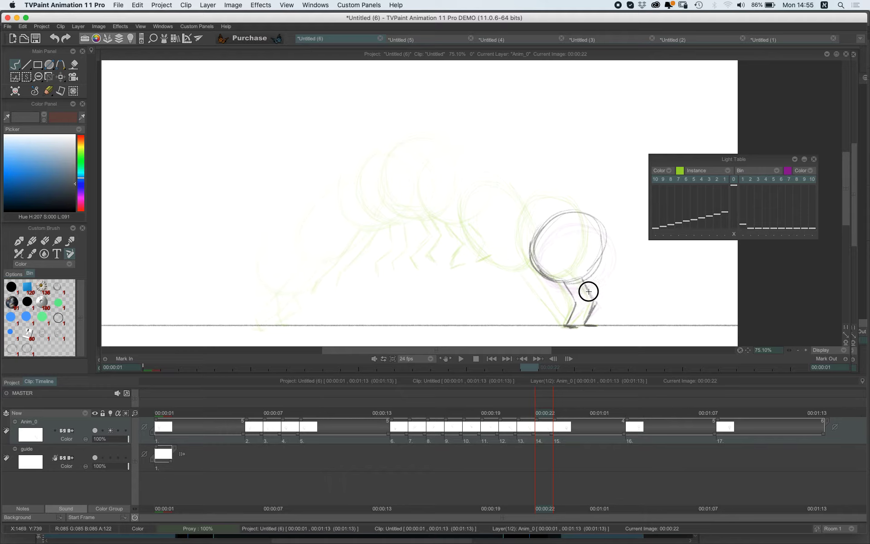
pyautogui.press('Left')
pyautogui.press('Right')
pyautogui.press('Right')
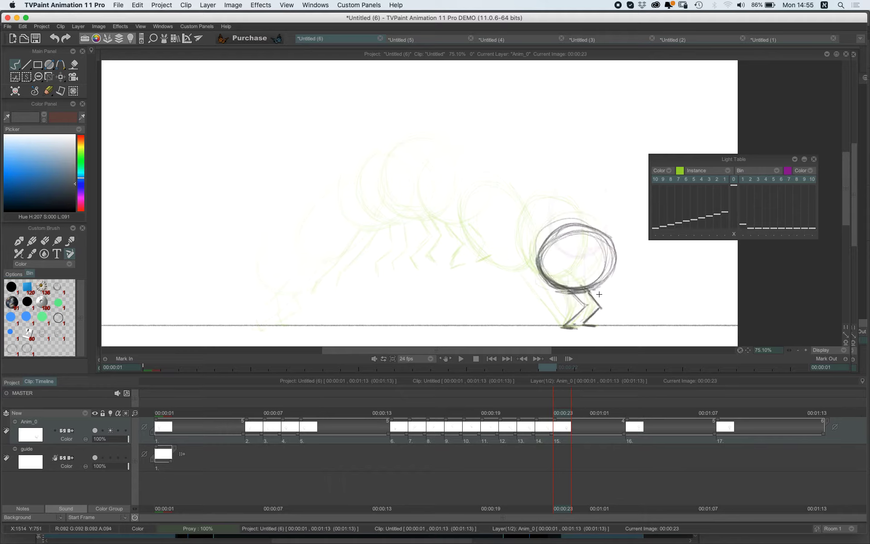
pyautogui.press('Left')
pyautogui.press('Right')
# Insert a new drawing at 00:01:00 after the squashed pose and limit the light table's earlier drawings to the previous two.
pyautogui.press('Right')
pyautogui.press('Right')
pyautogui.press('Right')
pyautogui.press('Right')
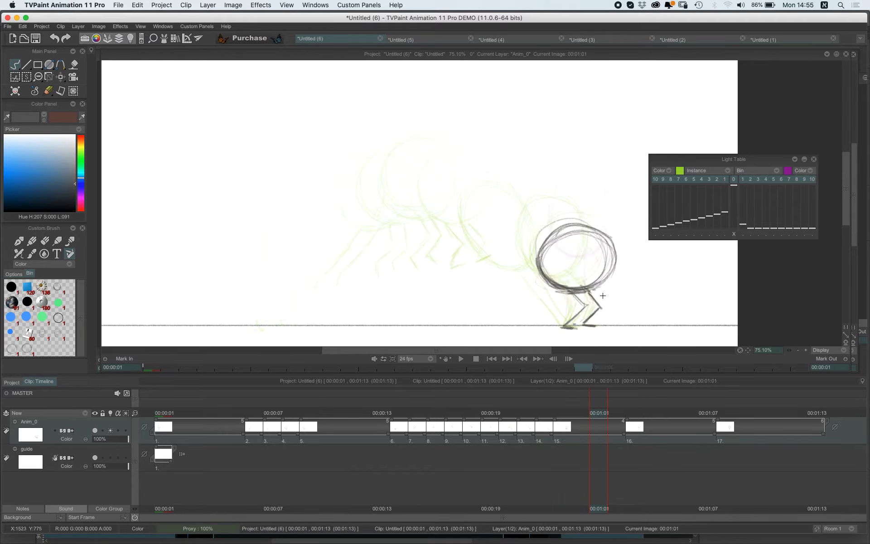
pyautogui.press('Left')
pyautogui.moveTo(621, 418)
pyautogui.mouseDown()
pyautogui.moveTo(495, 410)
pyautogui.moveTo(594, 414)
pyautogui.moveTo(503, 412)
pyautogui.moveTo(578, 425)
pyautogui.mouseUp()
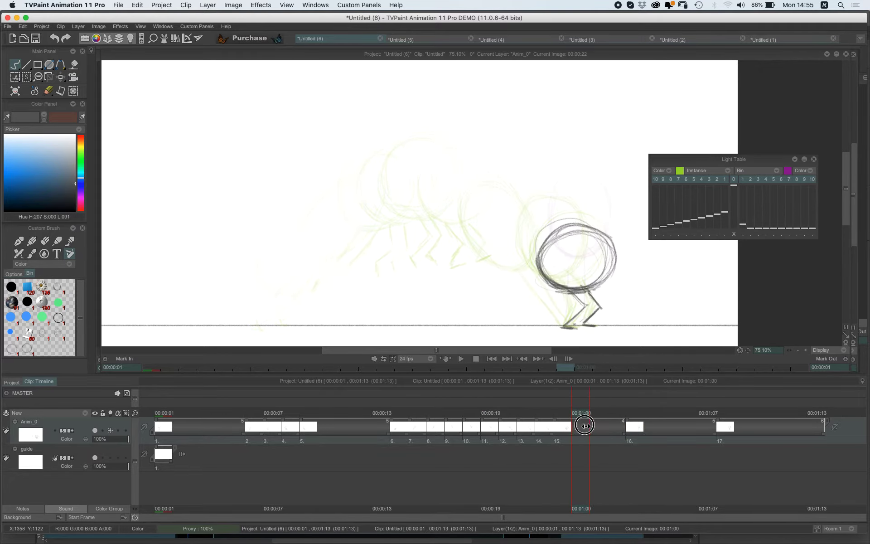
pyautogui.press('BackSpace')
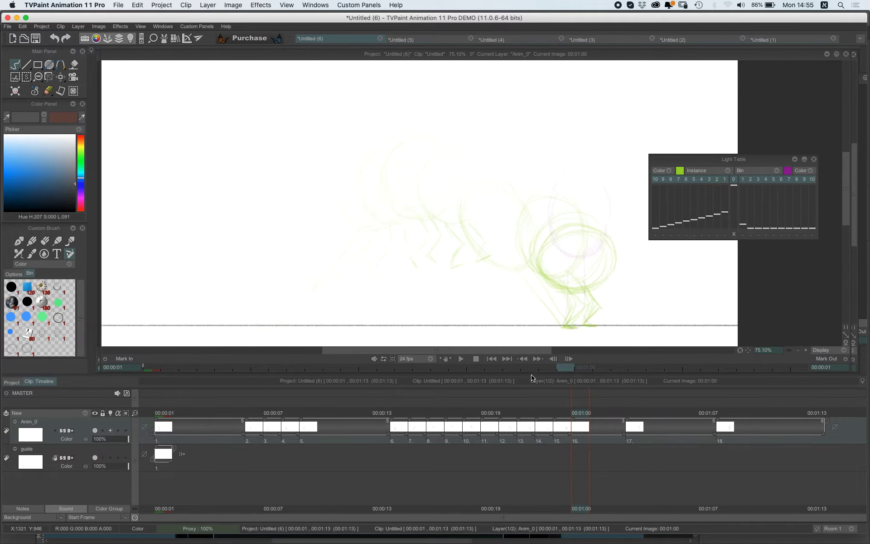
pyautogui.press('Left')
pyautogui.press('Right')
pyautogui.moveTo(708, 227)
pyautogui.mouseDown()
pyautogui.moveTo(711, 214)
pyautogui.moveTo(705, 235)
pyautogui.mouseUp()
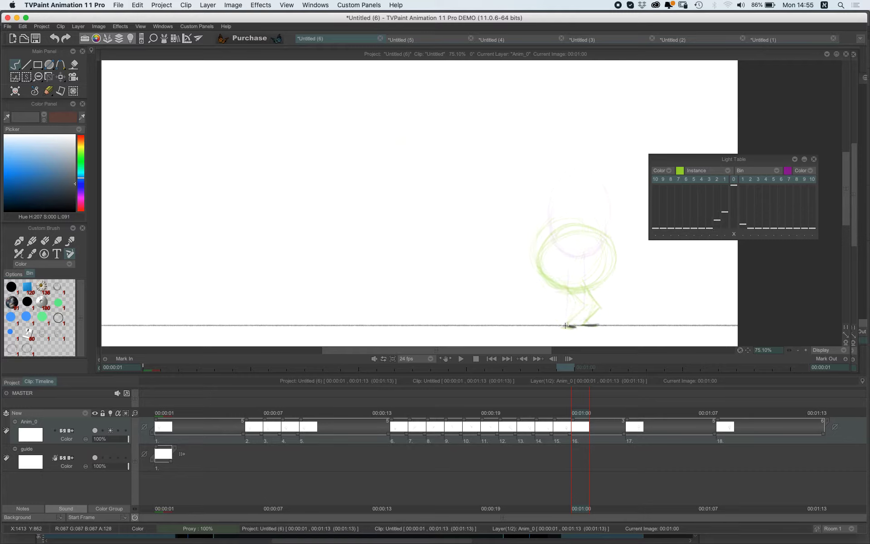
# Draw the character rising from the squash at 00:01:00, with less bent legs and a rounder, higher body.
pyautogui.moveTo(575, 303)
pyautogui.mouseDown()
pyautogui.moveTo(571, 315)
pyautogui.moveTo(577, 303)
pyautogui.moveTo(592, 307)
pyautogui.mouseUp()
pyautogui.moveTo(563, 277)
pyautogui.mouseDown()
pyautogui.moveTo(547, 244)
pyautogui.moveTo(551, 269)
pyautogui.moveTo(550, 224)
pyautogui.moveTo(554, 268)
pyautogui.moveTo(553, 220)
pyautogui.moveTo(591, 214)
pyautogui.mouseUp()
pyautogui.moveTo(598, 270)
pyautogui.mouseDown()
pyautogui.moveTo(608, 250)
pyautogui.moveTo(599, 270)
pyautogui.mouseUp()
pyautogui.moveTo(611, 233); pyautogui.dragTo(599, 272)
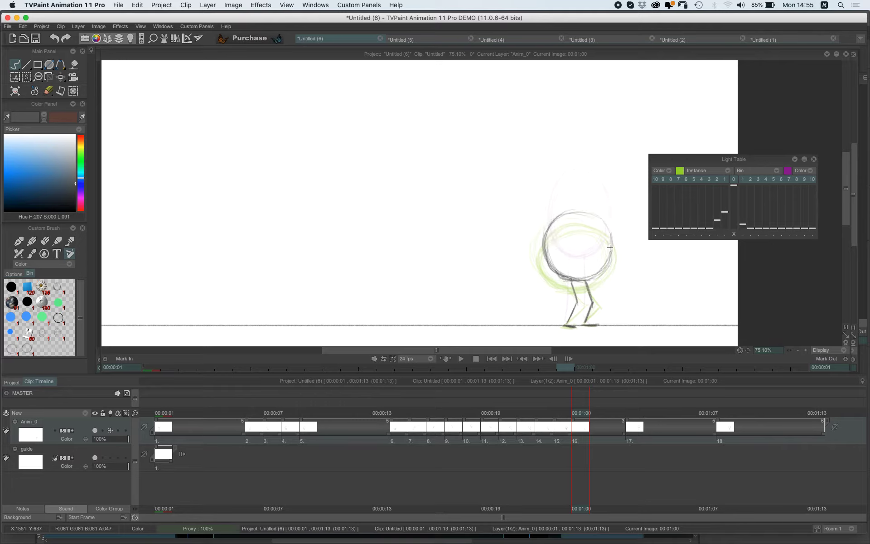
pyautogui.moveTo(606, 227)
pyautogui.mouseDown()
pyautogui.moveTo(611, 246)
pyautogui.moveTo(564, 213)
pyautogui.mouseUp()
pyautogui.press('Left')
pyautogui.press('Right')
pyautogui.press('Left')
pyautogui.press('Right')
# Insert a new drawing at 00:01:01 and draw longer, nearly straight legs with the feet planted on the ground.
pyautogui.press('Right')
pyautogui.press('BackSpace')
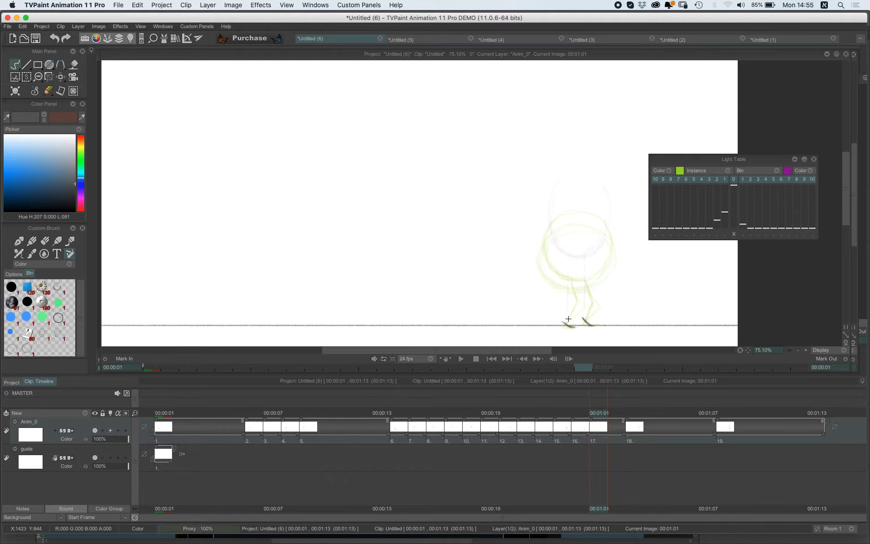
pyautogui.moveTo(564, 321); pyautogui.dragTo(574, 294)
pyautogui.moveTo(570, 257); pyautogui.dragTo(574, 294)
pyautogui.moveTo(586, 260)
pyautogui.mouseDown()
pyautogui.moveTo(593, 288)
pyautogui.moveTo(582, 321)
pyautogui.moveTo(591, 292)
pyautogui.mouseUp()
# Check the rise from the squashed pose and draw a tall oval body on top of the legs at 00:01:02.
pyautogui.press('Left')
pyautogui.press('Left')
pyautogui.press('Left')
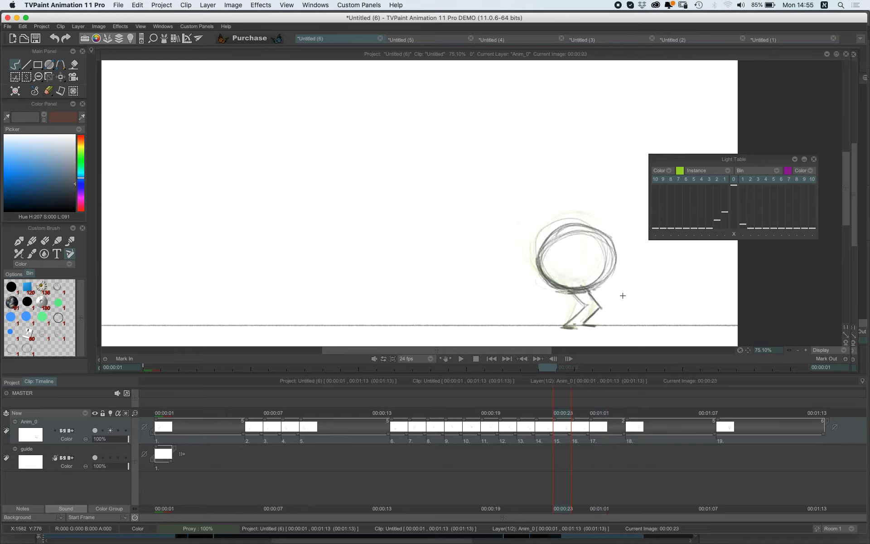
pyautogui.press('Right')
pyautogui.press('Right')
pyautogui.press('Right')
pyautogui.press('Right')
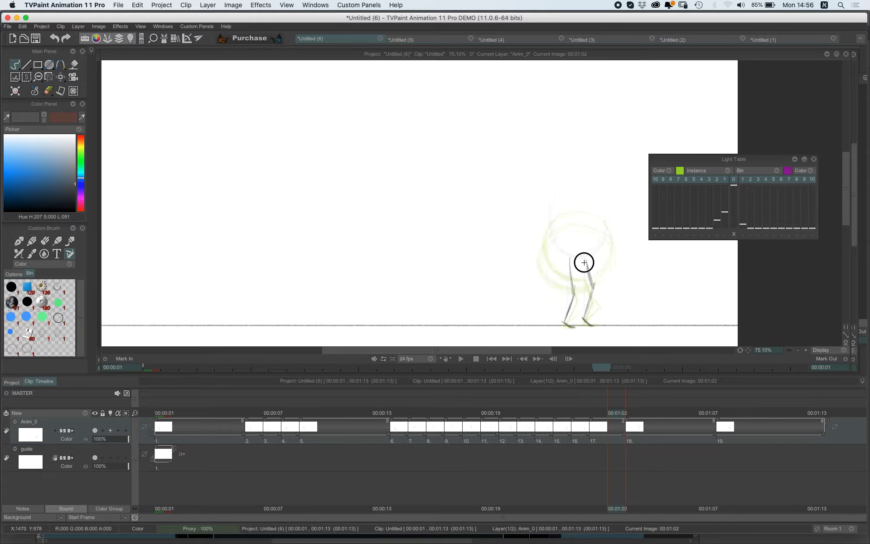
pyautogui.moveTo(583, 263)
pyautogui.mouseDown()
pyautogui.moveTo(555, 248)
pyautogui.moveTo(548, 230)
pyautogui.moveTo(565, 257)
pyautogui.moveTo(547, 206)
pyautogui.moveTo(551, 243)
pyautogui.moveTo(558, 191)
pyautogui.moveTo(547, 220)
pyautogui.moveTo(580, 179)
pyautogui.moveTo(564, 187)
pyautogui.moveTo(606, 204)
pyautogui.moveTo(606, 243)
pyautogui.moveTo(587, 260)
pyautogui.moveTo(610, 203)
pyautogui.moveTo(609, 237)
pyautogui.moveTo(601, 199)
pyautogui.moveTo(610, 242)
pyautogui.moveTo(612, 209)
pyautogui.mouseUp()
# Compare the drawings at 00:01:01, 00:01:02 and 00:01:03 to check which ones contain the body and legs.
pyautogui.press('Left')
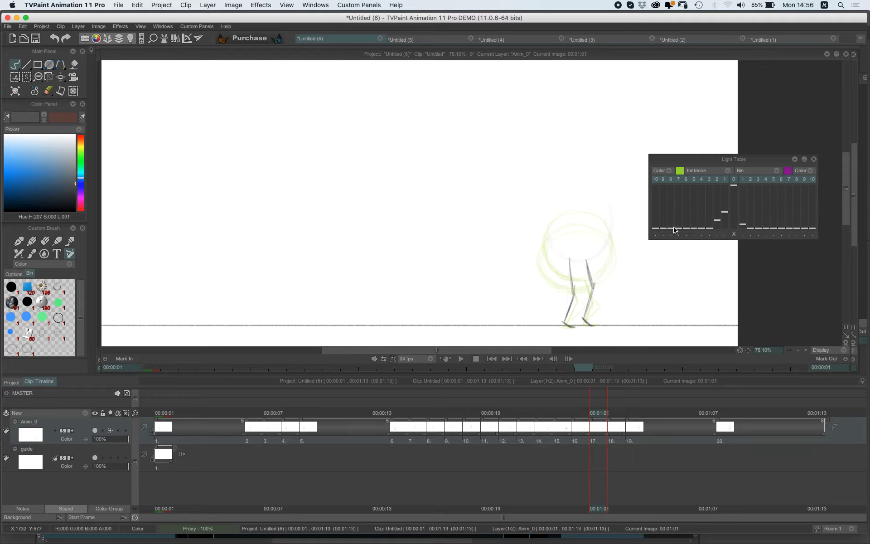
pyautogui.press('Right')
pyautogui.press('Right')
pyautogui.press('Left')
pyautogui.press('Left')
pyautogui.press('Right')
pyautogui.press('Right')
pyautogui.press('Left')
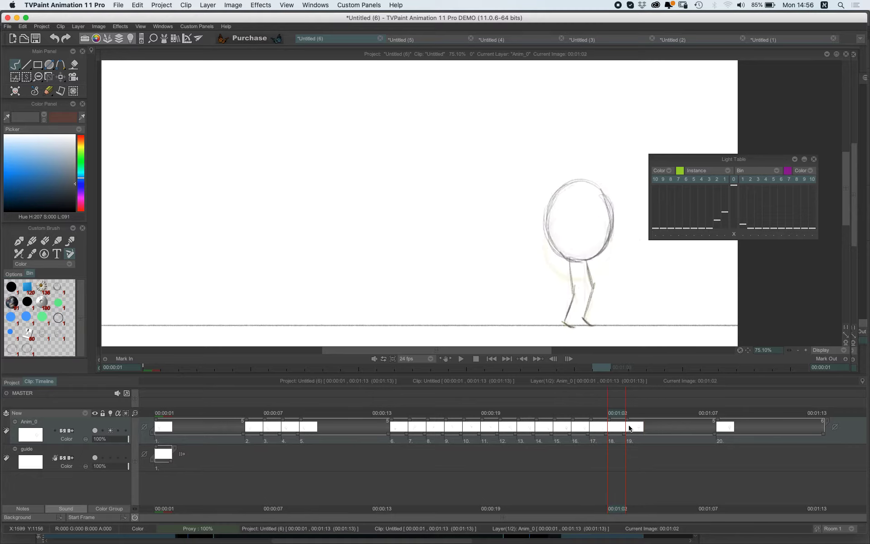
# Check the neighbouring drawings and delete the legs-only image at 00:01:01 from the Anim_0 layer.
pyautogui.press('Right')
pyautogui.press('Left')
pyautogui.press('Left')
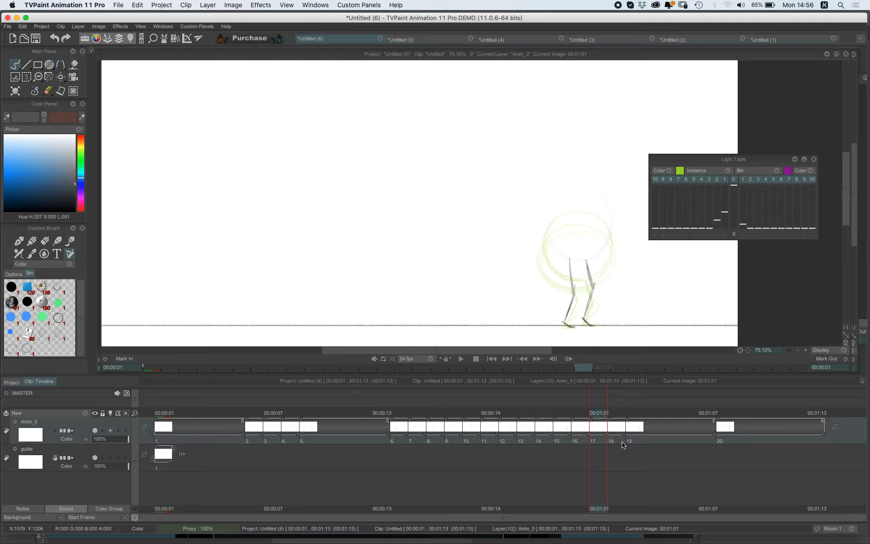
pyautogui.press('Right')
pyautogui.press('Left')
pyautogui.click(594, 442)
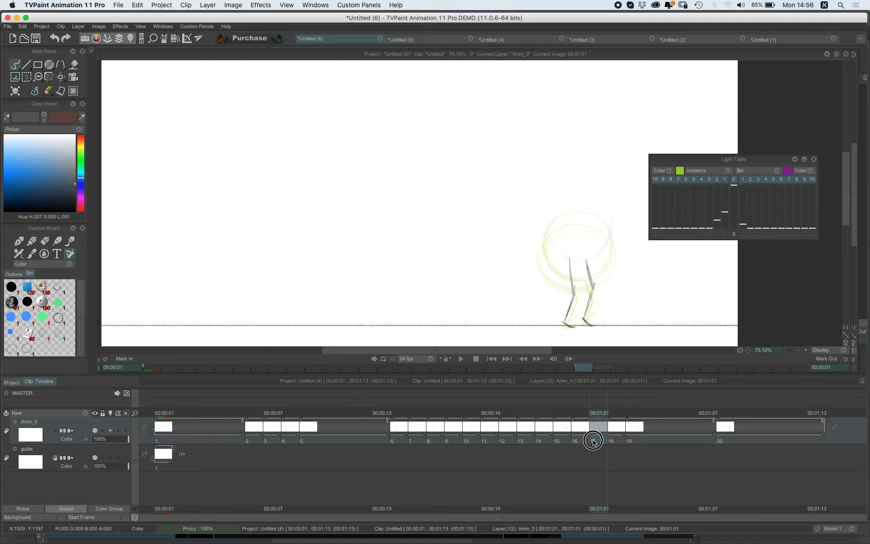
pyautogui.rightClick(598, 429)
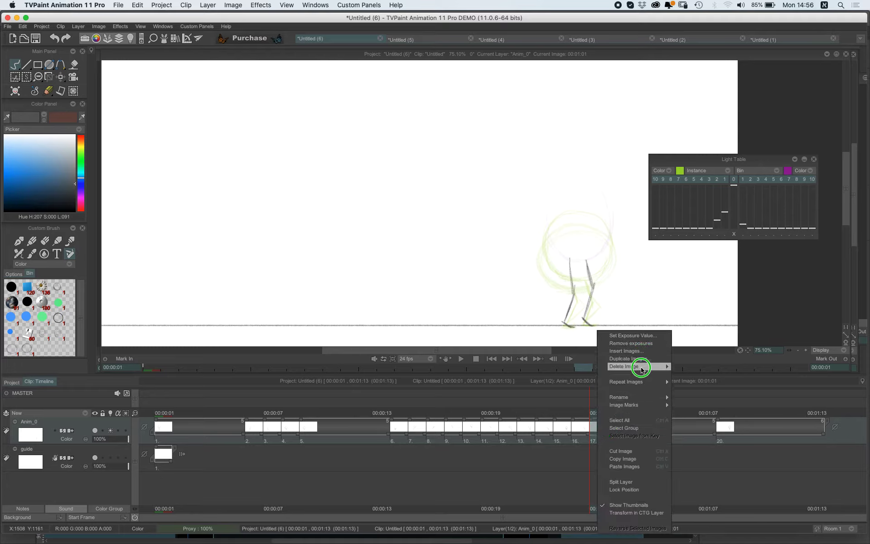
pyautogui.click(681, 362)
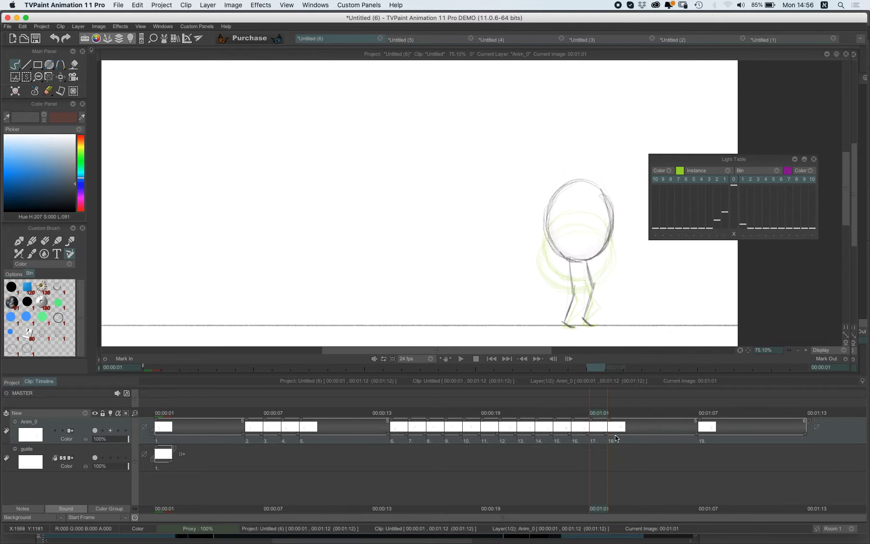
# Compare the consecutive drawings around 00:01:01 and 00:01:02 to check the rise out of the squash.
pyautogui.press('Left')
pyautogui.press('Right')
pyautogui.press('Left')
pyautogui.press('Right')
pyautogui.press('Right')
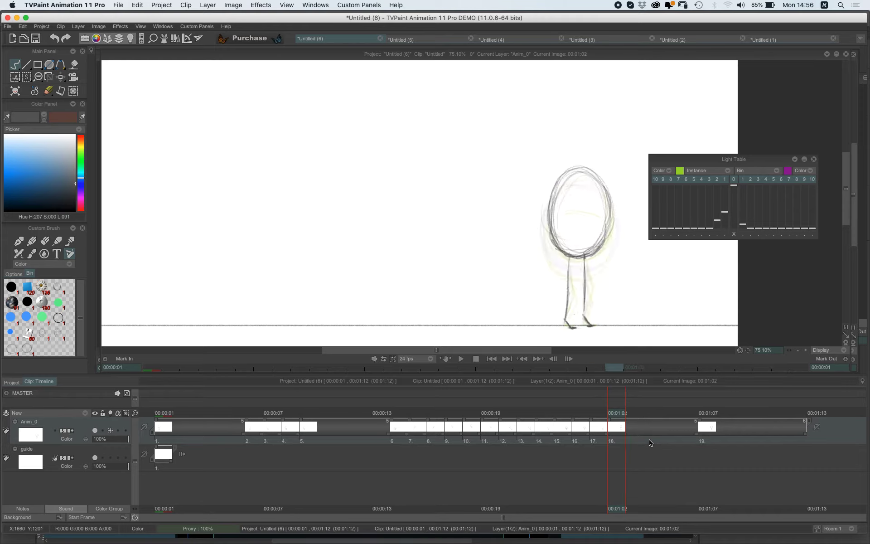
pyautogui.press('Left')
pyautogui.press('Left')
pyautogui.press('Right')
pyautogui.press('Right')
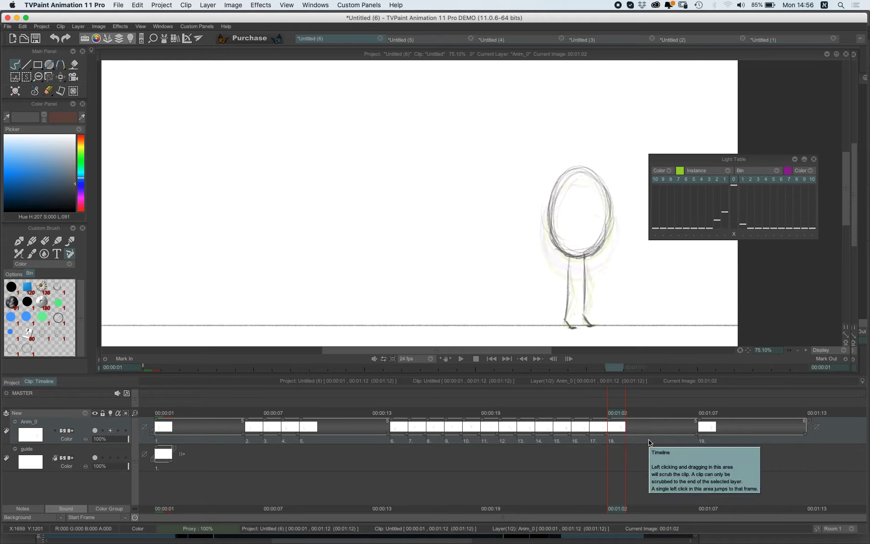
# Insert a new drawing at 00:01:03 and draw the settling character with a lower, wider oval body and slightly bent legs.
pyautogui.press('Right')
pyautogui.press('Right')
pyautogui.press('Left')
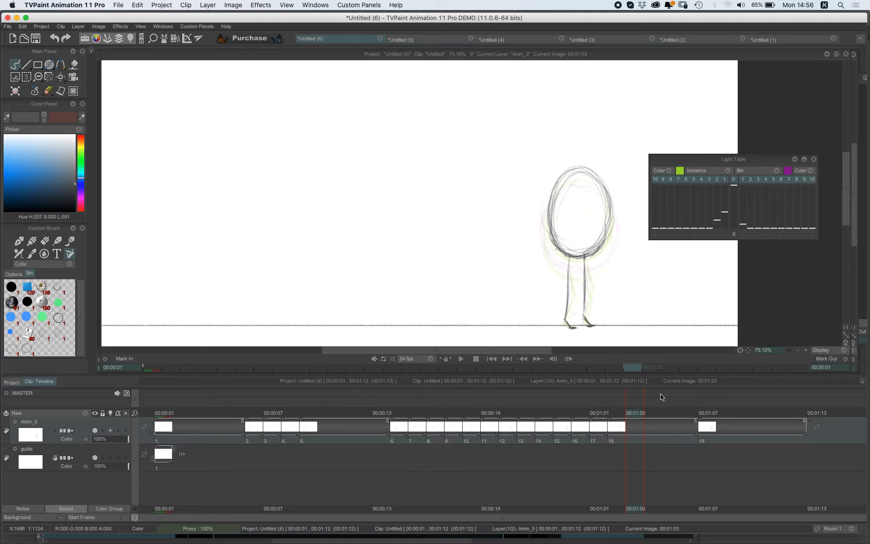
pyautogui.press('BackSpace')
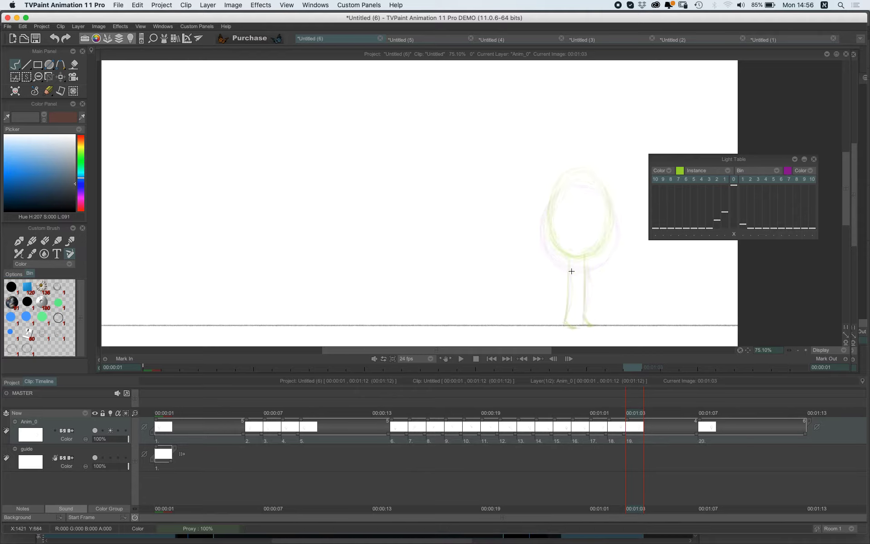
pyautogui.moveTo(568, 258)
pyautogui.mouseDown()
pyautogui.moveTo(545, 232)
pyautogui.moveTo(554, 250)
pyautogui.moveTo(549, 195)
pyautogui.moveTo(554, 190)
pyautogui.moveTo(545, 207)
pyautogui.moveTo(569, 184)
pyautogui.moveTo(608, 196)
pyautogui.moveTo(588, 174)
pyautogui.mouseUp()
pyautogui.moveTo(614, 205)
pyautogui.mouseDown()
pyautogui.moveTo(612, 240)
pyautogui.moveTo(617, 216)
pyautogui.moveTo(587, 256)
pyautogui.moveTo(611, 237)
pyautogui.moveTo(568, 255)
pyautogui.moveTo(548, 204)
pyautogui.moveTo(550, 227)
pyautogui.moveTo(546, 215)
pyautogui.moveTo(554, 184)
pyautogui.moveTo(551, 207)
pyautogui.moveTo(587, 172)
pyautogui.mouseUp()
pyautogui.press('Left')
pyautogui.press('Right')
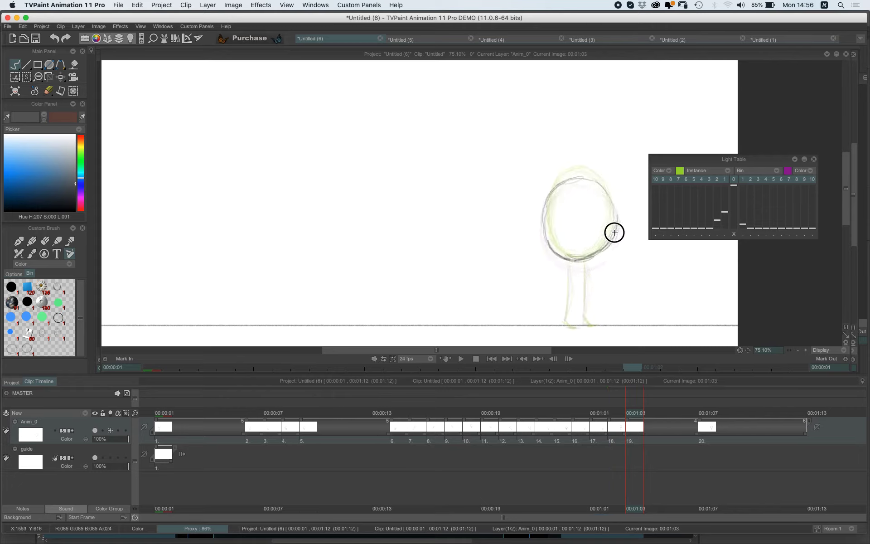
pyautogui.moveTo(614, 232); pyautogui.dragTo(605, 202)
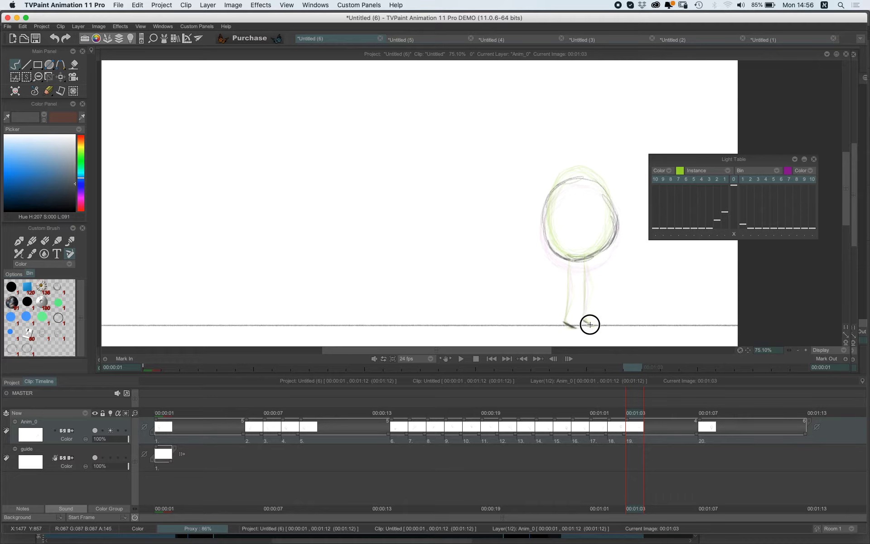
pyautogui.moveTo(565, 319); pyautogui.dragTo(569, 261)
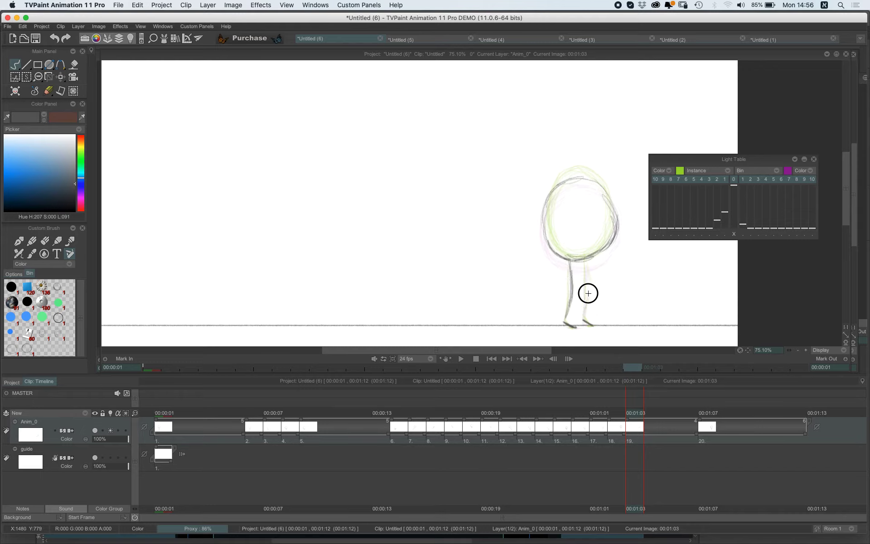
pyautogui.moveTo(588, 293)
pyautogui.mouseDown()
pyautogui.moveTo(586, 307)
pyautogui.moveTo(586, 264)
pyautogui.mouseUp()
# Insert a new drawing at 00:01:06 and draw a rounder, slightly lower body with flat feet and two legs.
pyautogui.press('Right')
pyautogui.press('Right')
pyautogui.press('Right')
pyautogui.press('Right')
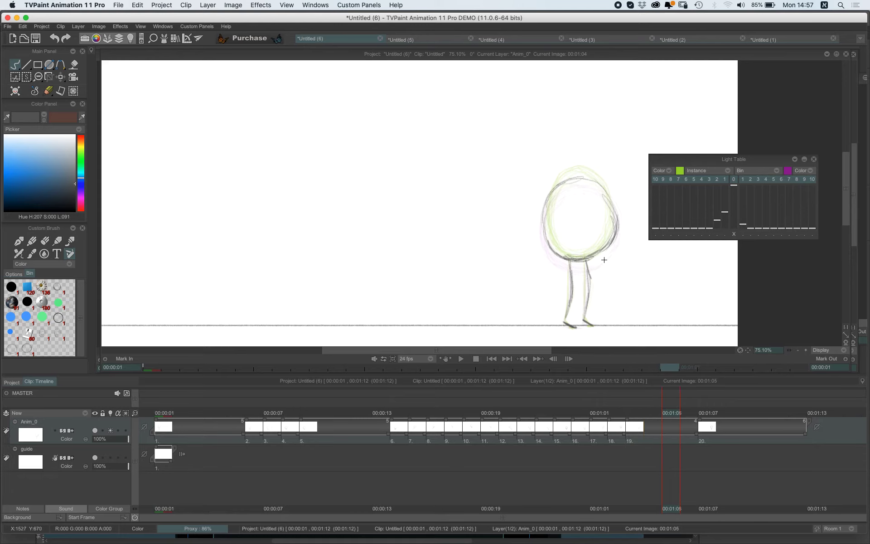
pyautogui.press('Left')
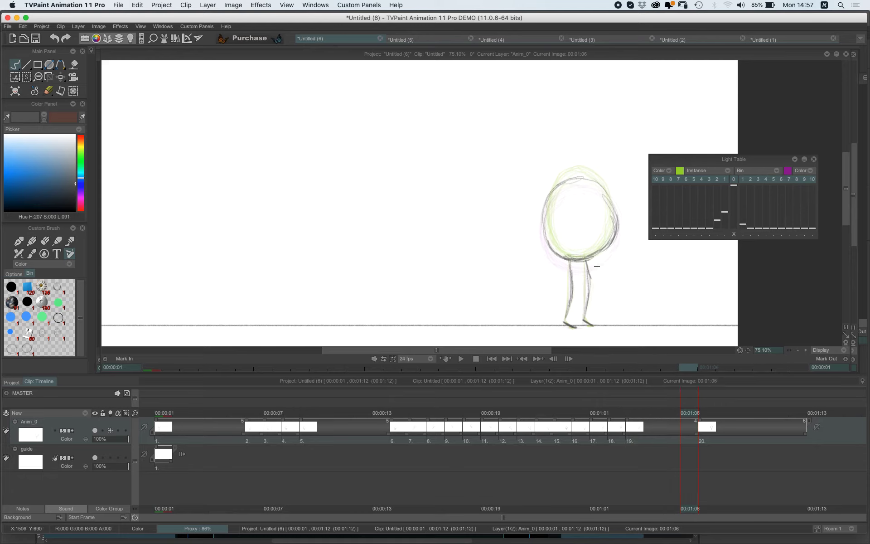
pyautogui.press('b')
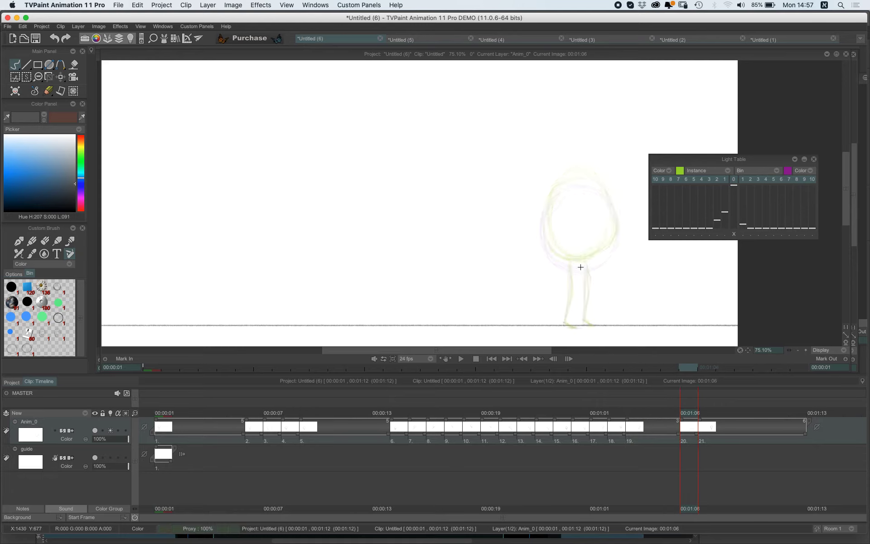
pyautogui.moveTo(591, 265)
pyautogui.mouseDown()
pyautogui.moveTo(557, 259)
pyautogui.moveTo(574, 266)
pyautogui.moveTo(543, 231)
pyautogui.moveTo(547, 250)
pyautogui.moveTo(541, 223)
pyautogui.moveTo(545, 235)
pyautogui.moveTo(559, 189)
pyautogui.moveTo(540, 206)
pyautogui.moveTo(567, 183)
pyautogui.moveTo(554, 194)
pyautogui.moveTo(609, 197)
pyautogui.moveTo(575, 187)
pyautogui.mouseUp()
pyautogui.moveTo(617, 221)
pyautogui.mouseDown()
pyautogui.moveTo(593, 263)
pyautogui.moveTo(538, 229)
pyautogui.moveTo(594, 261)
pyautogui.mouseUp()
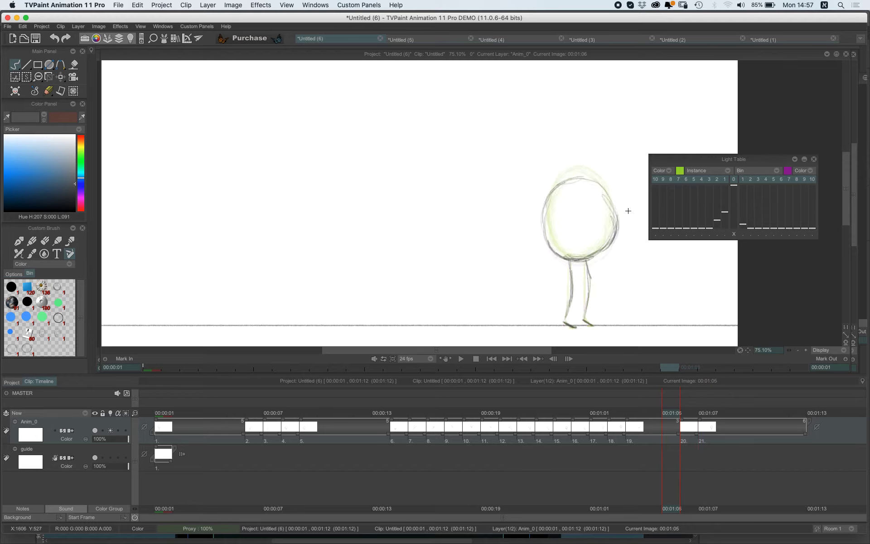
pyautogui.moveTo(572, 326); pyautogui.dragTo(564, 325)
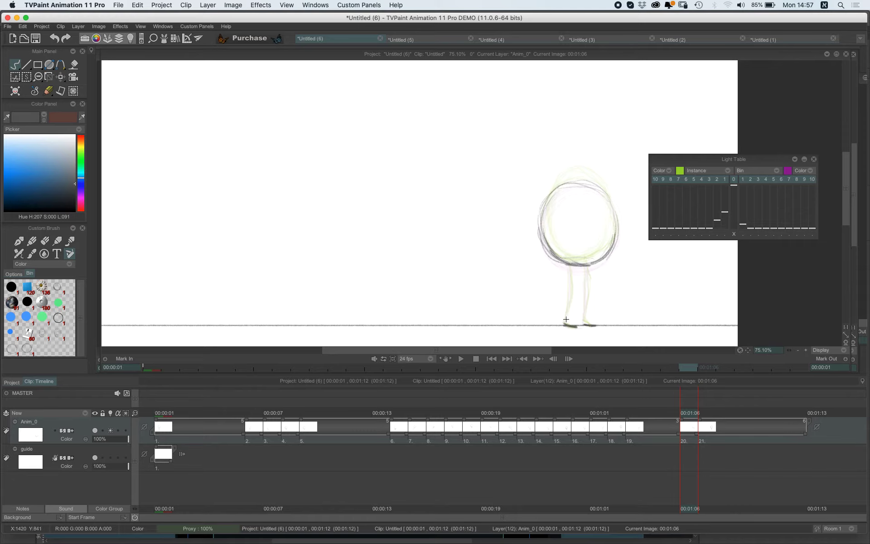
pyautogui.moveTo(565, 324); pyautogui.dragTo(567, 266)
pyautogui.moveTo(584, 324); pyautogui.dragTo(587, 268)
# Shorten the exposure of the 00:01:03 drawing to one frame and play back the whole jump.
pyautogui.moveTo(679, 436); pyautogui.dragTo(637, 433)
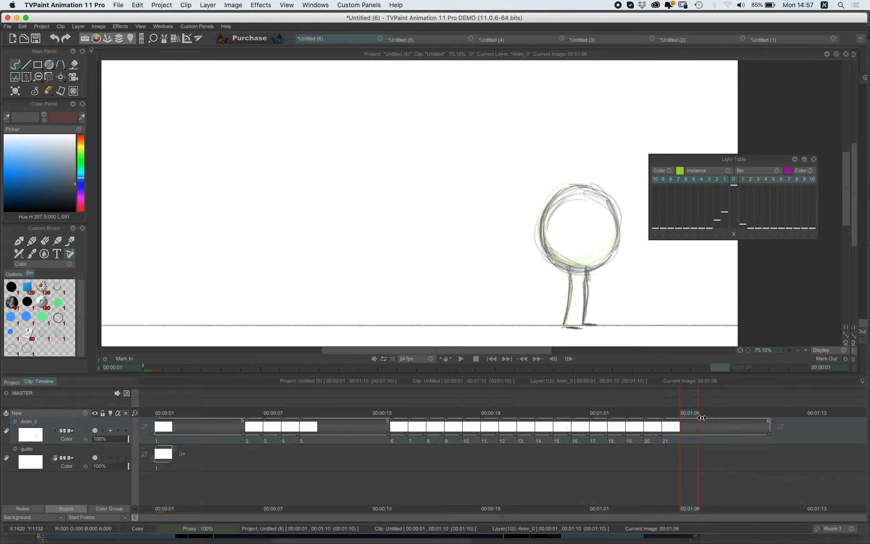
pyautogui.click(386, 406)
pyautogui.moveTo(386, 407); pyautogui.dragTo(627, 414)
pyautogui.click(461, 359)
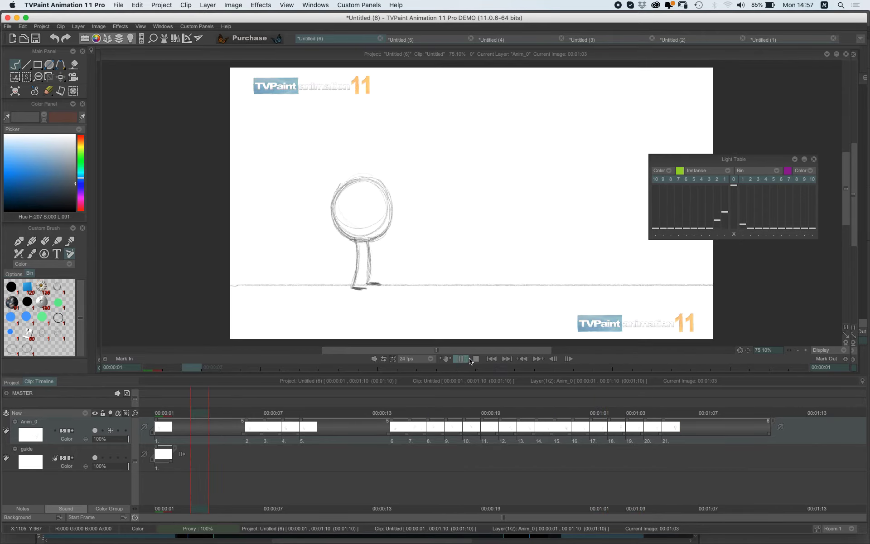
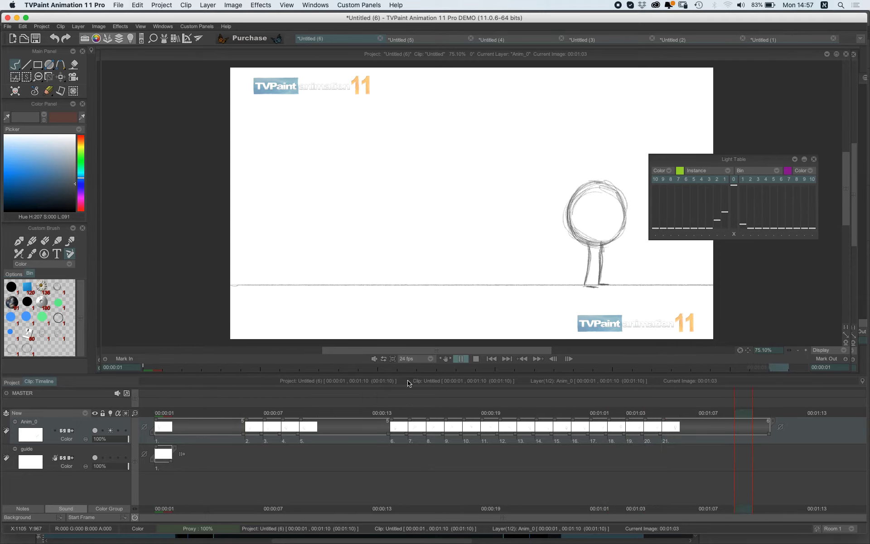
pyautogui.press('Return')
# Turn off the Anim_0 layer's light table and reinforce the stretched oval body of the take-off drawing at 00:00:15.
pyautogui.moveTo(362, 416); pyautogui.dragTo(413, 406)
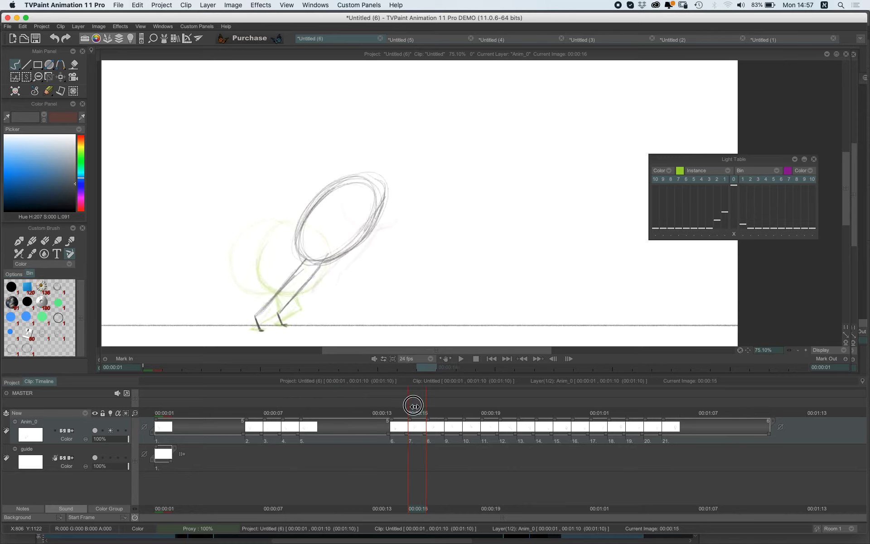
pyautogui.click(112, 430)
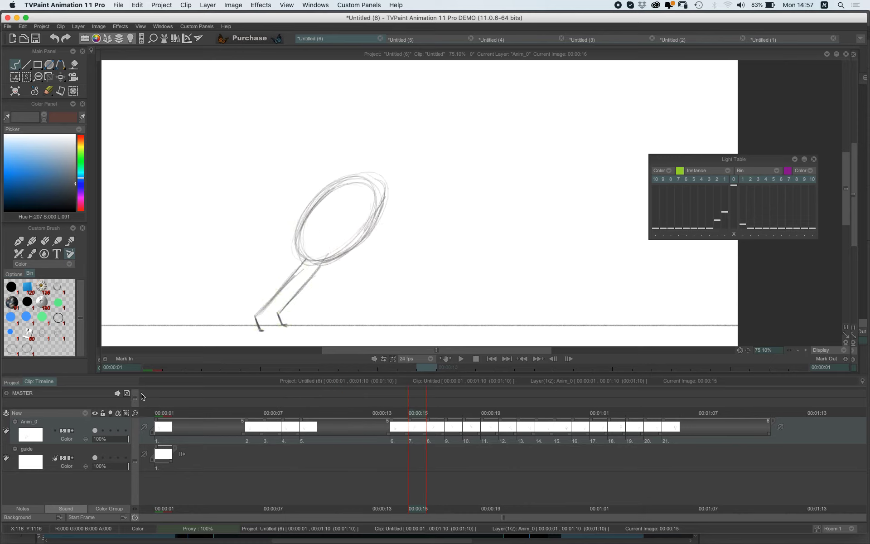
pyautogui.moveTo(319, 263)
pyautogui.mouseDown()
pyautogui.moveTo(299, 268)
pyautogui.moveTo(319, 267)
pyautogui.mouseUp()
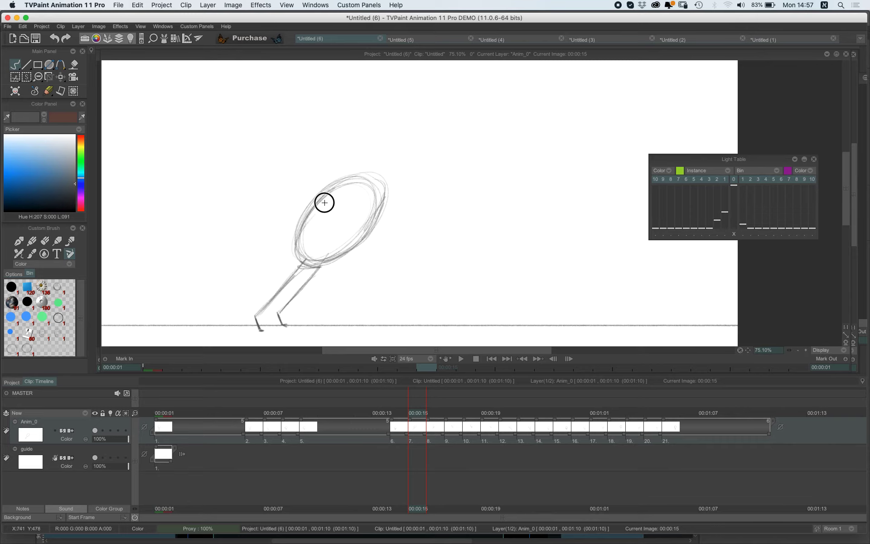
pyautogui.moveTo(324, 203)
pyautogui.mouseDown()
pyautogui.moveTo(290, 246)
pyautogui.moveTo(359, 177)
pyautogui.moveTo(330, 196)
pyautogui.moveTo(380, 216)
pyautogui.moveTo(367, 225)
pyautogui.moveTo(387, 190)
pyautogui.moveTo(366, 176)
pyautogui.moveTo(329, 196)
pyautogui.moveTo(299, 237)
pyautogui.moveTo(305, 262)
pyautogui.moveTo(300, 229)
pyautogui.moveTo(315, 263)
pyautogui.moveTo(340, 260)
pyautogui.moveTo(302, 262)
pyautogui.moveTo(316, 215)
pyautogui.moveTo(306, 227)
pyautogui.moveTo(301, 240)
pyautogui.moveTo(325, 201)
pyautogui.moveTo(377, 176)
pyautogui.moveTo(360, 177)
pyautogui.moveTo(383, 198)
pyautogui.moveTo(385, 189)
pyautogui.moveTo(340, 257)
pyautogui.moveTo(372, 222)
pyautogui.moveTo(321, 268)
pyautogui.mouseUp()
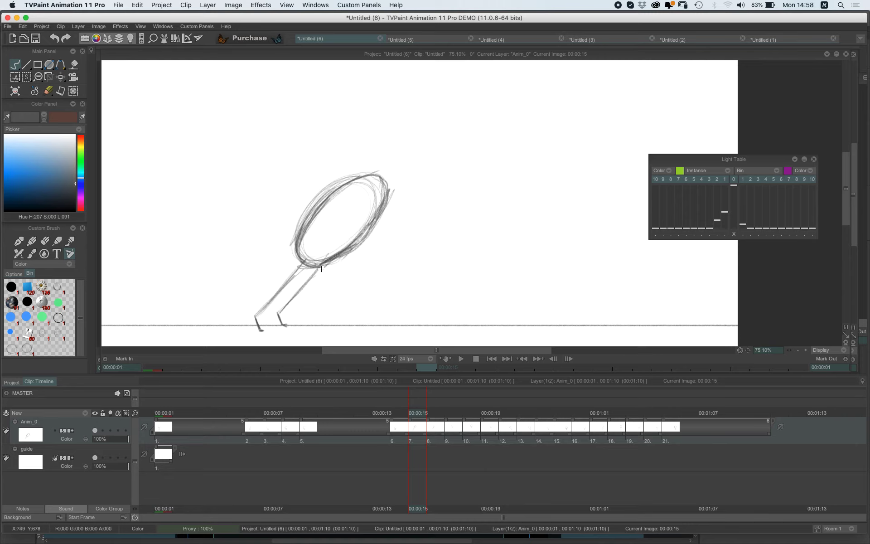
# Erase stray lines around the stretched body at 00:00:15 and switch back to the pencil preset.
pyautogui.click(41, 241)
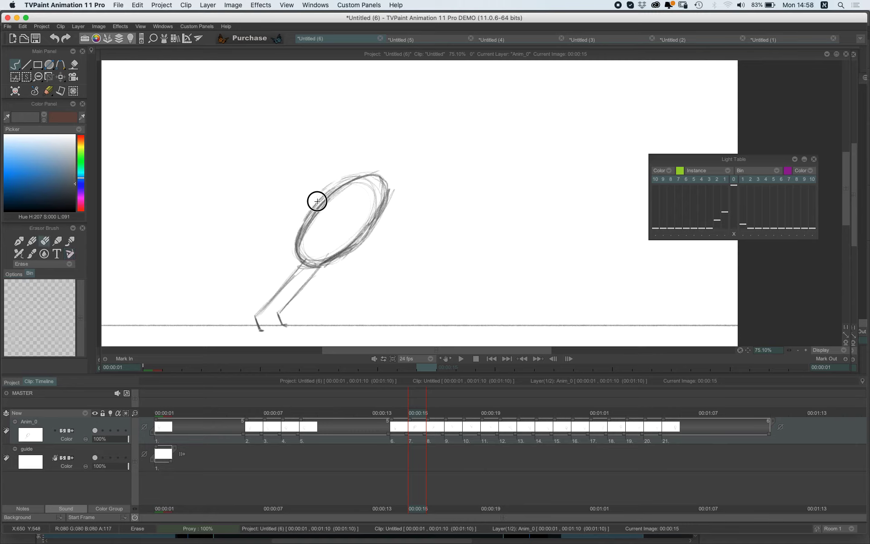
pyautogui.moveTo(317, 201); pyautogui.dragTo(336, 182)
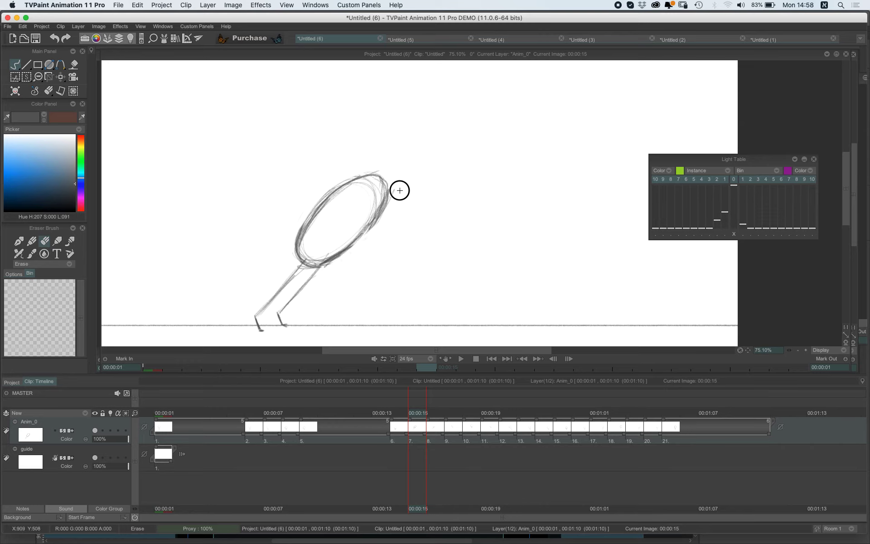
pyautogui.moveTo(868, 115)
pyautogui.click(803, 78)
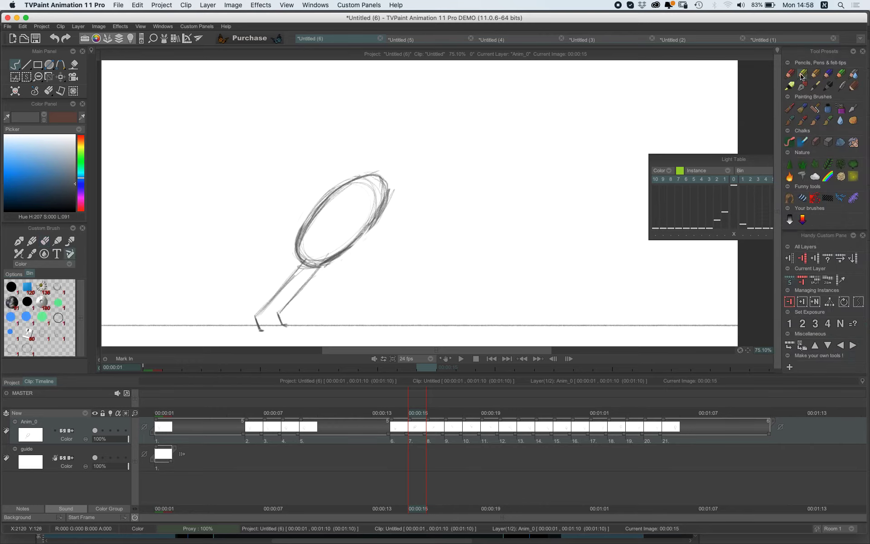
pyautogui.press('Right')
pyautogui.press('Left')
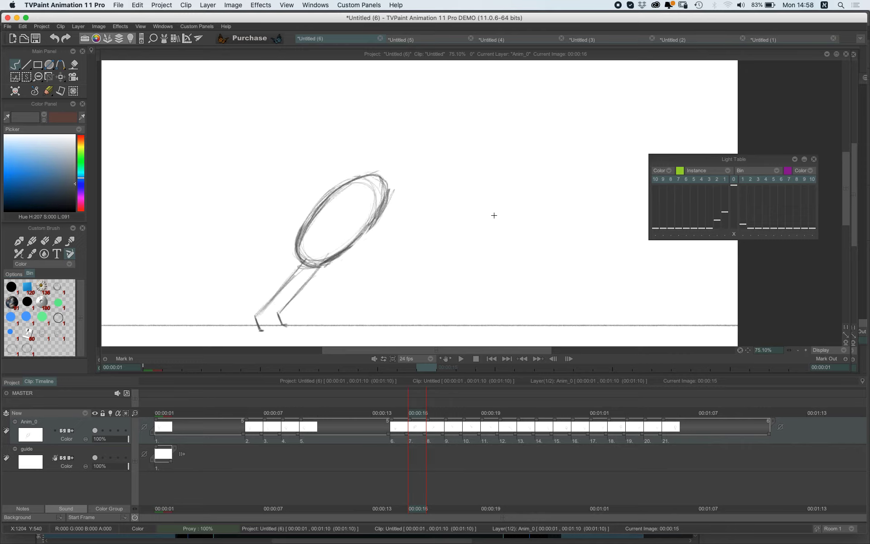
# Strengthen the body's outline in the flight drawing at 00:00:19.
pyautogui.press('Right')
pyautogui.press('Right')
pyautogui.press('Right')
pyautogui.press('Right')
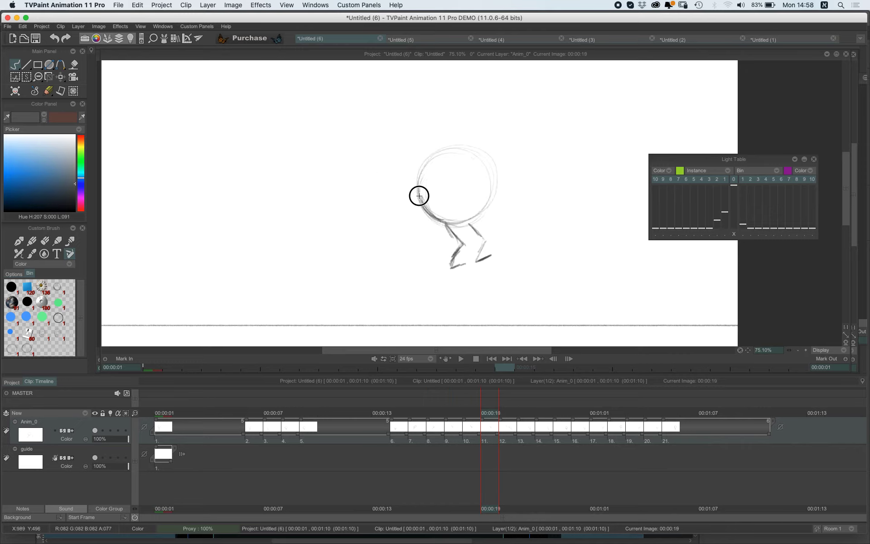
pyautogui.press('Right')
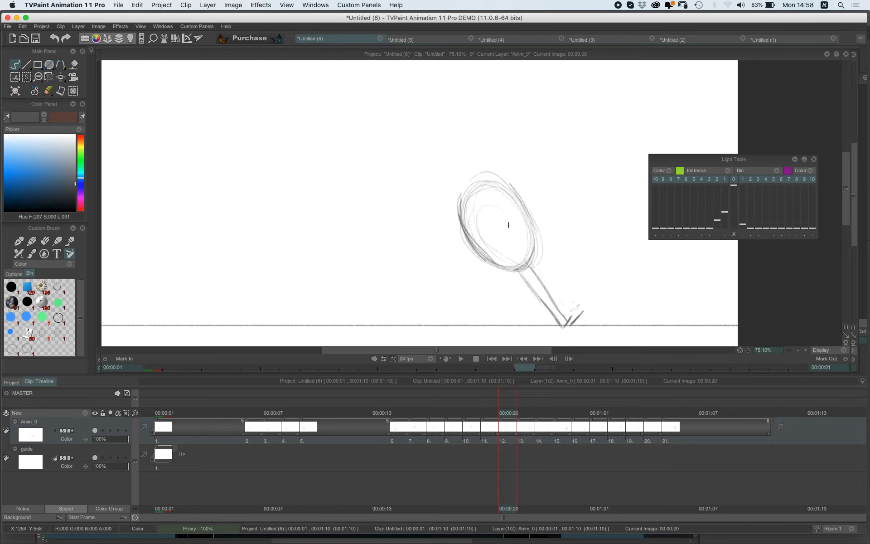
# Compare the flight drawings with the landing drawing at 00:00:20 to examine the body's shape and path.
pyautogui.press('Left')
pyautogui.press('Left')
pyautogui.press('Left')
pyautogui.press('Right')
pyautogui.press('Right')
pyautogui.press('Right')
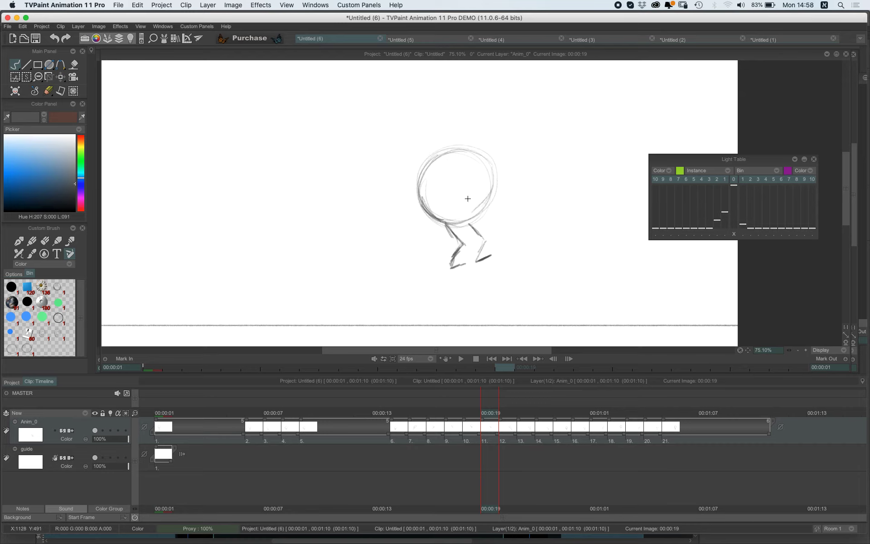
pyautogui.press('Left')
pyautogui.press('Right')
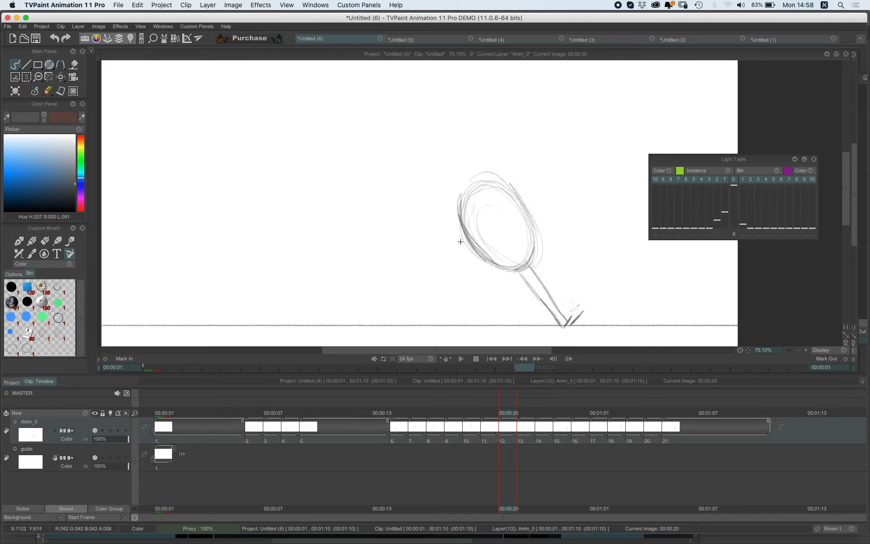
pyautogui.press('Left')
pyautogui.press('Left')
pyautogui.press('Right')
pyautogui.press('Right')
pyautogui.press('Right')
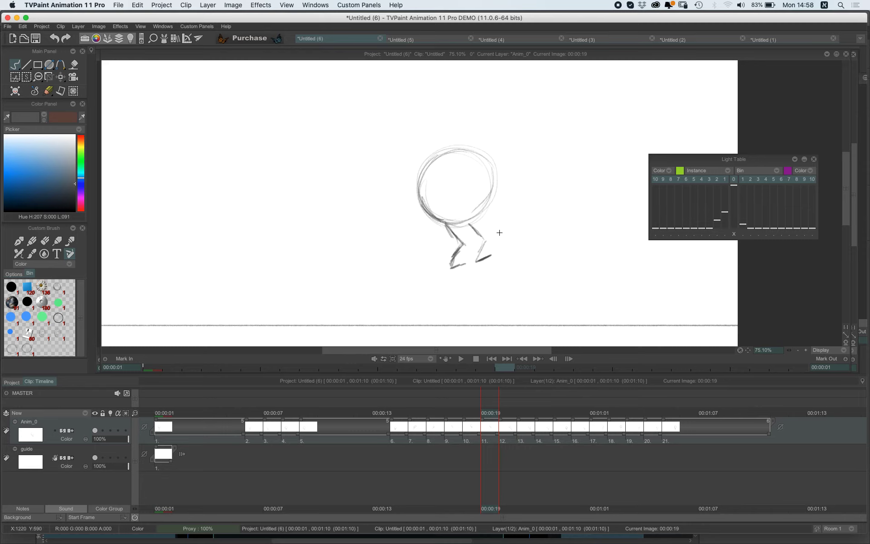
# Redraw darker body outlines at 00:00:19 and 00:00:20, extending the shapes up and back along the jump's path.
pyautogui.press('Left')
pyautogui.press('Left')
pyautogui.press('Left')
pyautogui.press('Left')
pyautogui.press('Right')
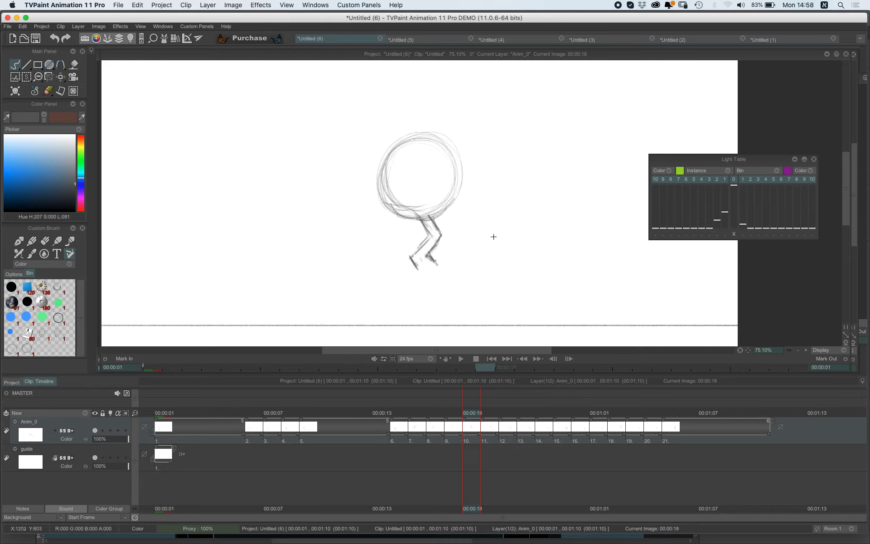
pyautogui.press('Right')
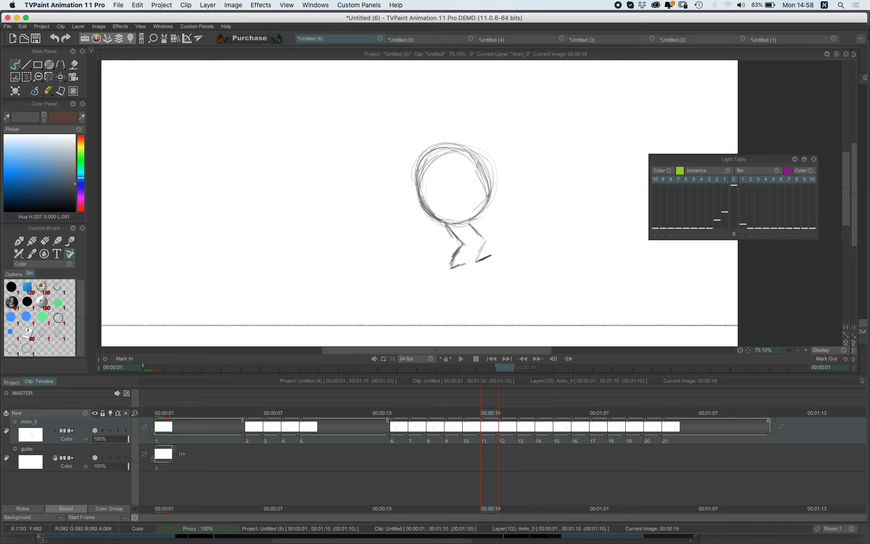
pyautogui.press('Right')
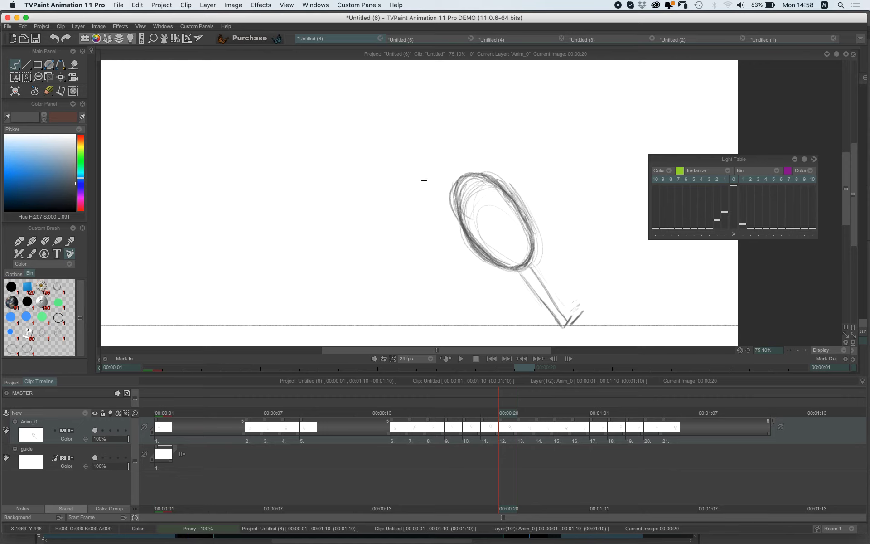
# Erase the stray lines inside the stretched body at 00:00:20 and switch back to the pencil preset.
pyautogui.click(45, 240)
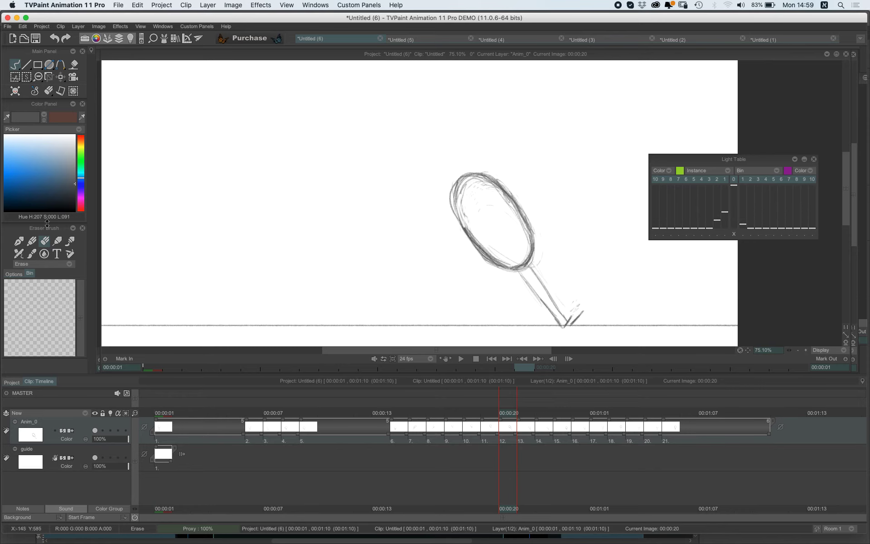
pyautogui.moveTo(867, 87)
pyautogui.click(802, 75)
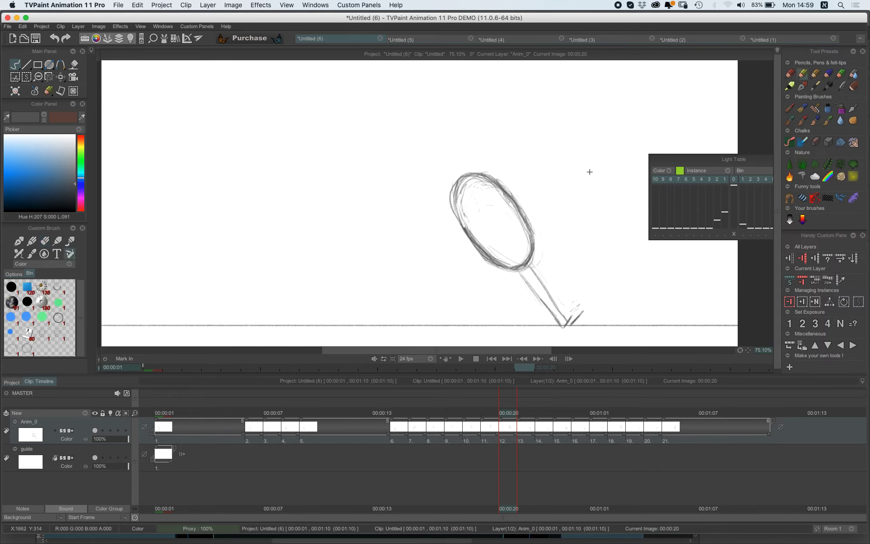
# Touch up and darken the body outlines in the landing drawings from 00:00:21 to 00:00:23, comparing neighbouring frames.
pyautogui.press('Right')
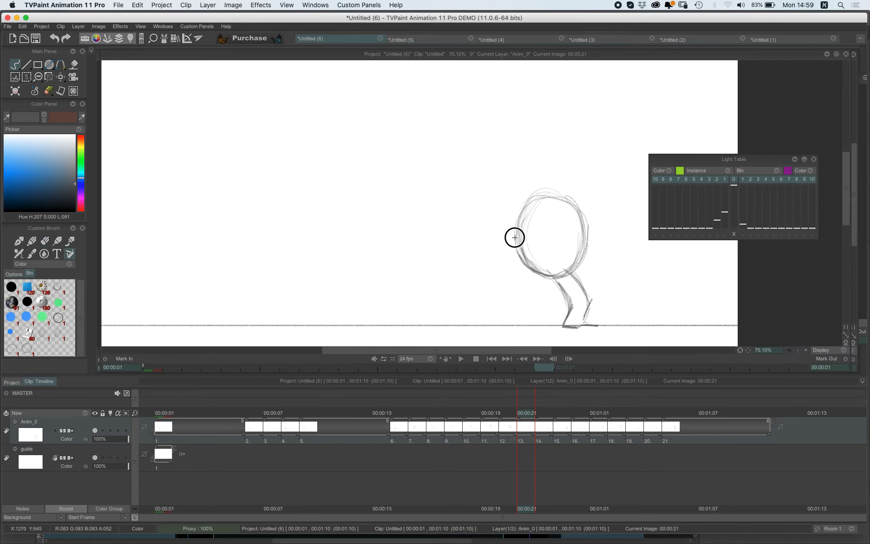
pyautogui.press('Right')
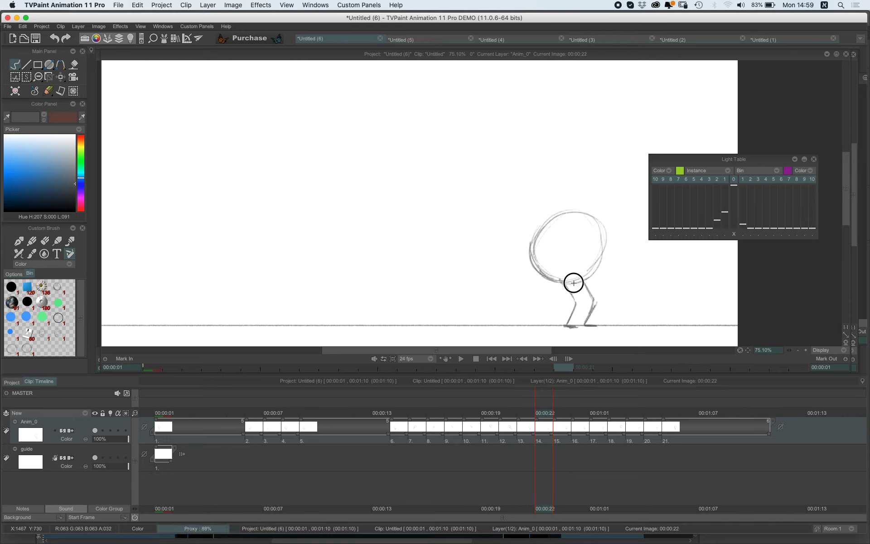
pyautogui.press('Right')
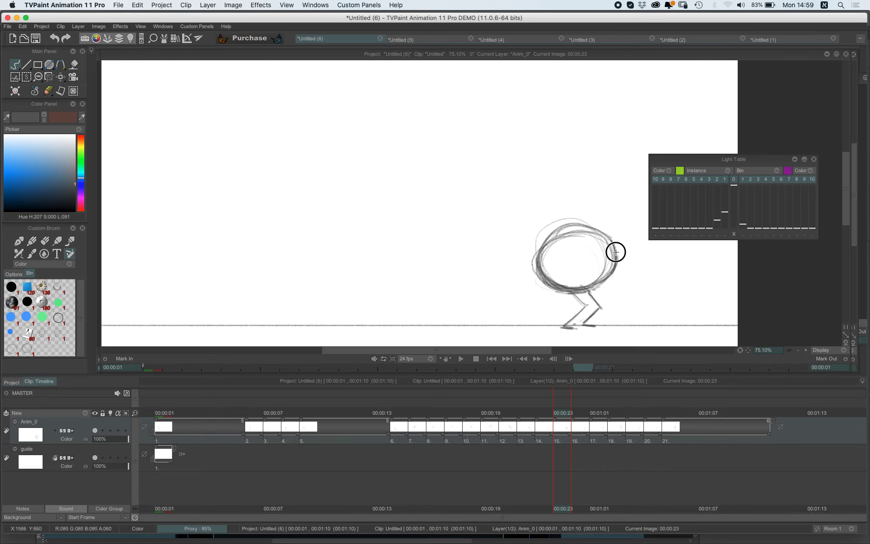
pyautogui.press('Left')
pyautogui.press('Right')
pyautogui.press('Left')
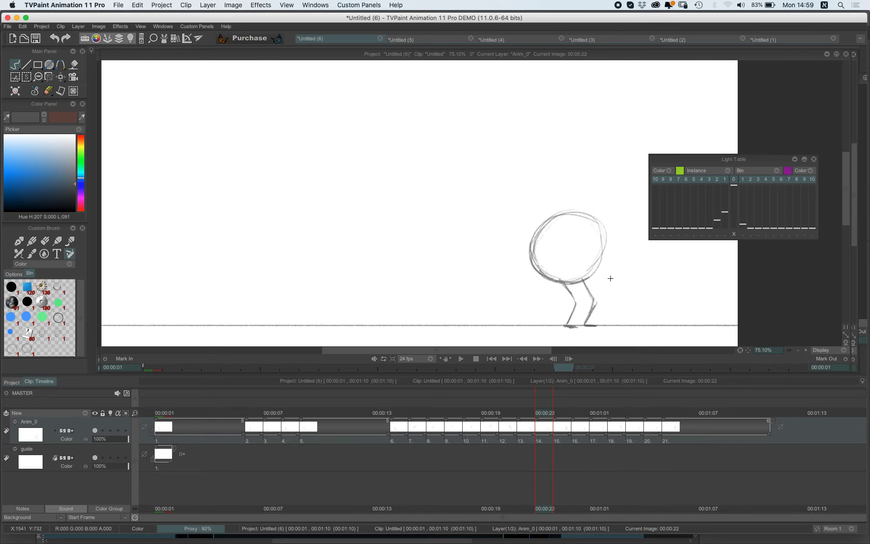
pyautogui.press('Right')
# Strengthen the body and leg outlines in the settling drawings from 00:01:01 to 00:01:03.
pyautogui.press('Right')
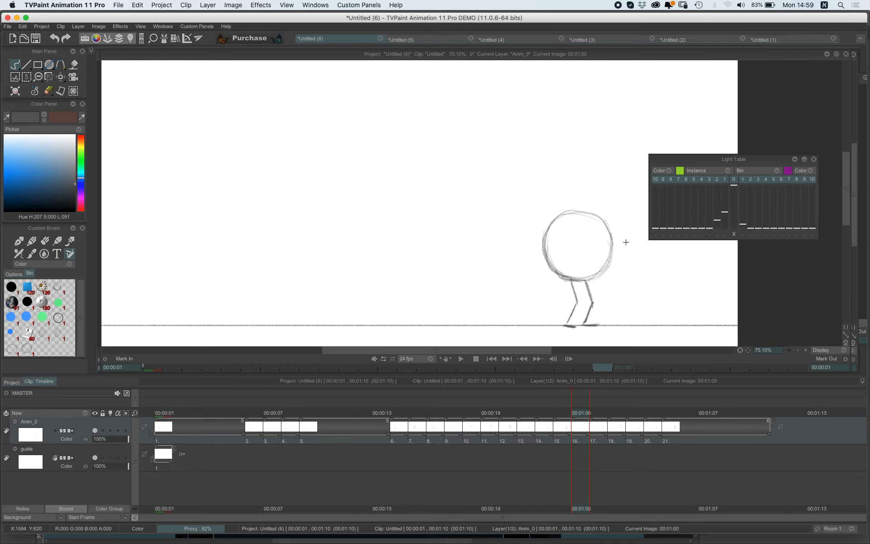
pyautogui.press('Right')
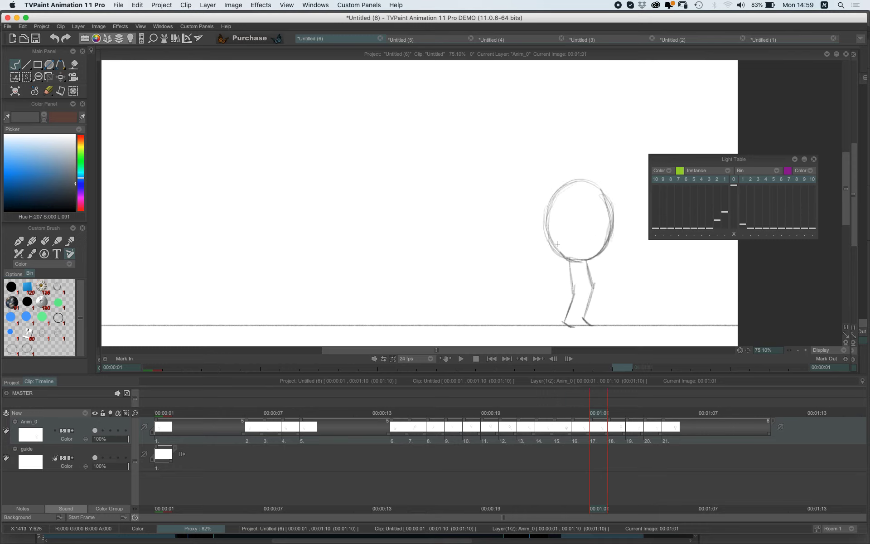
pyautogui.press('Right')
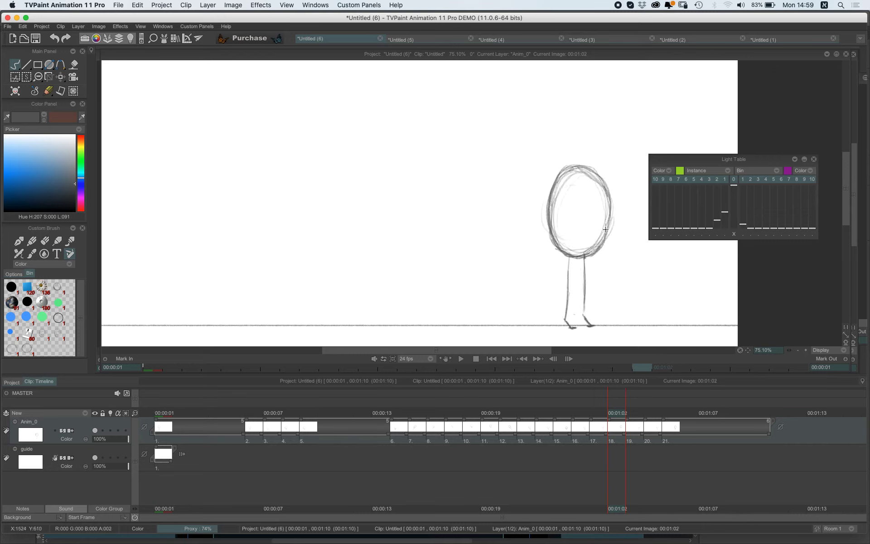
pyautogui.press('Right')
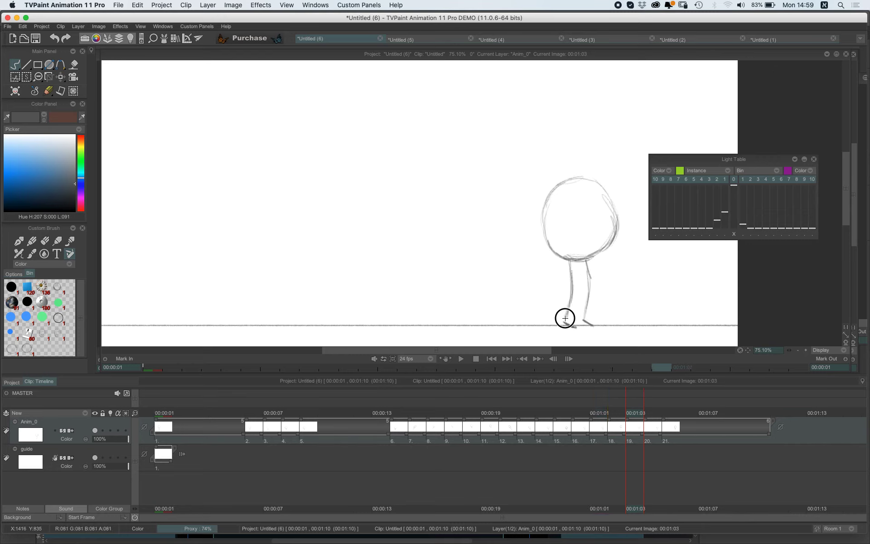
pyautogui.press('Right')
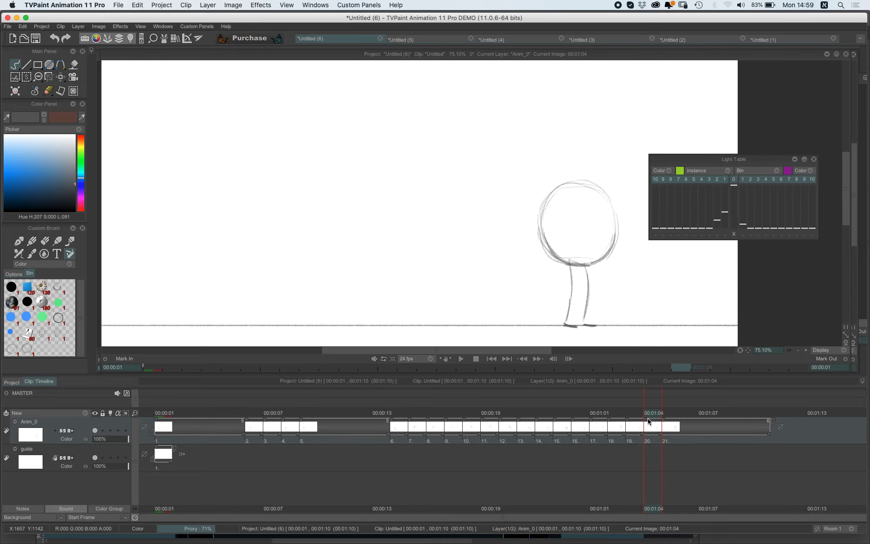
# Play back the jump from the first frame to check the cleaned-up motion.
pyautogui.moveTo(648, 420); pyautogui.dragTo(222, 423)
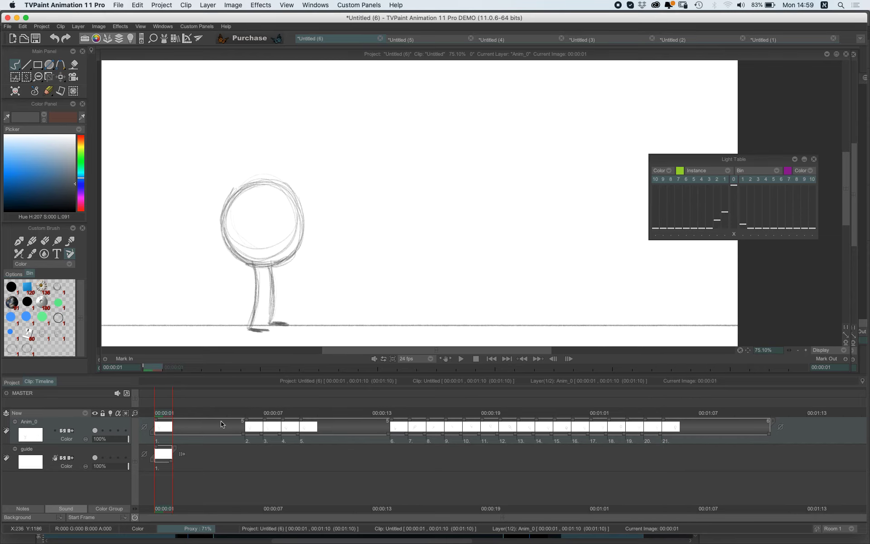
pyautogui.click(461, 358)
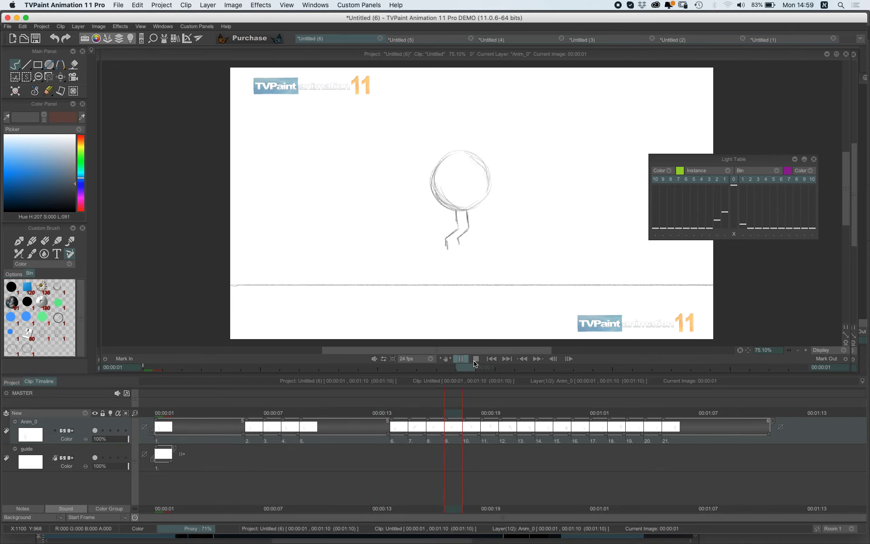
pyautogui.click(475, 360)
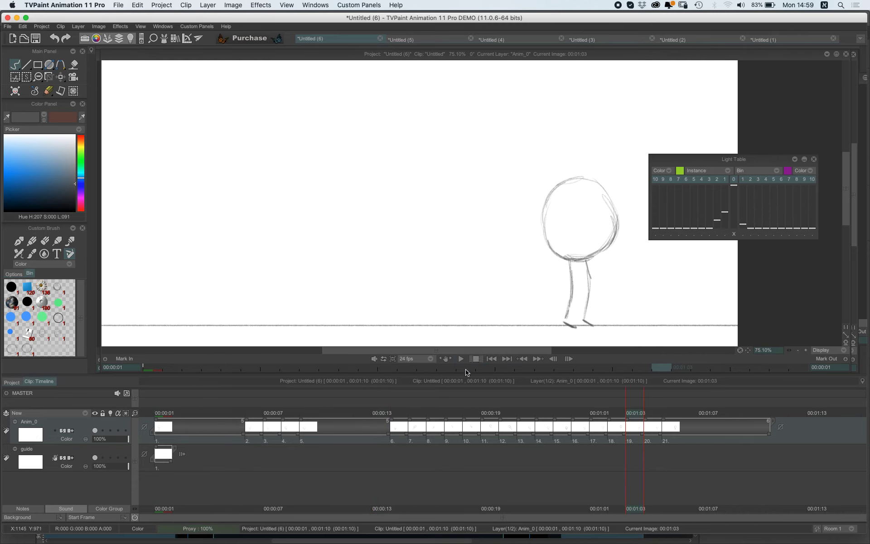
# Extend the hold on drawing 5 to nine frames and set drawings 2, 3, 4, 6 and 11 to two frames each.
pyautogui.moveTo(390, 437); pyautogui.dragTo(461, 433)
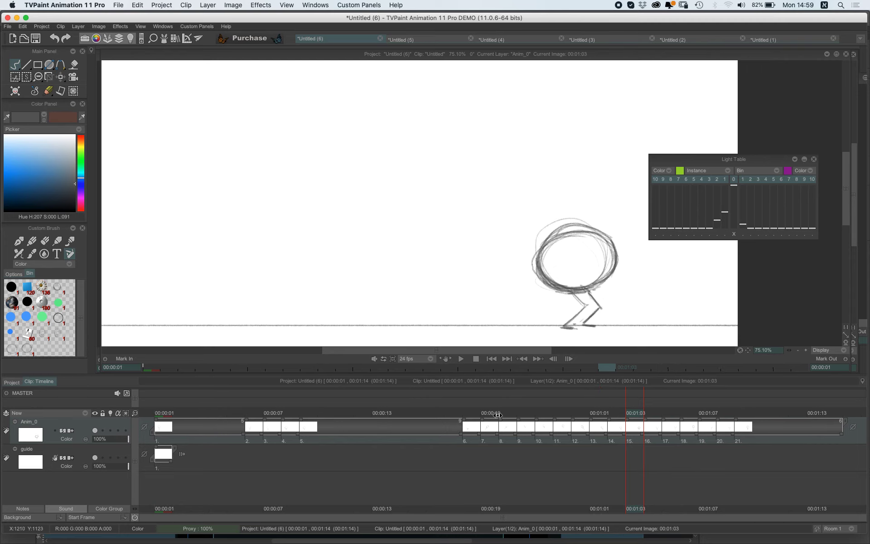
pyautogui.moveTo(357, 405); pyautogui.dragTo(343, 437)
pyautogui.moveTo(269, 413); pyautogui.dragTo(725, 412)
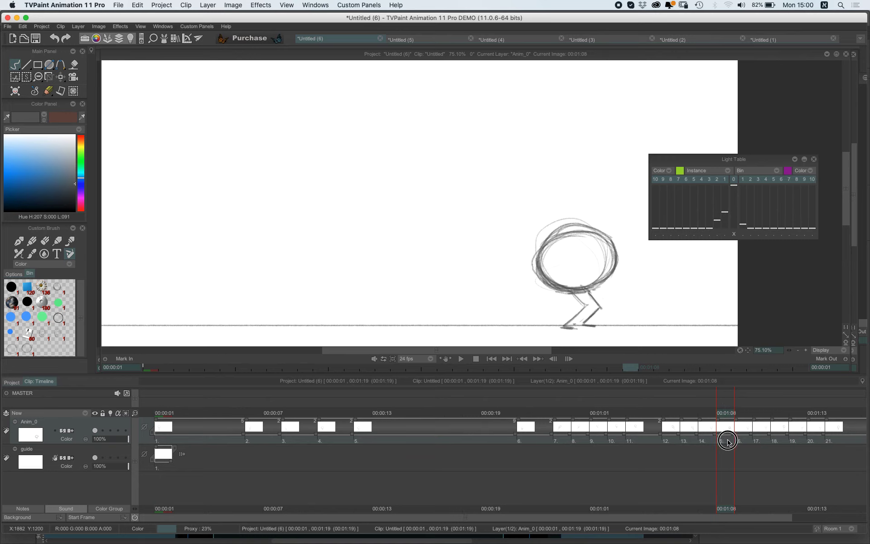
# Set the exposure of drawings 15 to 20 on the Anim_0 layer to two frames each.
pyautogui.moveTo(728, 441); pyautogui.dragTo(842, 432)
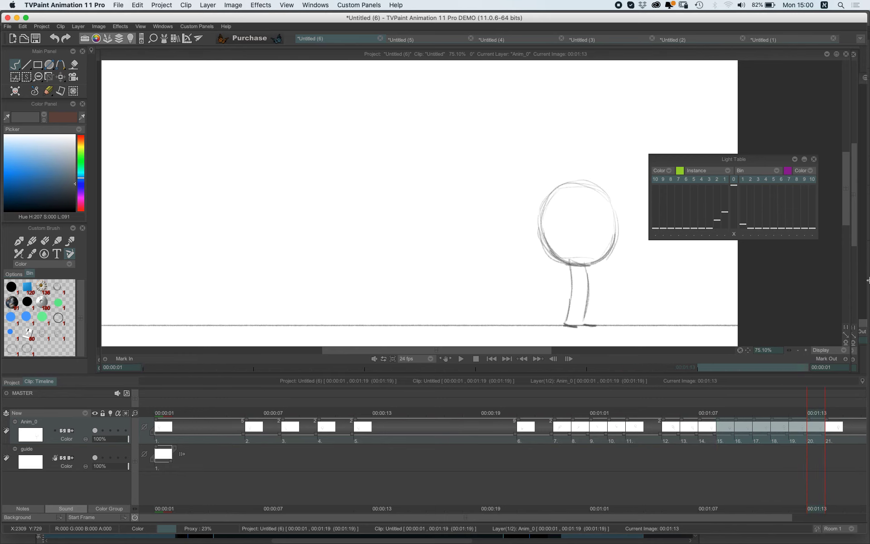
pyautogui.moveTo(867, 280)
pyautogui.click(802, 324)
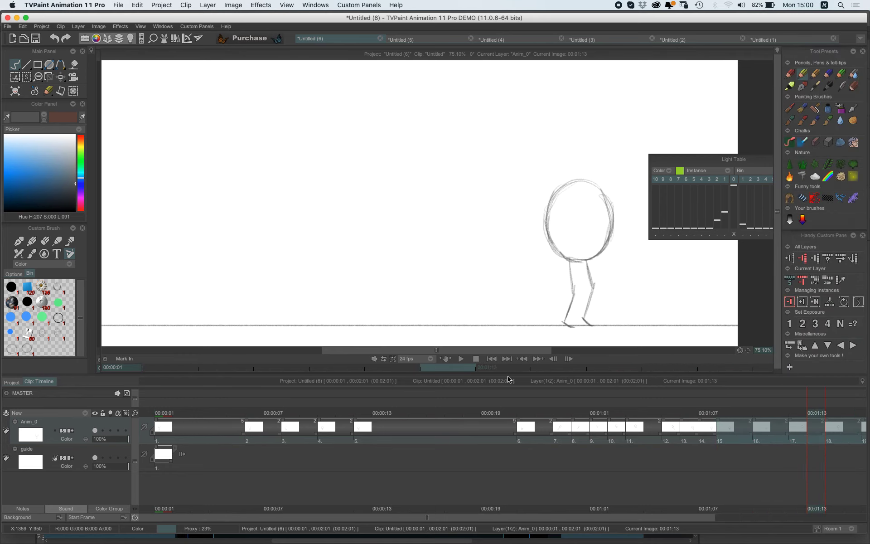
# Play back the retimed jump to review its timing, moving the Light Table panel clear of the playback image.
pyautogui.click(462, 359)
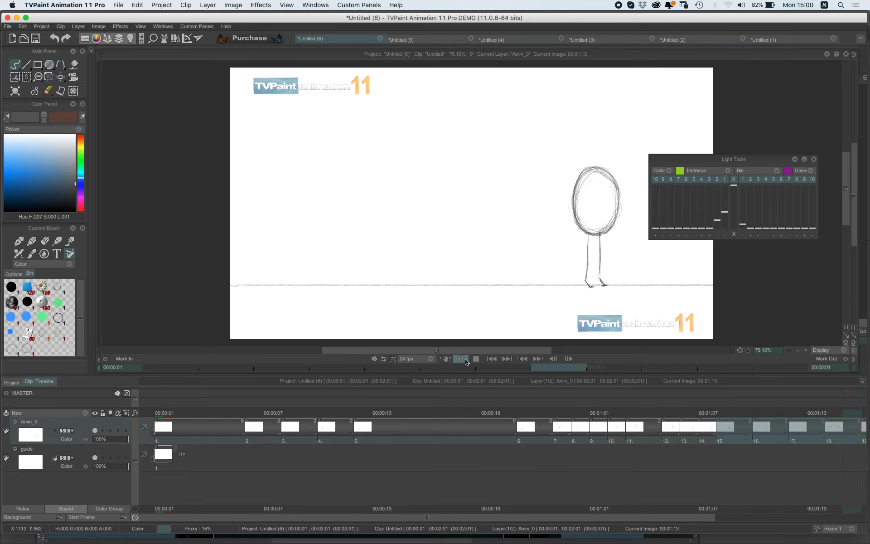
pyautogui.click(465, 359)
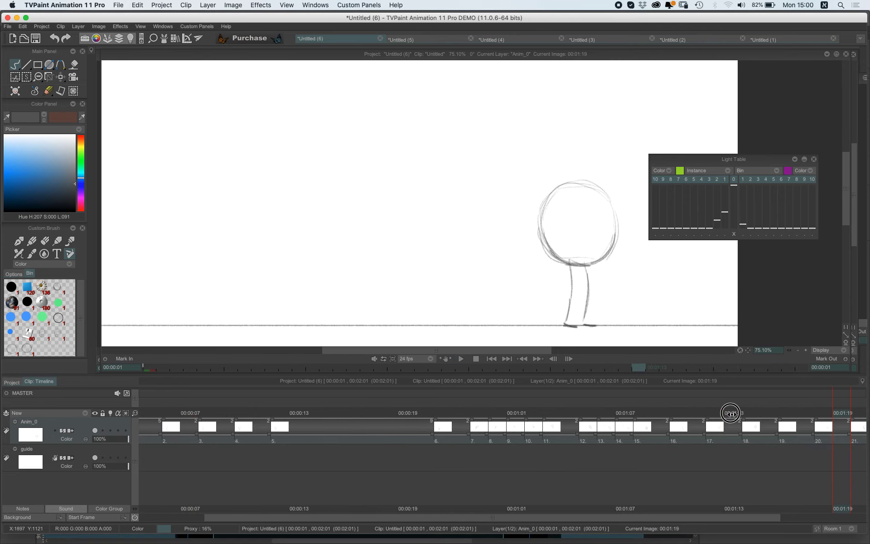
pyautogui.click(730, 412)
pyautogui.click(460, 359)
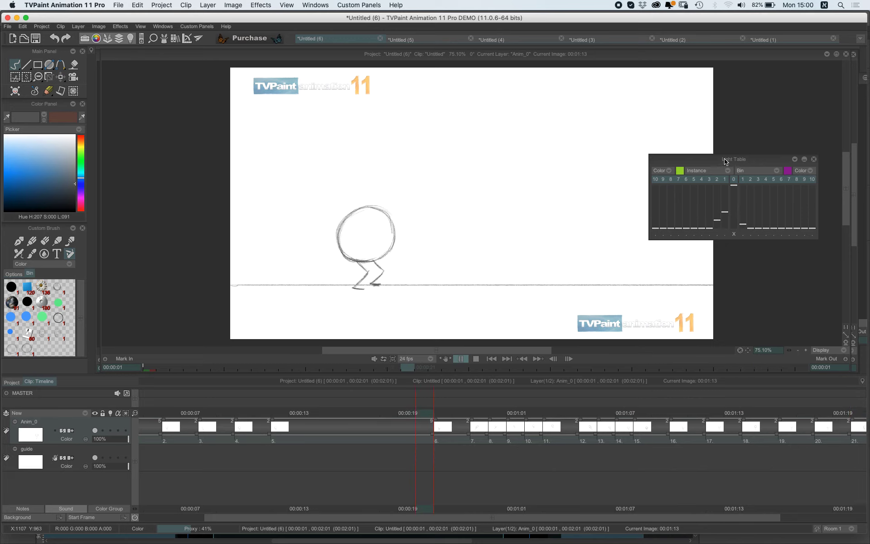
pyautogui.moveTo(723, 159); pyautogui.dragTo(808, 200)
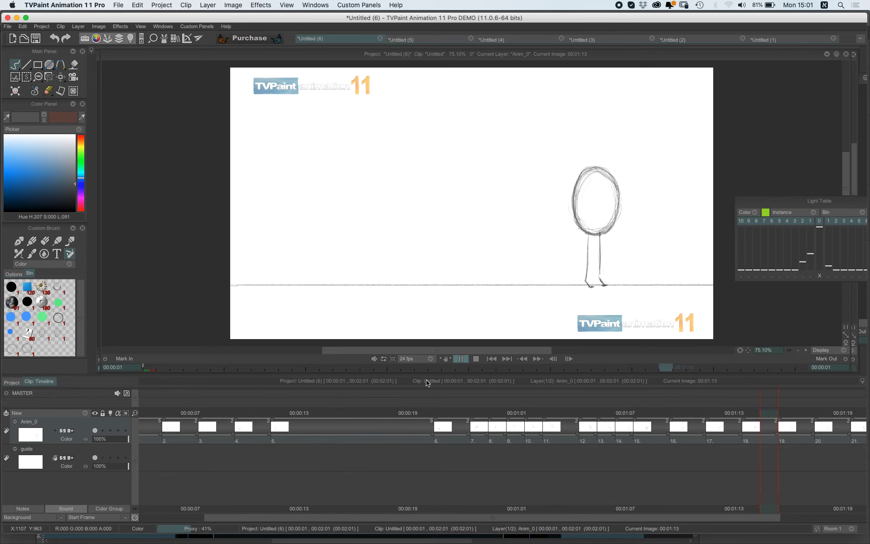
pyautogui.click(474, 360)
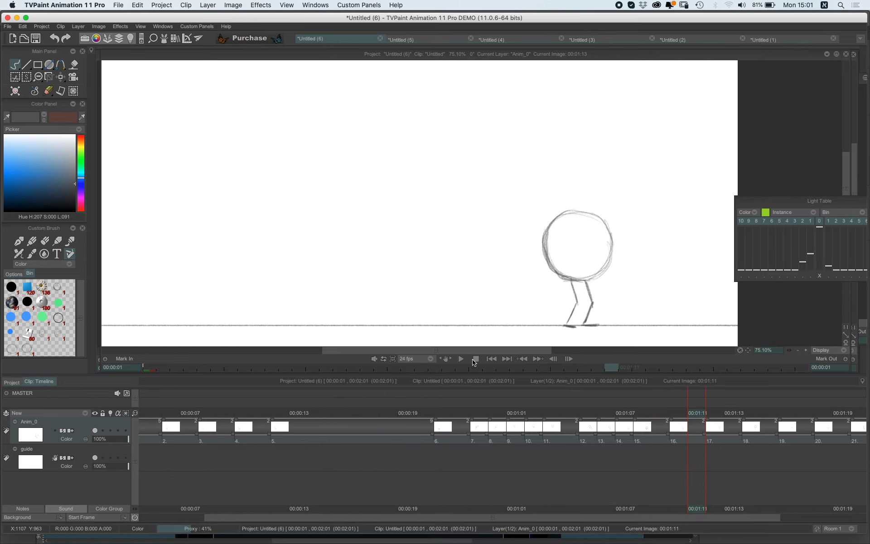